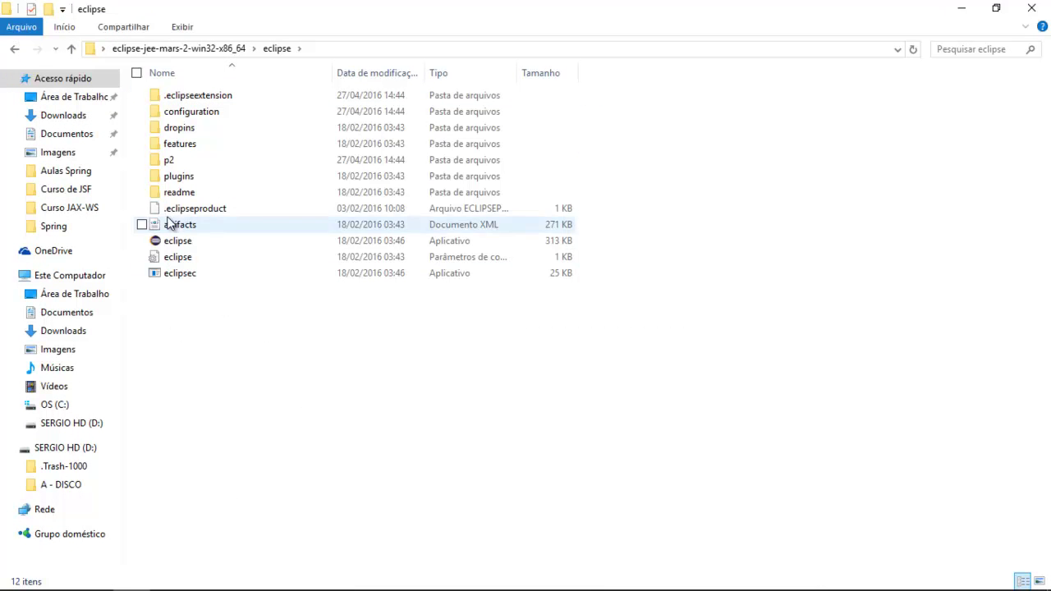
Run the Eclipse application from the eclipse folder and cancel its workspace selection.
{"action": "double_click", "coordinate": [184, 241]}
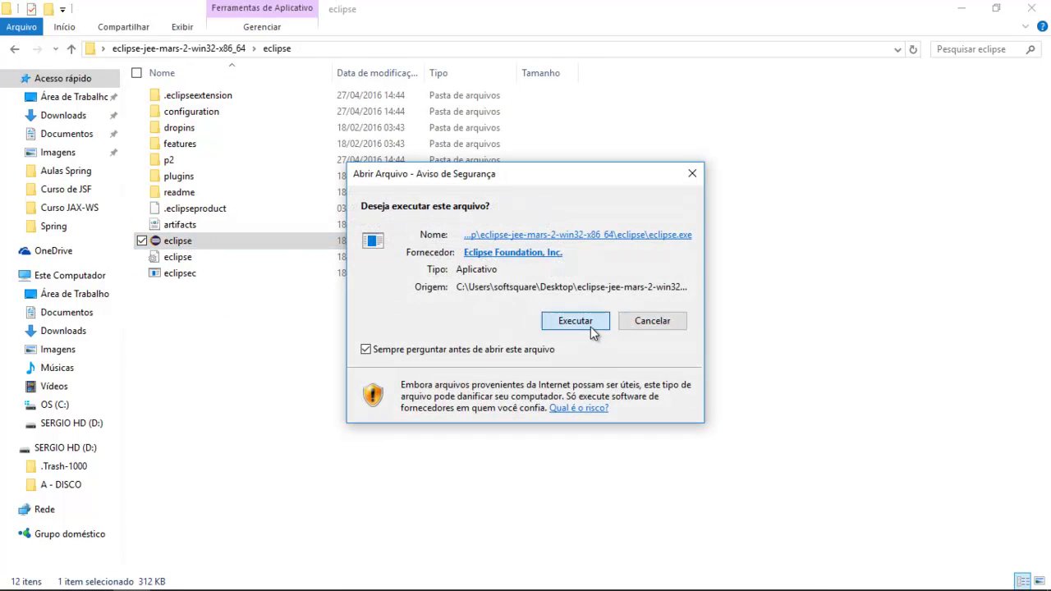
{"action": "left_click", "coordinate": [590, 327]}
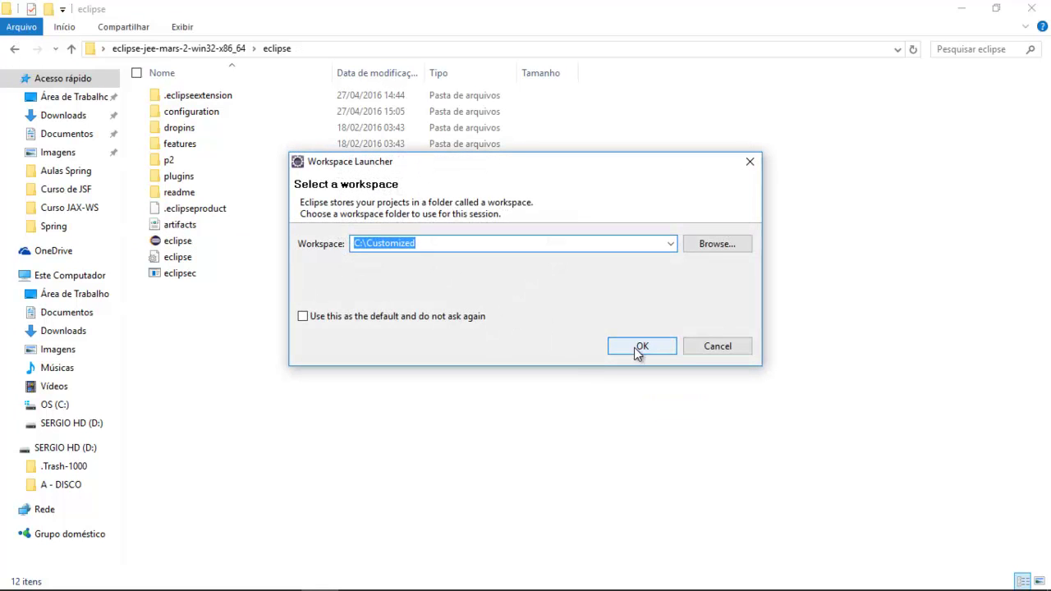
{"action": "left_click", "coordinate": [711, 345]}
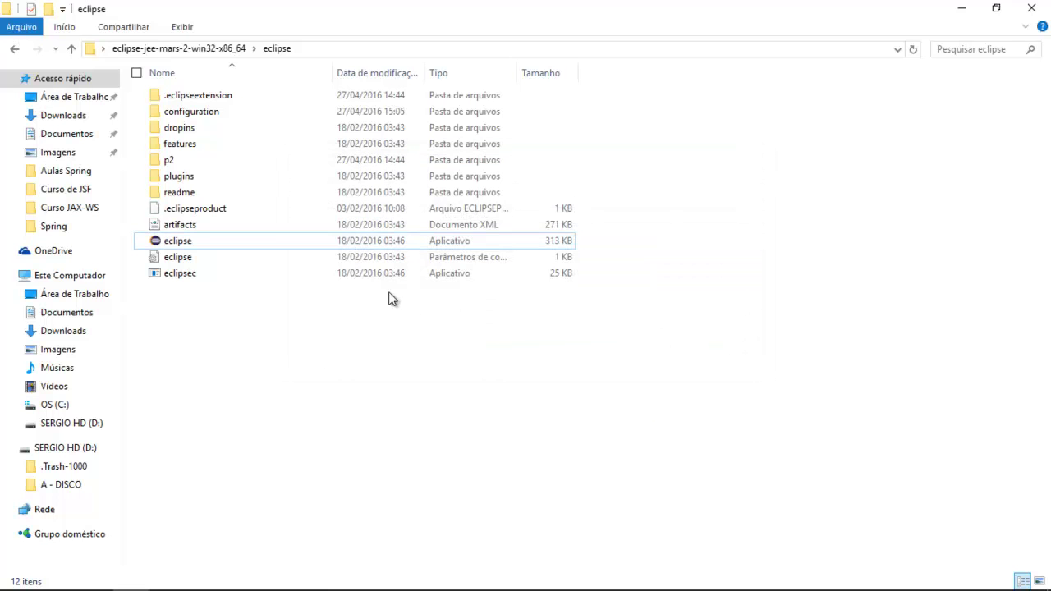
Search the eclipse folder for .jpg files and look through the images found.
{"action": "left_click", "coordinate": [989, 47]}
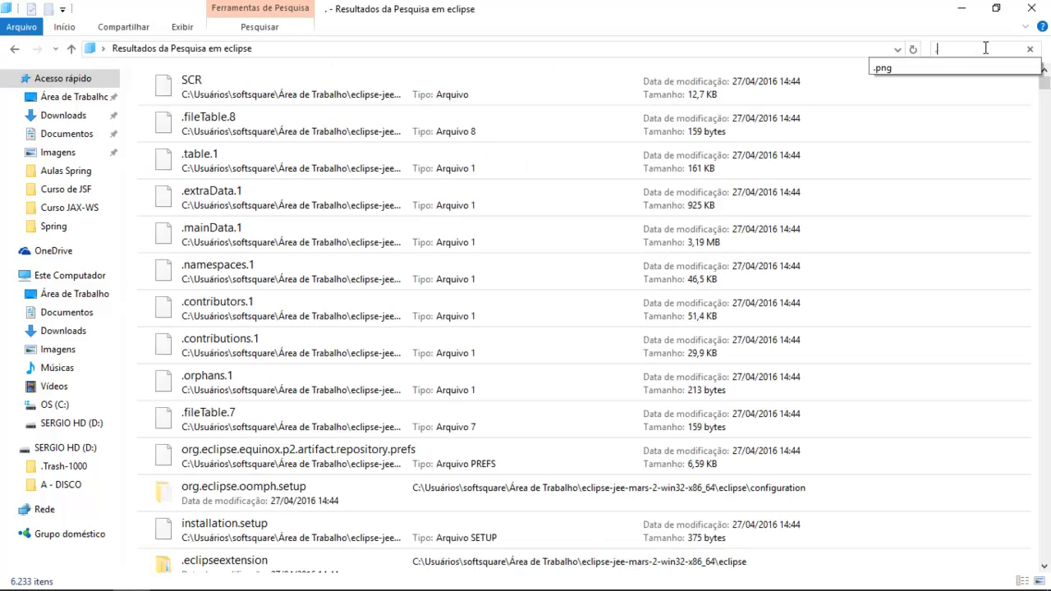
{"action": "type", "text": ".jpg"}
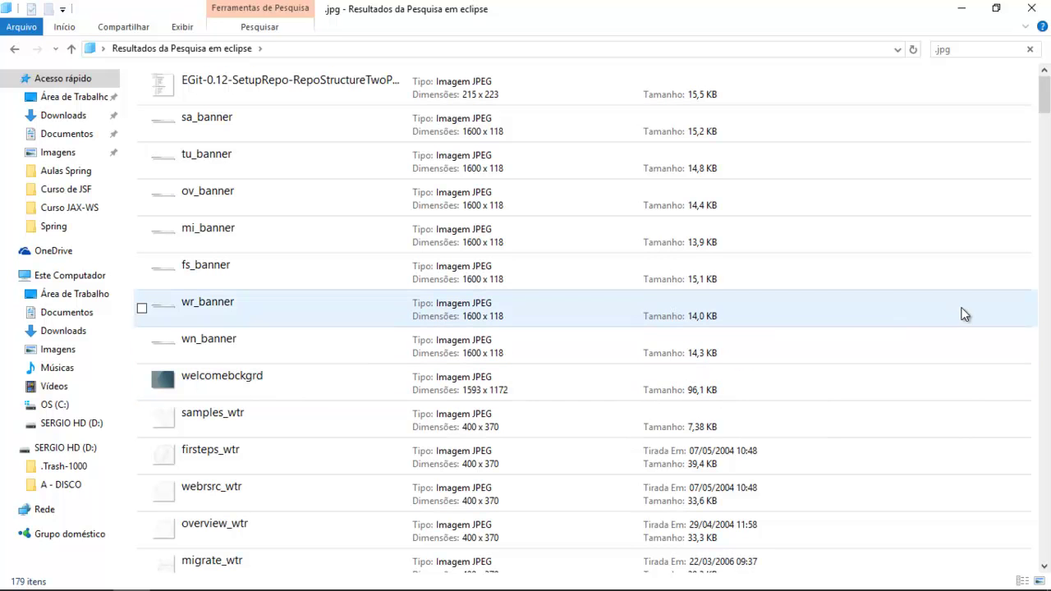
{"action": "left_click_drag", "start_coordinate": [1048, 122], "coordinate": [1048, 135]}
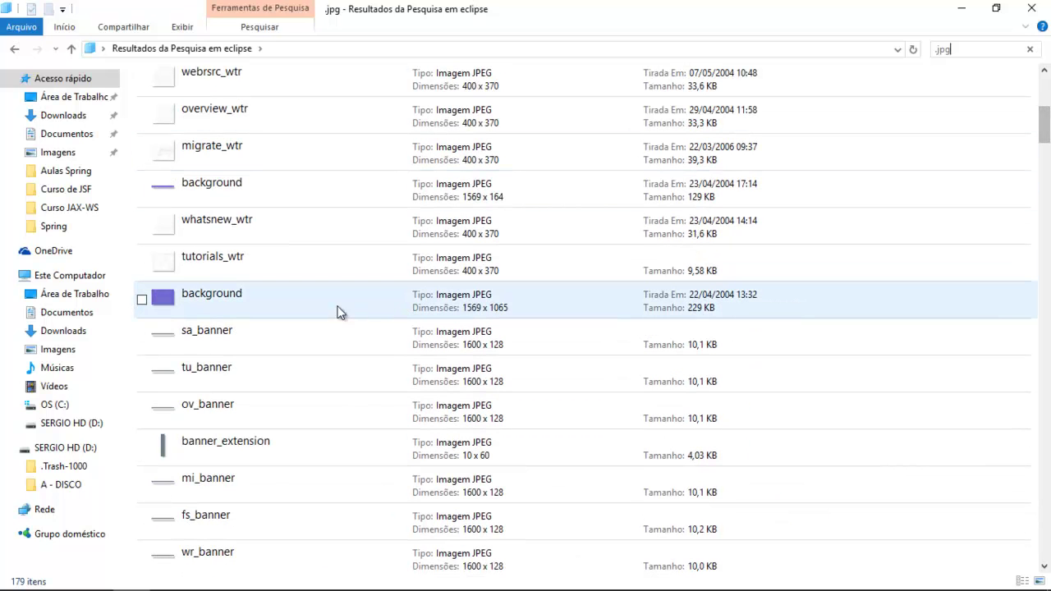
{"action": "left_click_drag", "start_coordinate": [1045, 136], "coordinate": [1046, 92]}
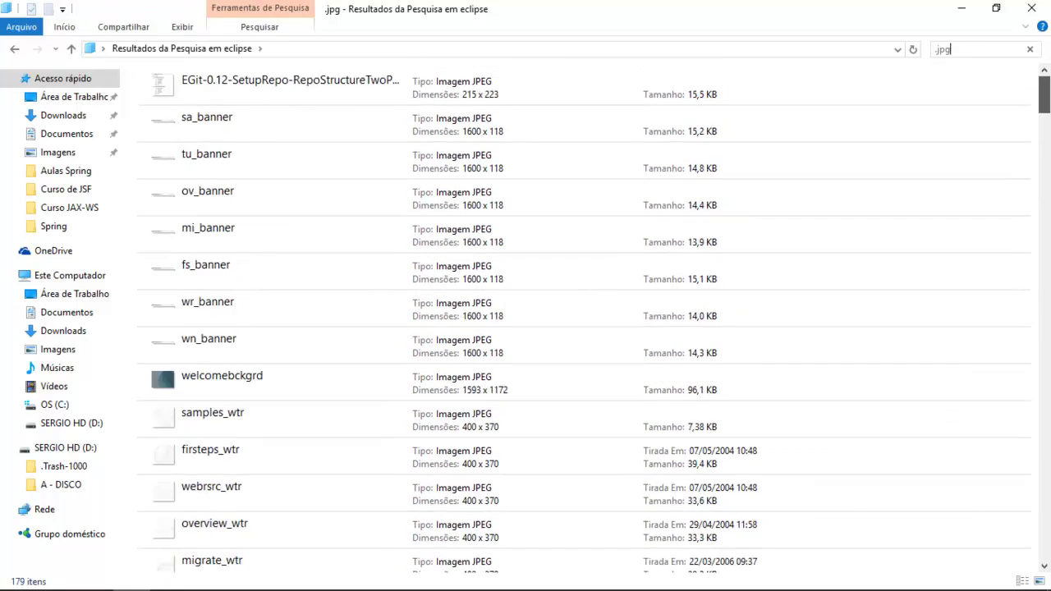
Search the eclipse folder for .png files instead and look through the list of results.
{"action": "left_click", "coordinate": [973, 49]}
{"action": "key", "text": "BackSpace"}
{"action": "key", "text": "BackSpace"}
{"action": "key", "text": "BackSpace"}
{"action": "type", "text": "png"}
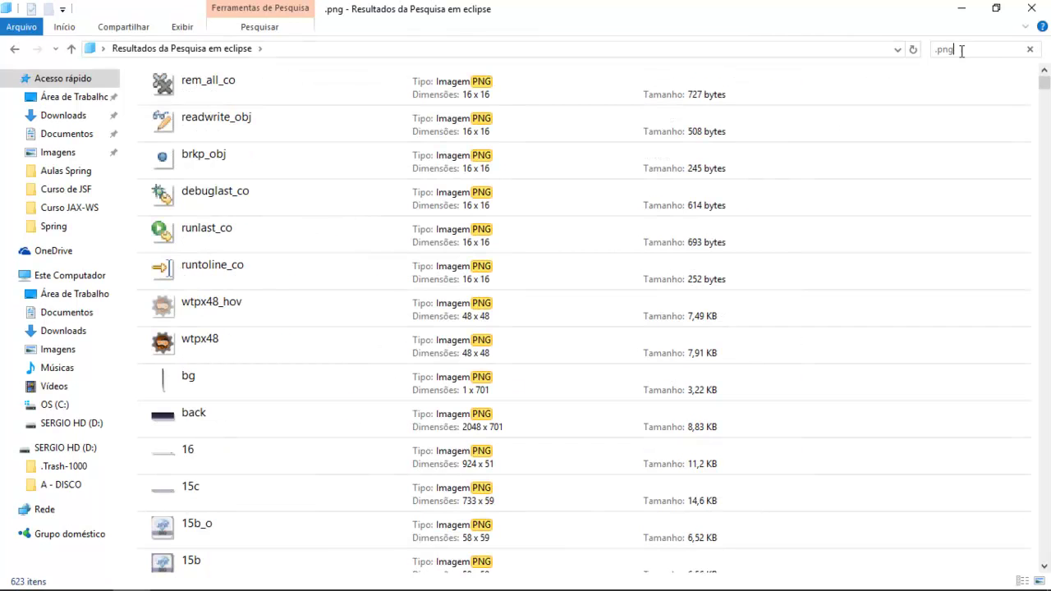
{"action": "left_click_drag", "start_coordinate": [1046, 84], "coordinate": [1048, 537]}
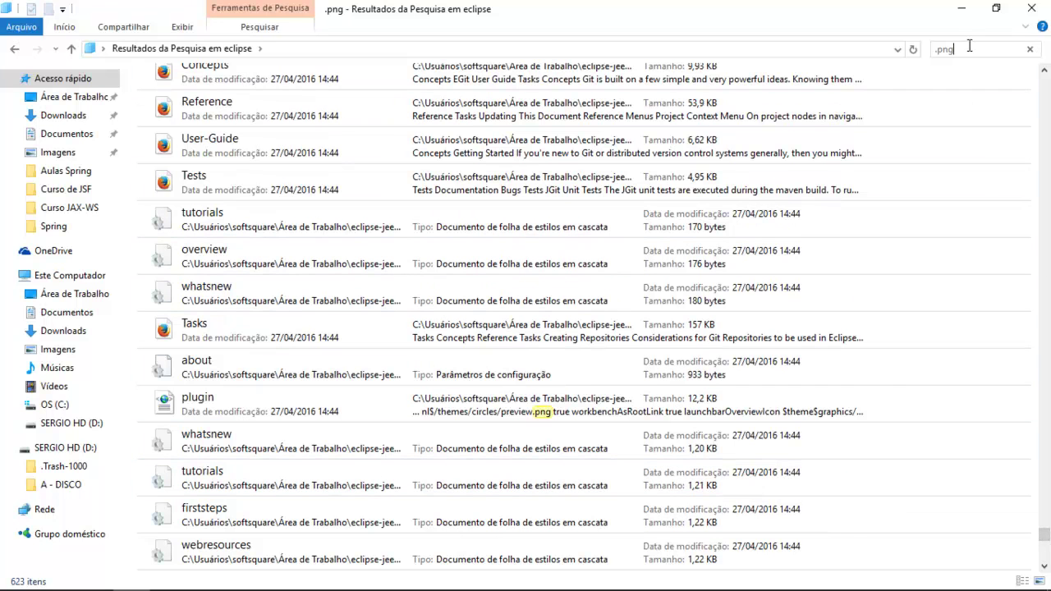
Search the eclipse folder for "mars" and examine the files listed for a matching image.
{"action": "type", "text": "mars"}
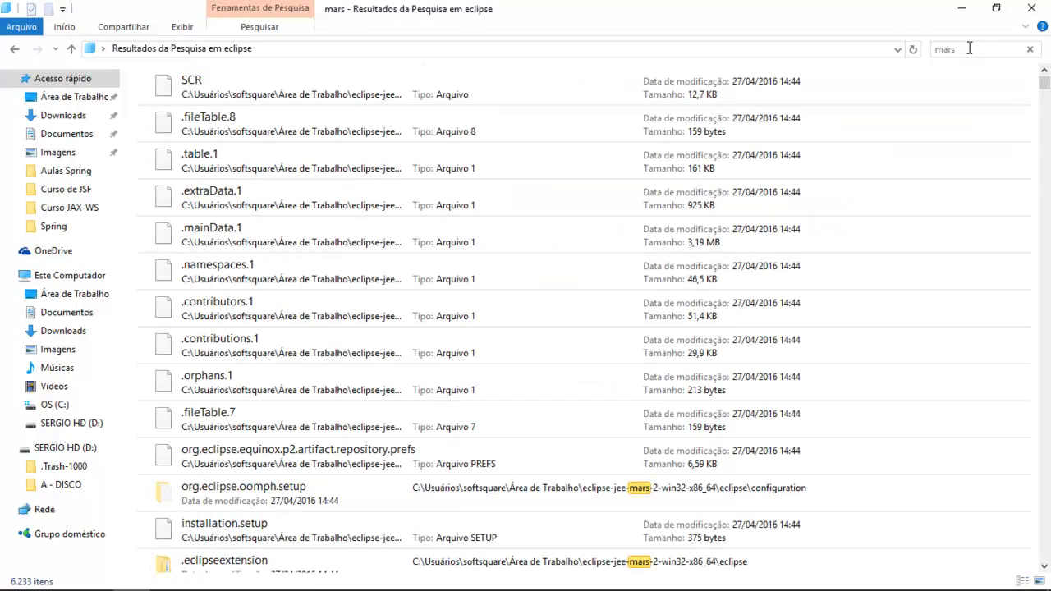
{"action": "left_click_drag", "start_coordinate": [1045, 87], "coordinate": [1045, 95]}
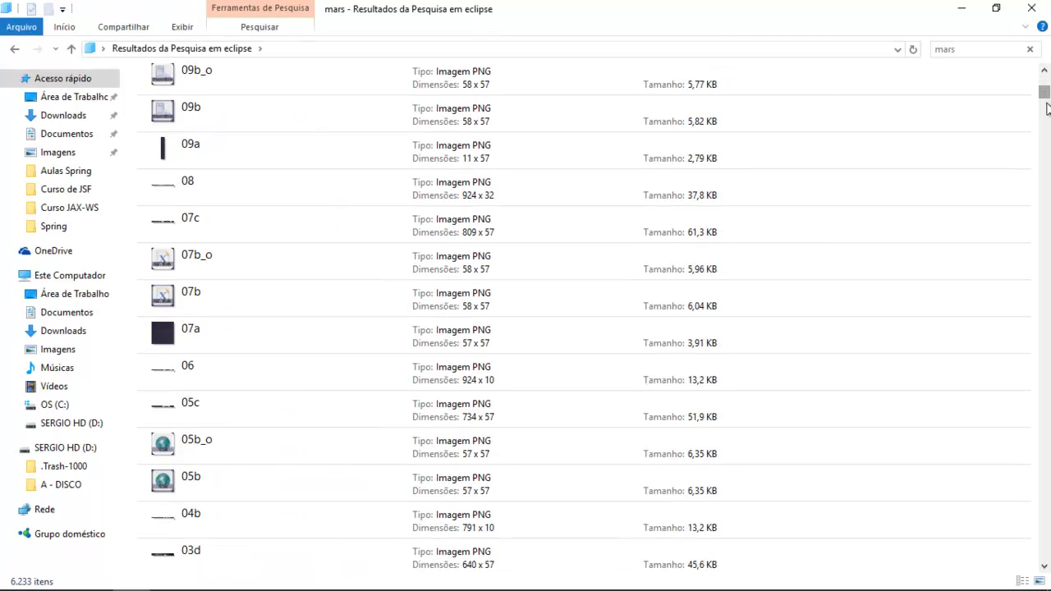
{"action": "left_click_drag", "start_coordinate": [1045, 93], "coordinate": [1046, 96]}
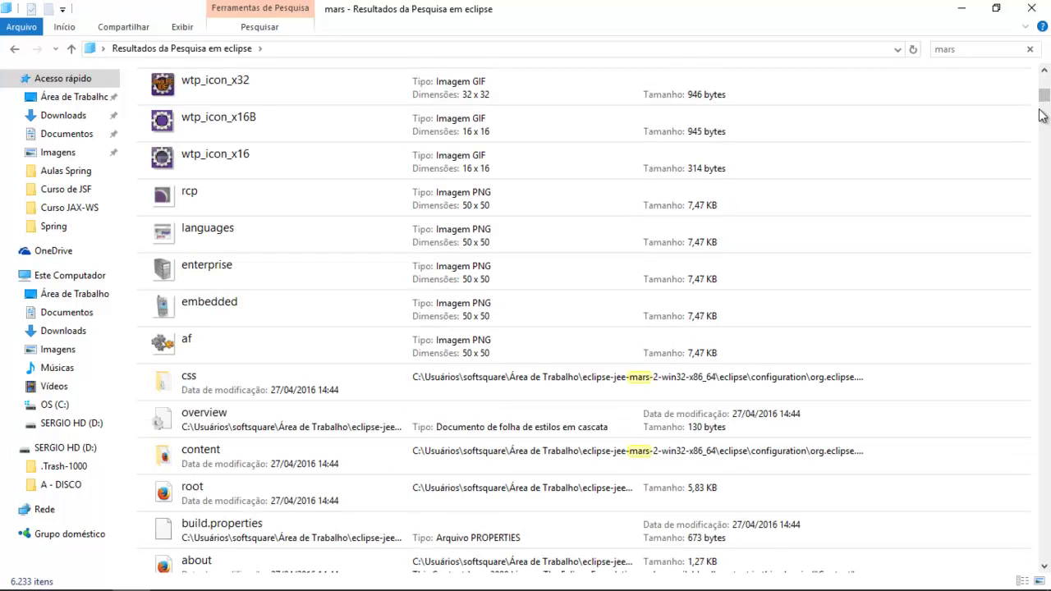
{"action": "scroll", "coordinate": [1041, 109], "scroll_direction": "down", "scroll_amount": 10}
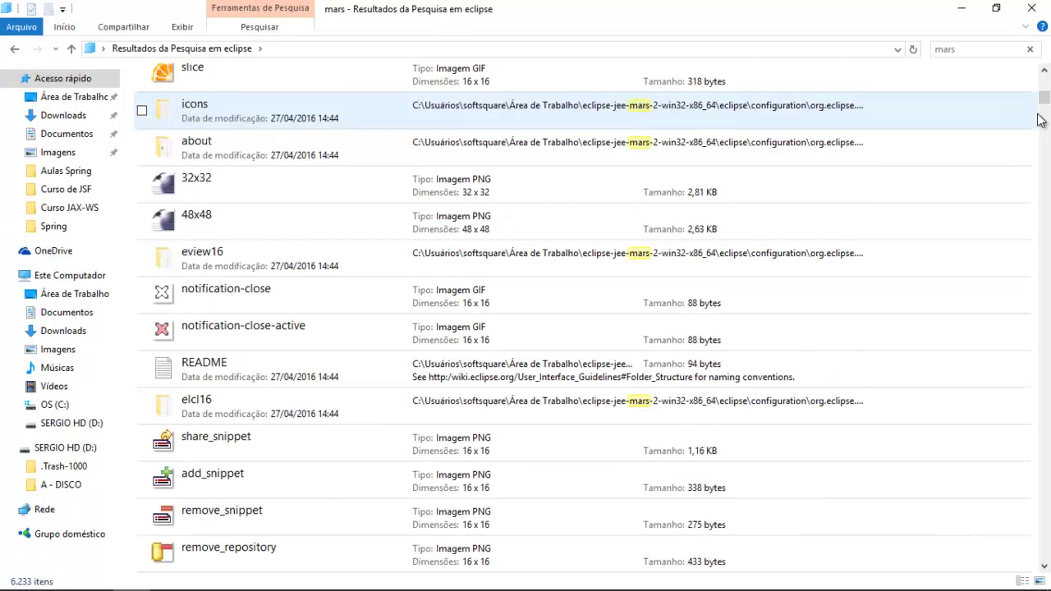
{"action": "scroll", "coordinate": [1041, 119], "scroll_direction": "down", "scroll_amount": 9}
{"action": "scroll", "coordinate": [1040, 119], "scroll_direction": "down", "scroll_amount": 6}
{"action": "scroll", "coordinate": [1039, 118], "scroll_direction": "down", "scroll_amount": 12}
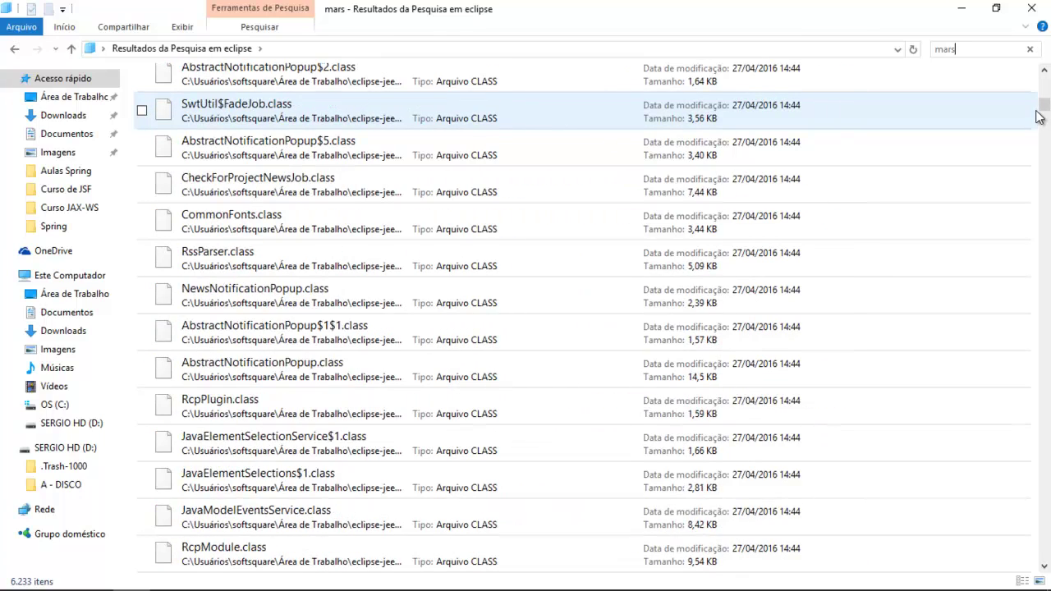
{"action": "scroll", "coordinate": [1038, 117], "scroll_direction": "down", "scroll_amount": 10}
{"action": "scroll", "coordinate": [1038, 117], "scroll_direction": "down", "scroll_amount": 12}
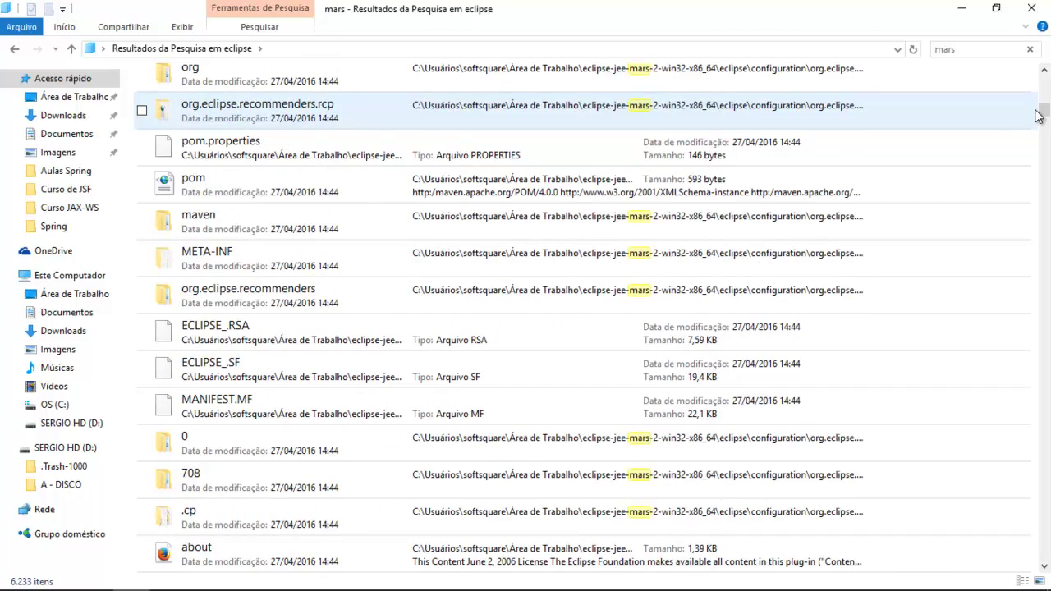
{"action": "scroll", "coordinate": [1038, 117], "scroll_direction": "down", "scroll_amount": 9}
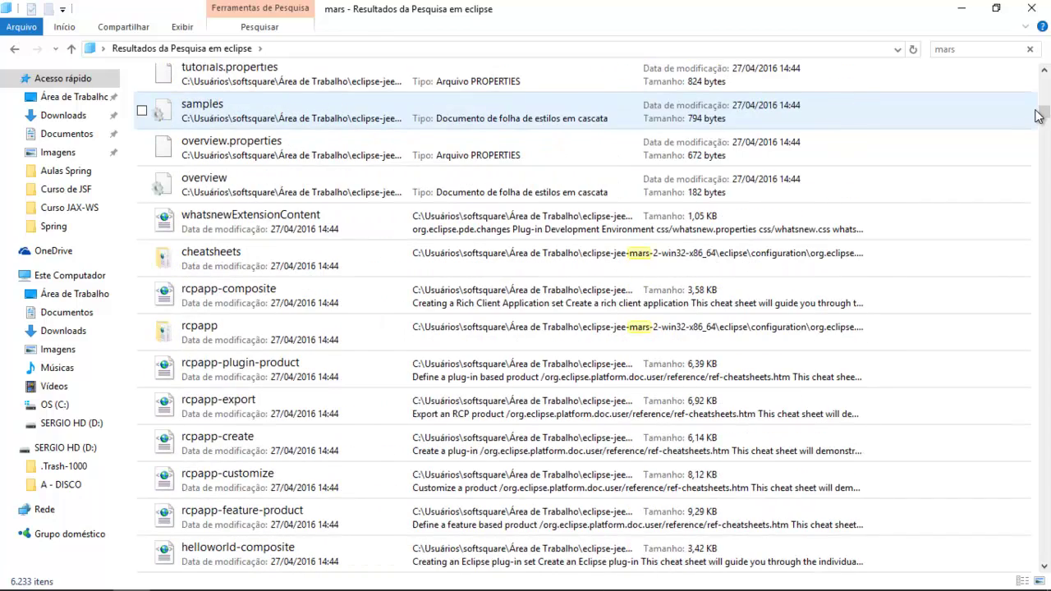
{"action": "scroll", "coordinate": [1038, 118], "scroll_direction": "down", "scroll_amount": 6}
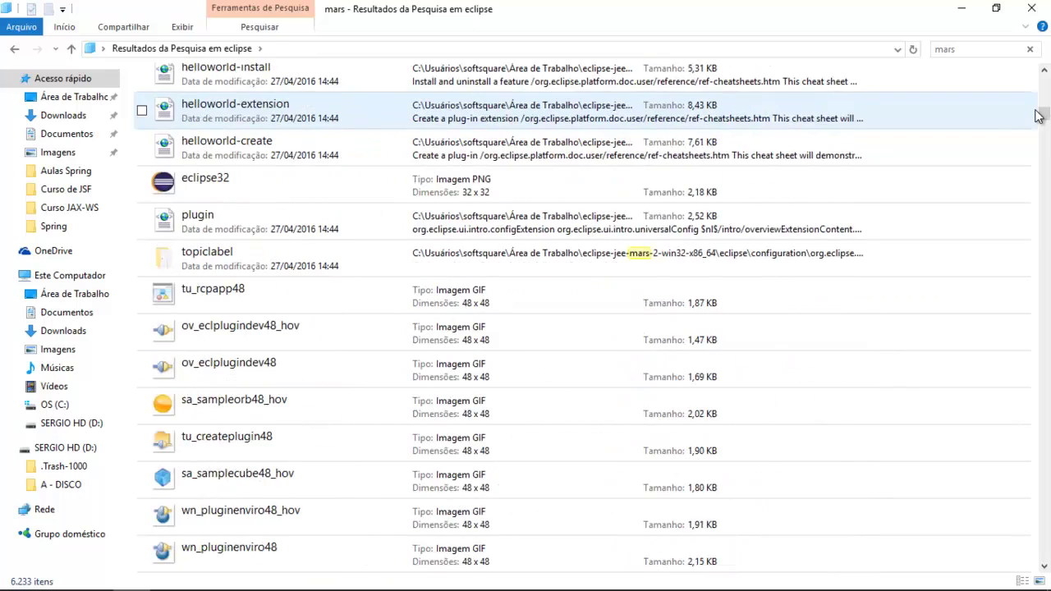
{"action": "scroll", "coordinate": [1038, 116], "scroll_direction": "down", "scroll_amount": 7}
{"action": "scroll", "coordinate": [1038, 118], "scroll_direction": "down", "scroll_amount": 16}
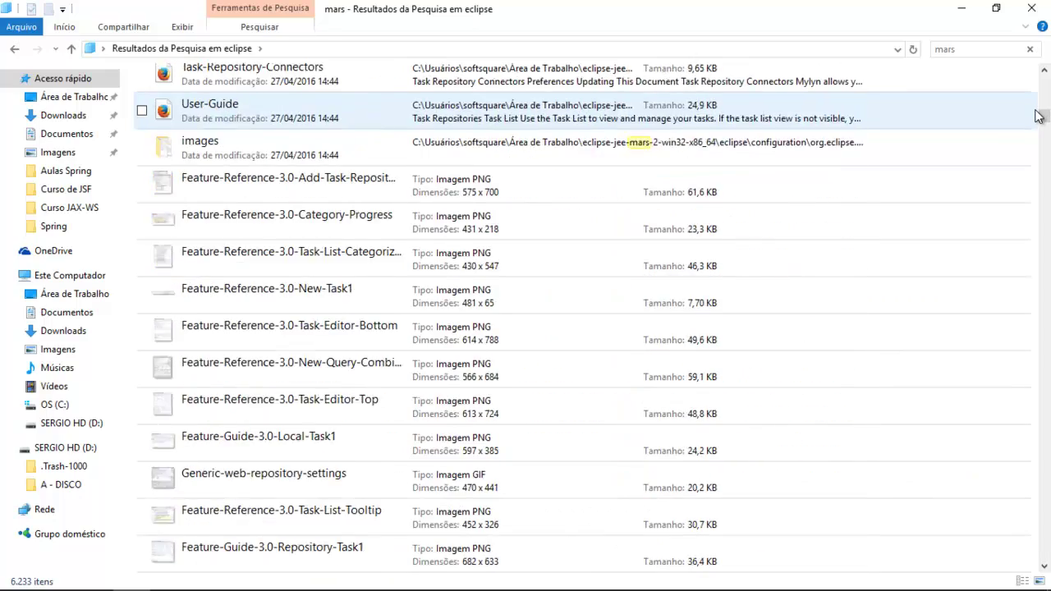
{"action": "scroll", "coordinate": [1039, 117], "scroll_direction": "down", "scroll_amount": 15}
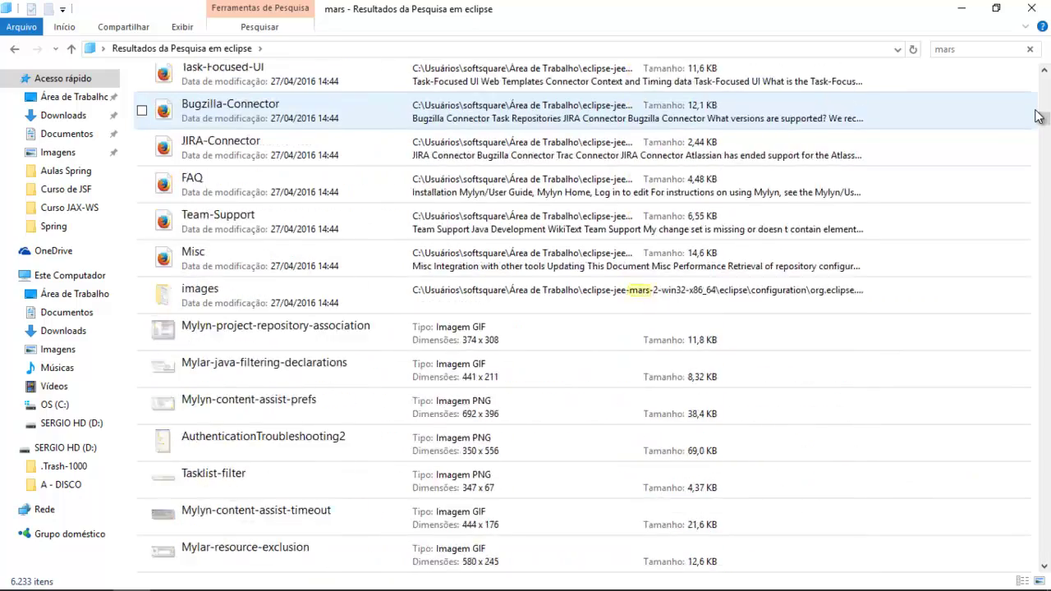
{"action": "scroll", "coordinate": [1038, 117], "scroll_direction": "down", "scroll_amount": 3}
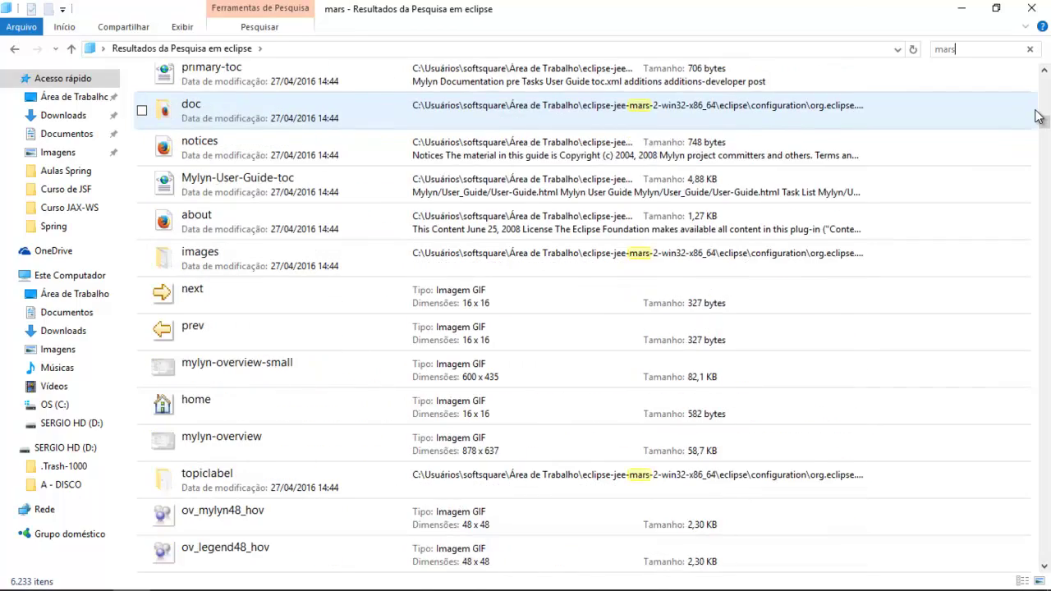
{"action": "scroll", "coordinate": [1039, 118], "scroll_direction": "down", "scroll_amount": 7}
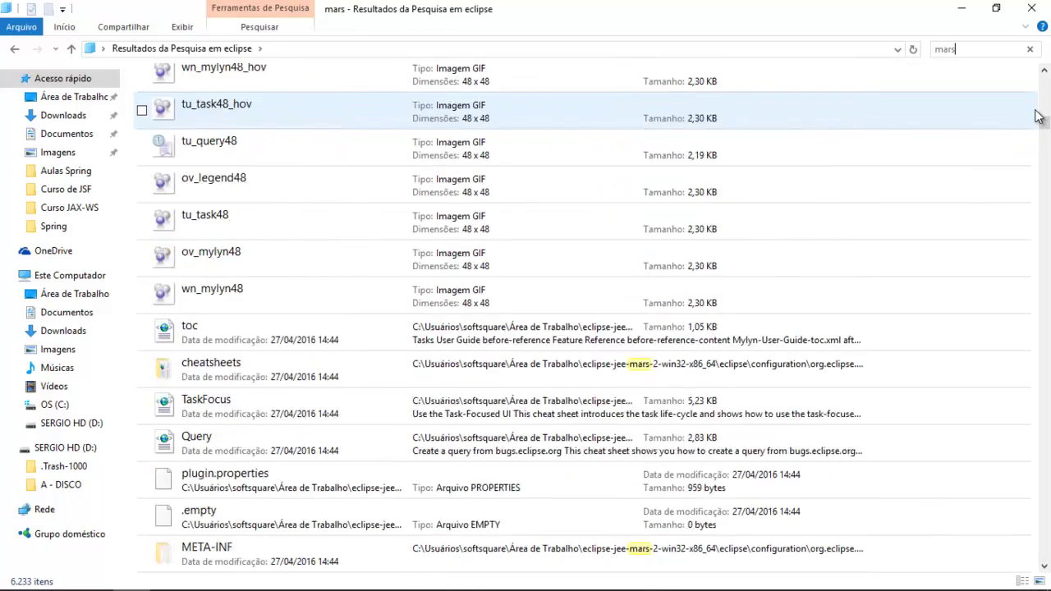
{"action": "scroll", "coordinate": [1039, 117], "scroll_direction": "down", "scroll_amount": 7}
{"action": "scroll", "coordinate": [1038, 117], "scroll_direction": "down", "scroll_amount": 12}
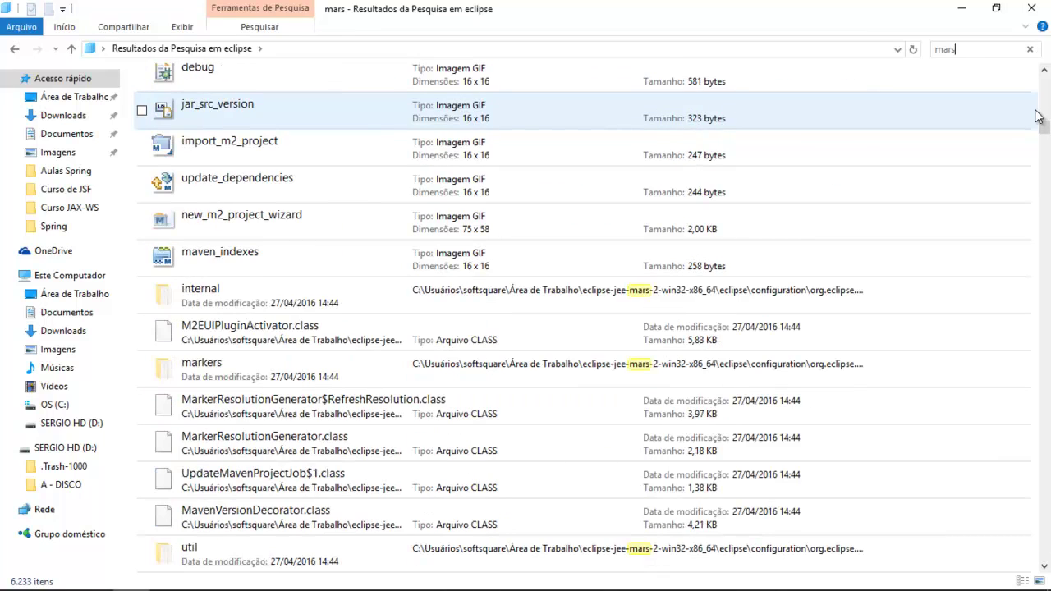
{"action": "scroll", "coordinate": [1039, 117], "scroll_direction": "down", "scroll_amount": 16}
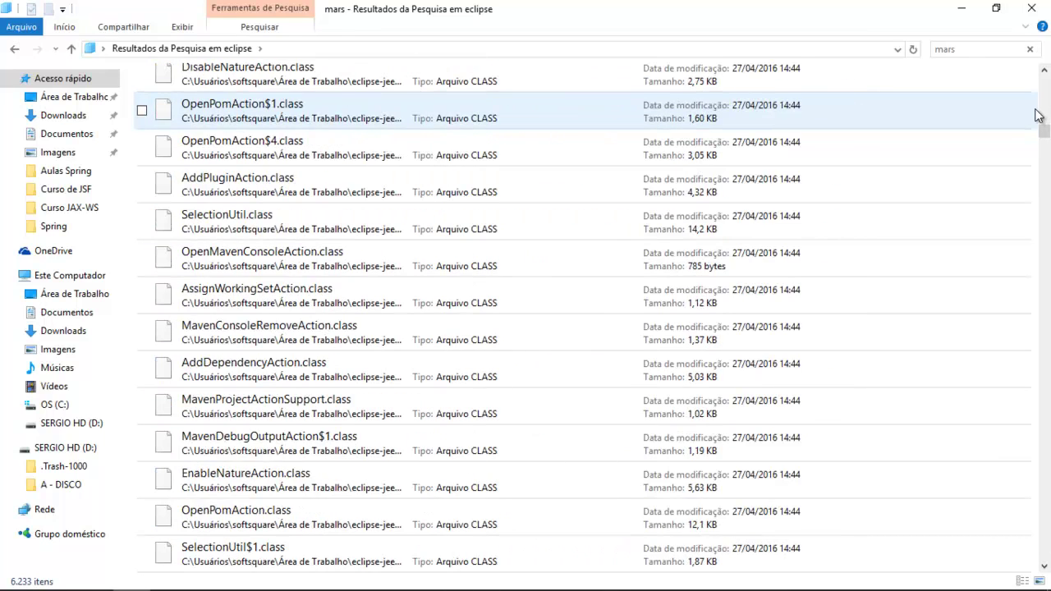
{"action": "scroll", "coordinate": [1039, 117], "scroll_direction": "down", "scroll_amount": 15}
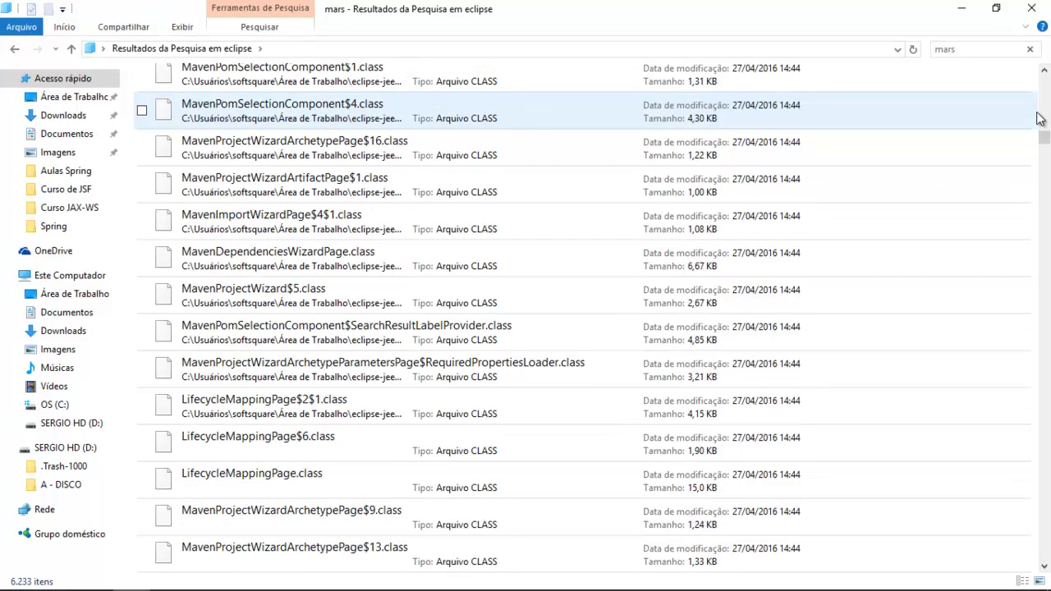
{"action": "scroll", "coordinate": [1047, 137], "scroll_direction": "down", "scroll_amount": 5}
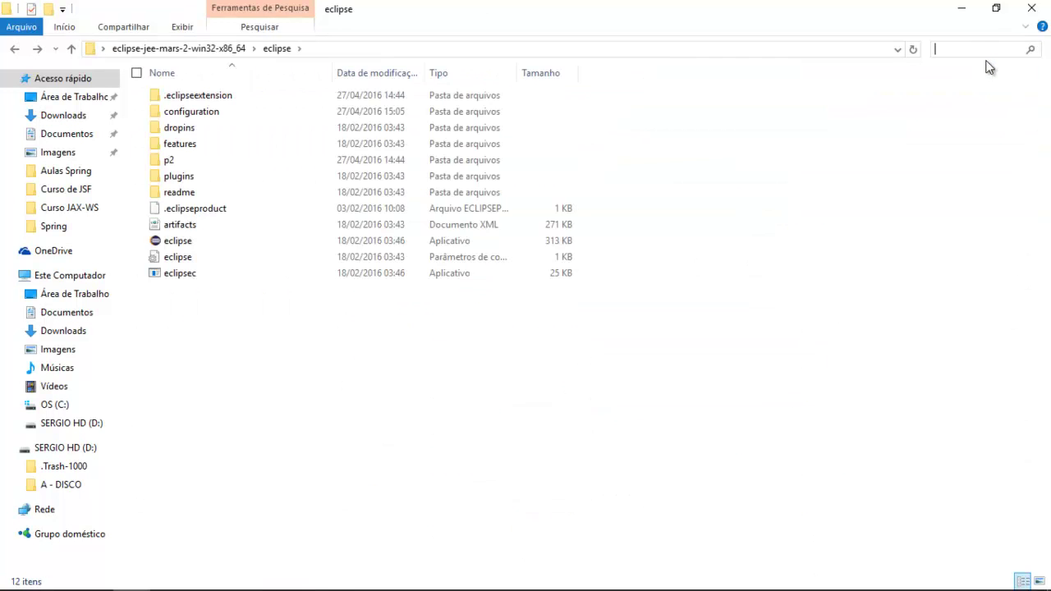
Search the eclipse folder for "back" and view the 2048 x 701 PNG image named back, closing it again.
{"action": "type", "text": "ck"}
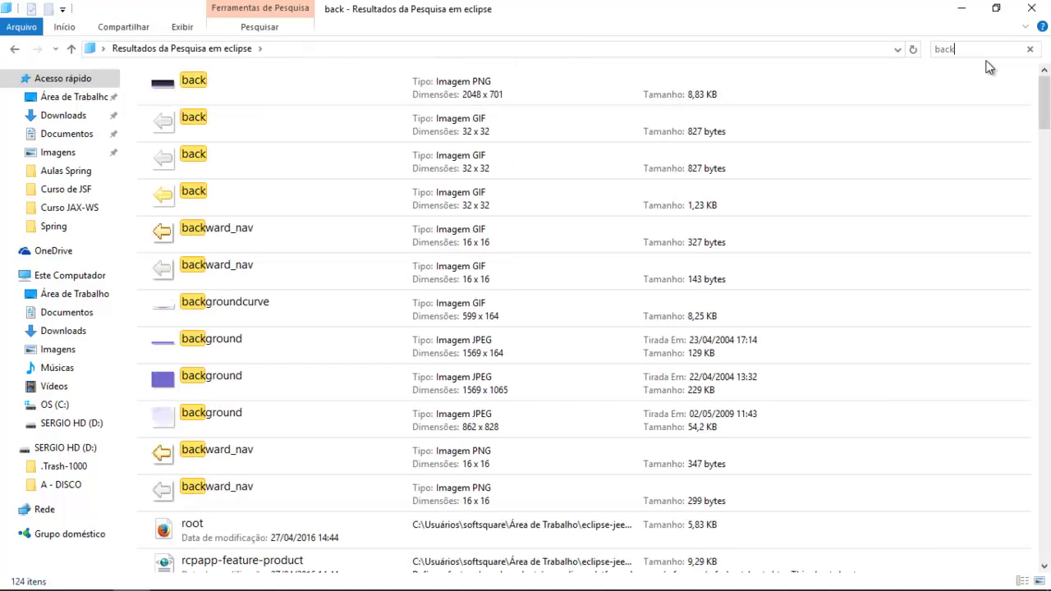
{"action": "double_click", "coordinate": [170, 76]}
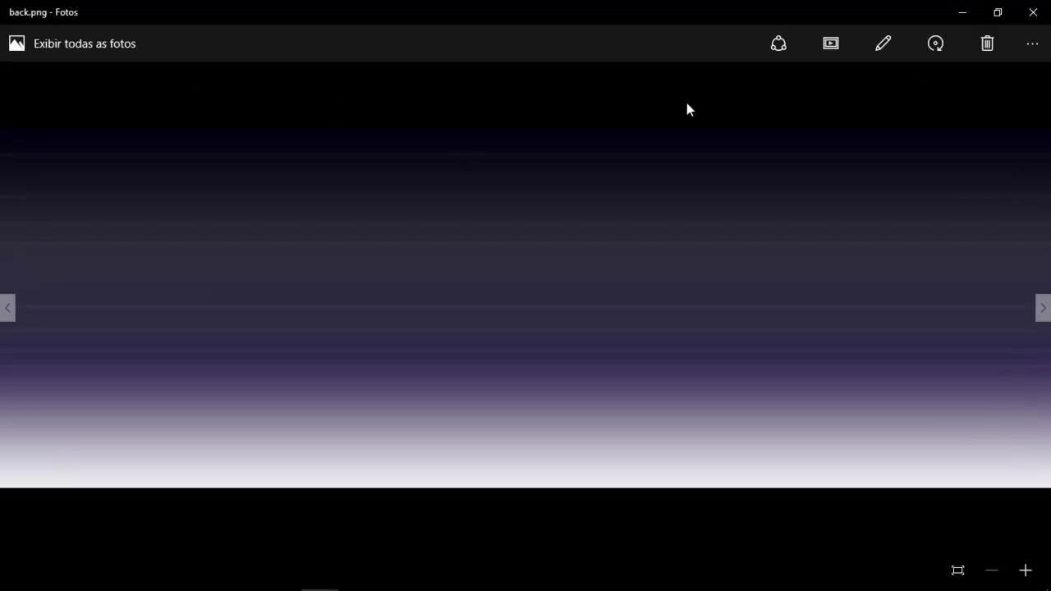
{"action": "left_click", "coordinate": [1031, 12]}
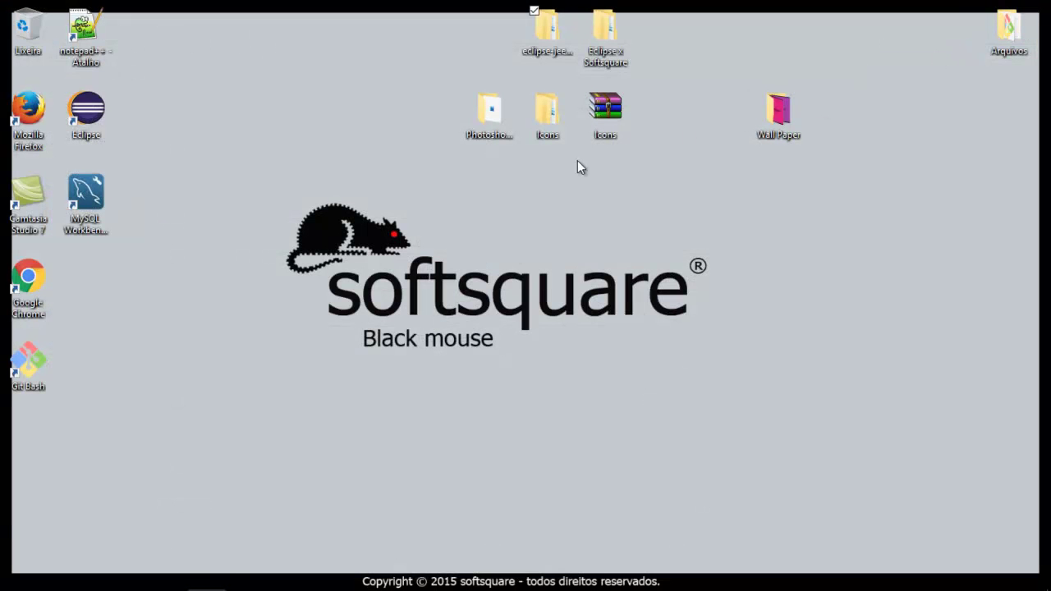
Reopen the eclipse folder inside the eclipse-jee-mars-2-win32-x86_64 folder on the desktop.
{"action": "double_click", "coordinate": [558, 39]}
{"action": "left_click", "coordinate": [193, 105]}
{"action": "double_click", "coordinate": [192, 106]}
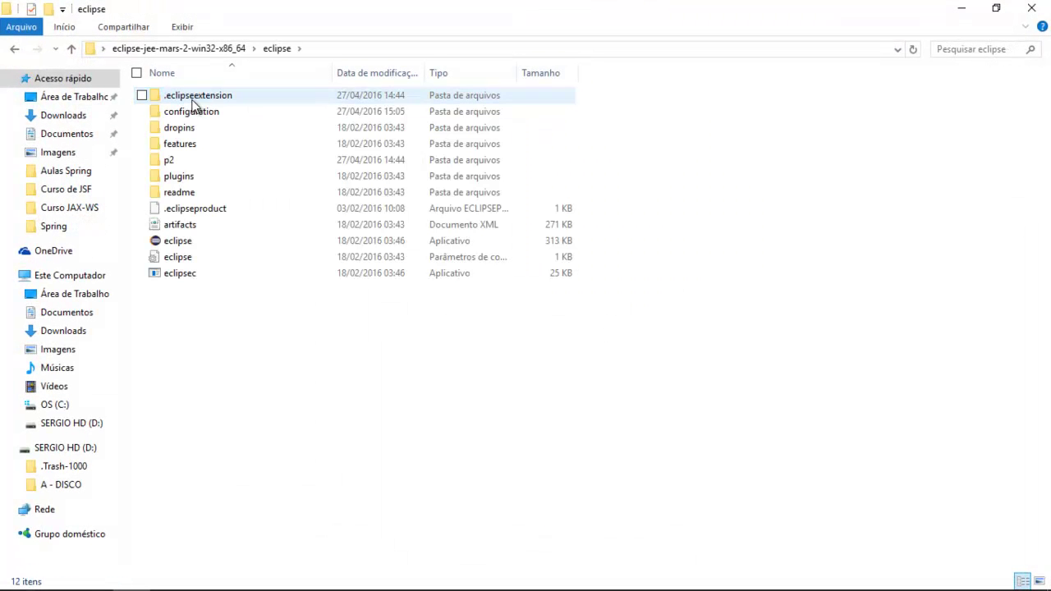
Search the eclipse folder for "background" and look through the matching files.
{"action": "left_click", "coordinate": [960, 52]}
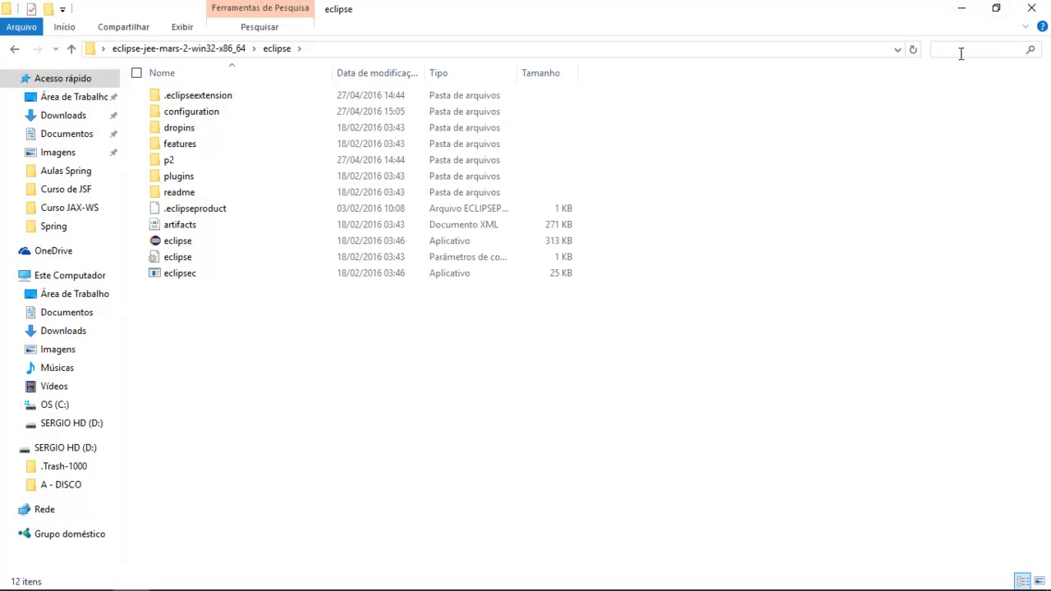
{"action": "type", "text": "back"}
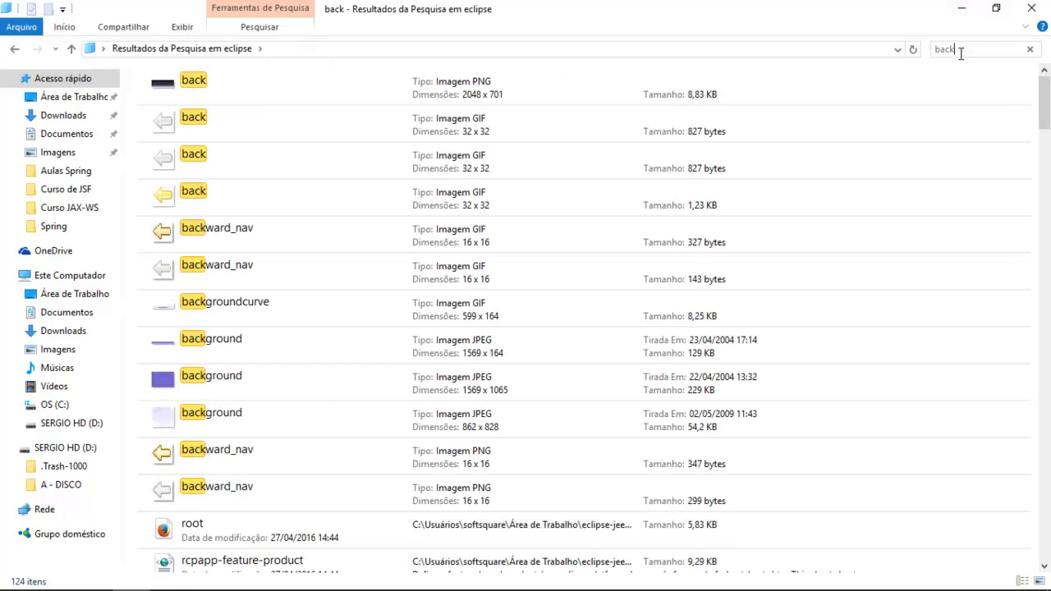
{"action": "type", "text": "g"}
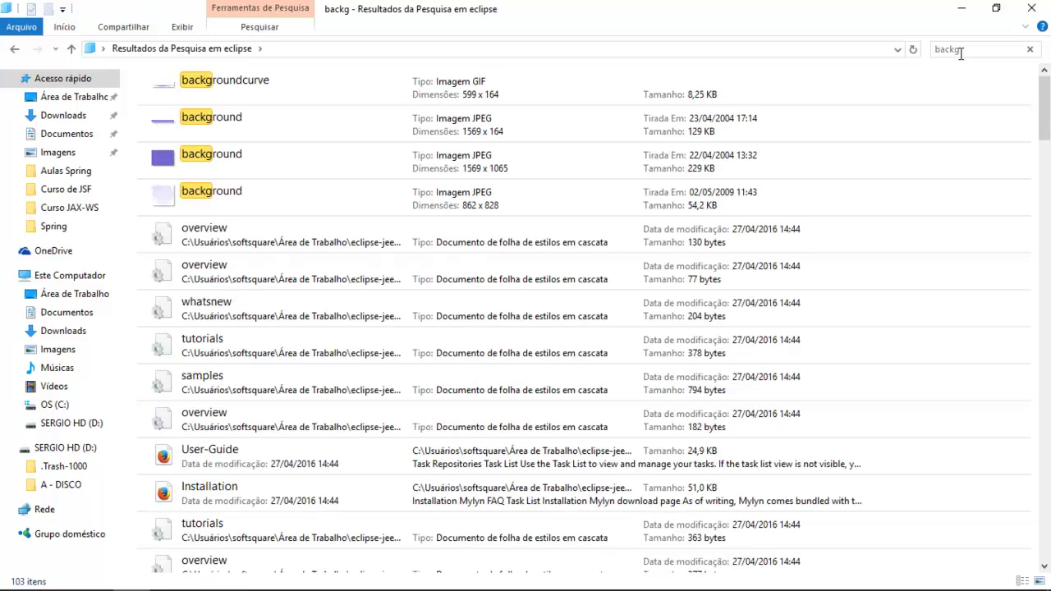
{"action": "type", "text": "roun"}
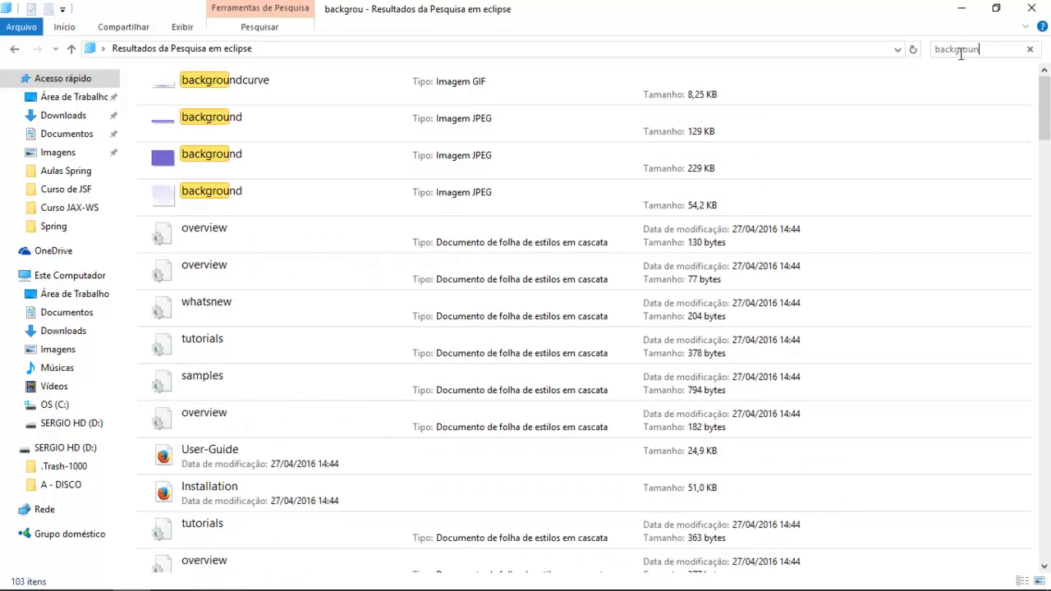
{"action": "type", "text": "d"}
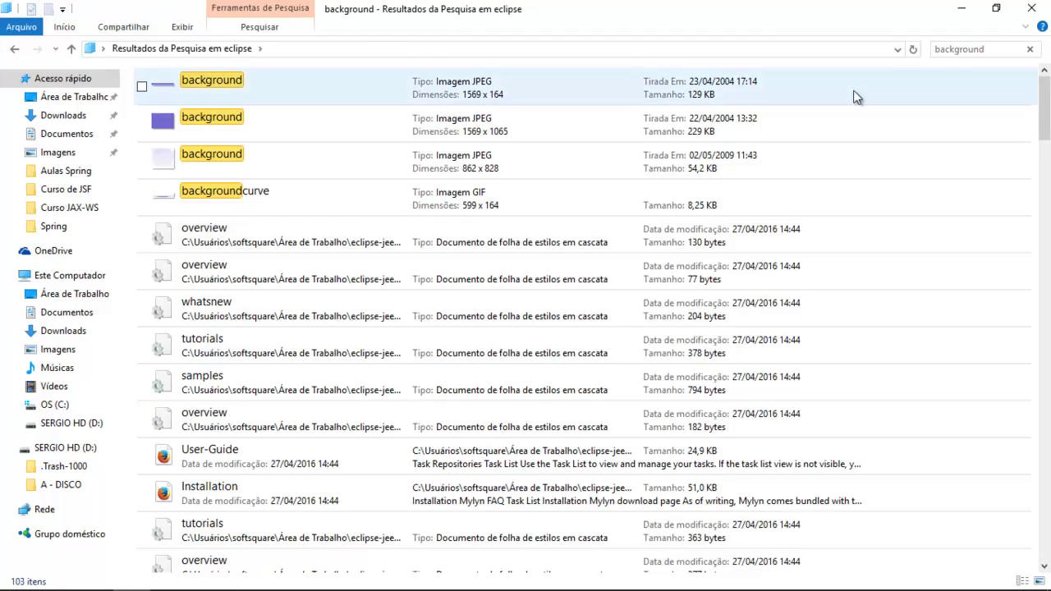
{"action": "left_click_drag", "start_coordinate": [1049, 115], "coordinate": [1048, 257]}
{"action": "left_click_drag", "start_coordinate": [1046, 304], "coordinate": [1044, 91]}
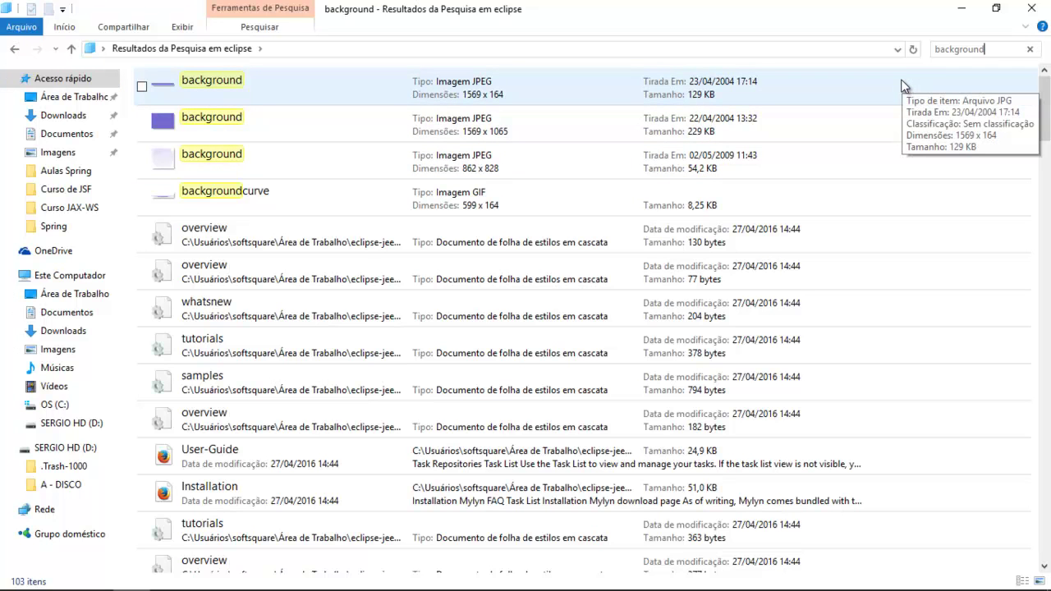
Shorten the eclipse folder search to "b" and view the 455 x 295 splash bitmap in Fotos, closing it again.
{"action": "key", "text": "BackSpace"}
{"action": "key", "text": "BackSpace"}
{"action": "key", "text": "BackSpace"}
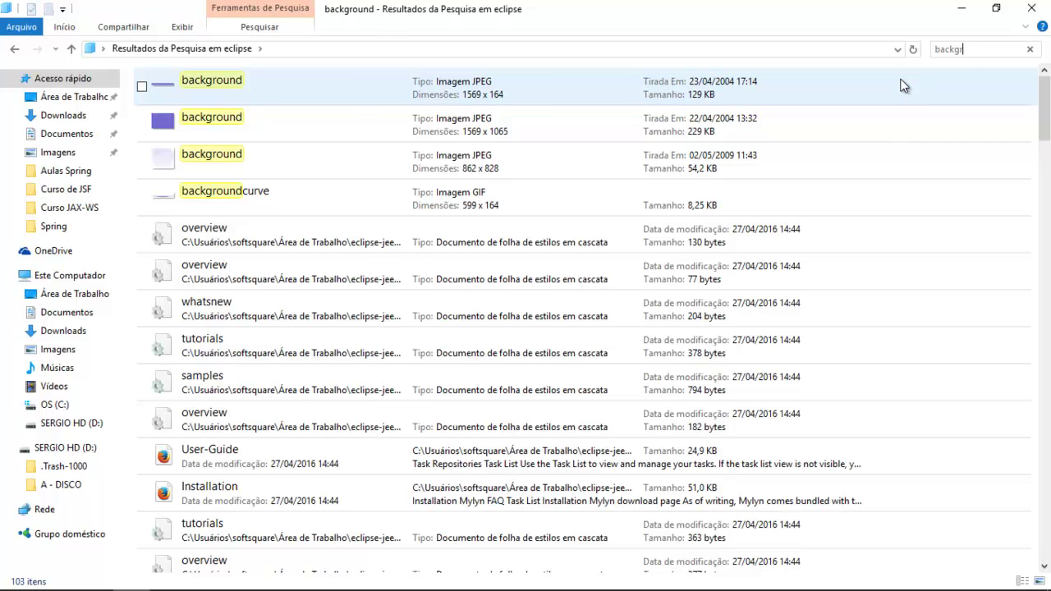
{"action": "key", "text": "BackSpace"}
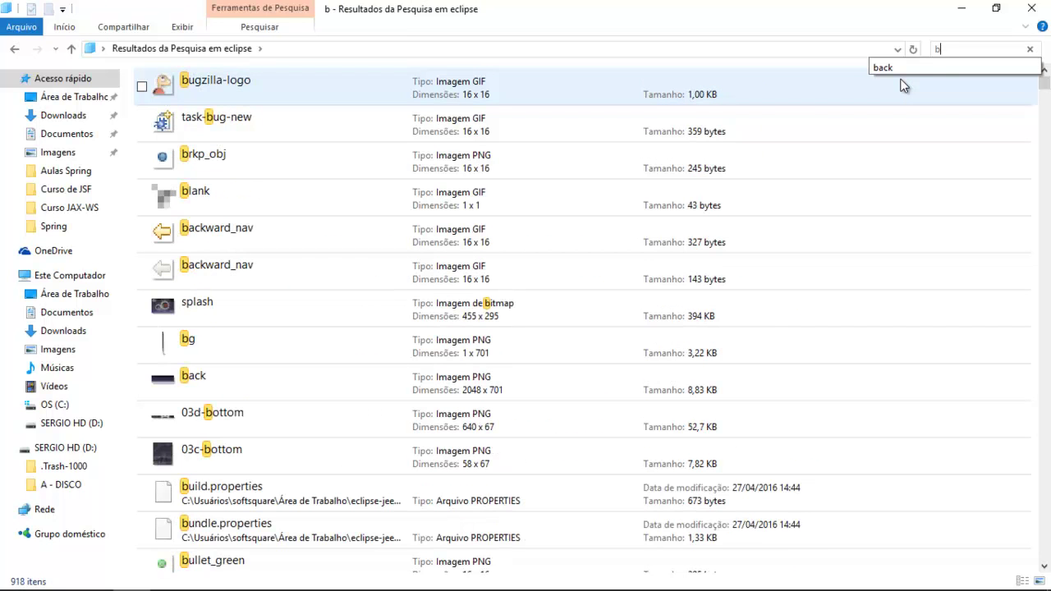
{"action": "type", "text": "g"}
{"action": "double_click", "coordinate": [221, 306]}
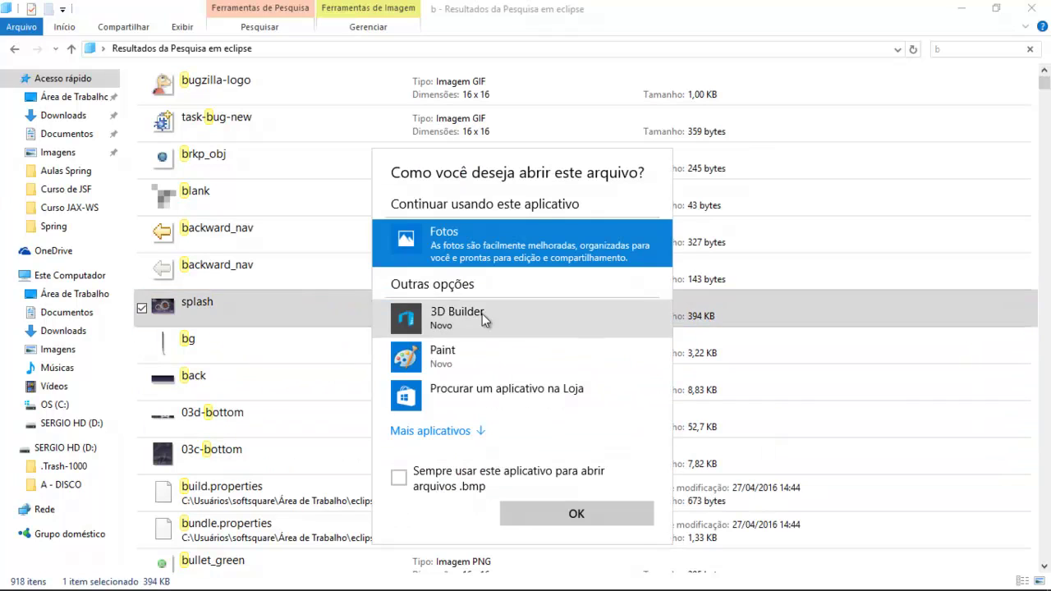
{"action": "left_click", "coordinate": [551, 510]}
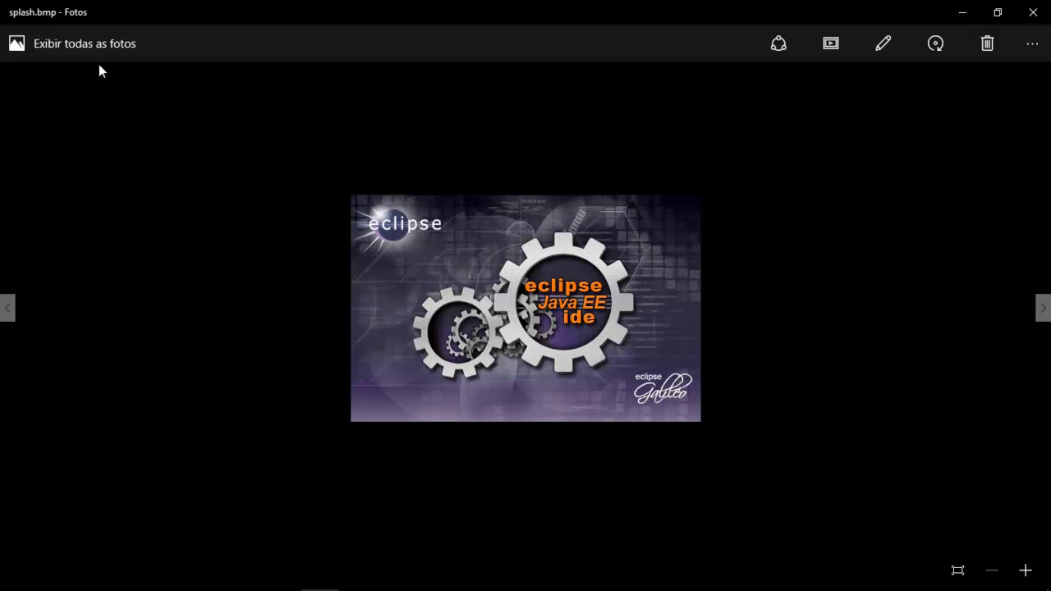
{"action": "left_click", "coordinate": [1033, 12]}
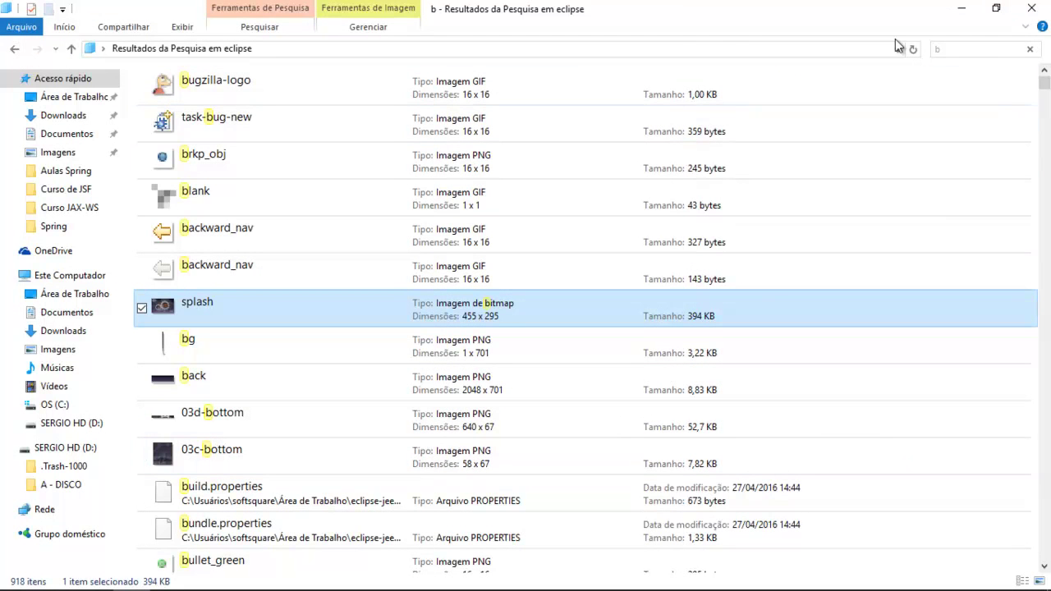
Minimize the search results, start the eclipse application from the eclipse-jee-mars-2-win32-x86_64 folder and cancel the workspace selection.
{"action": "left_click", "coordinate": [999, 12]}
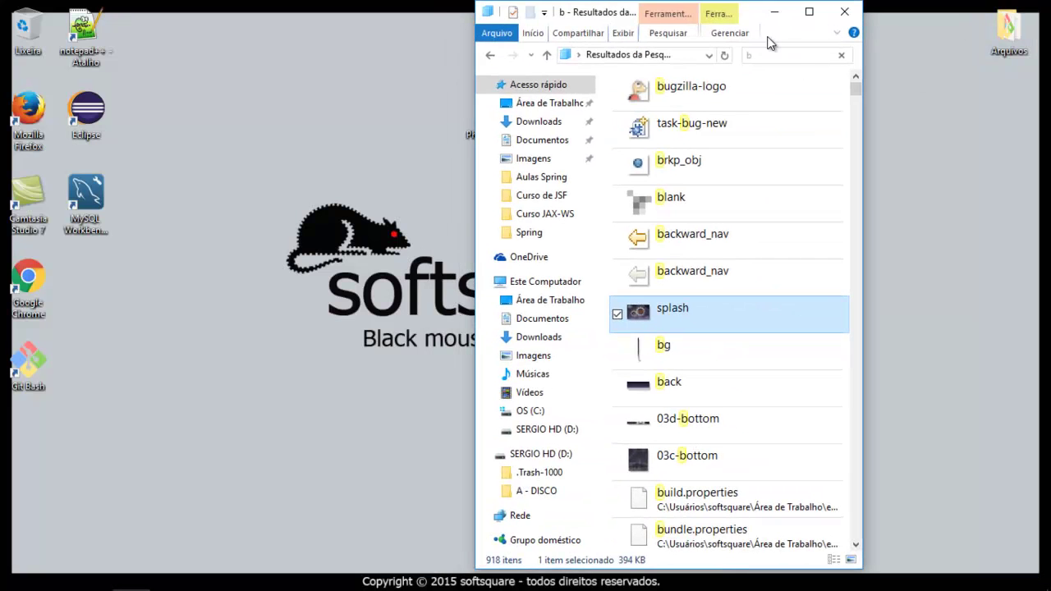
{"action": "left_click", "coordinate": [774, 12]}
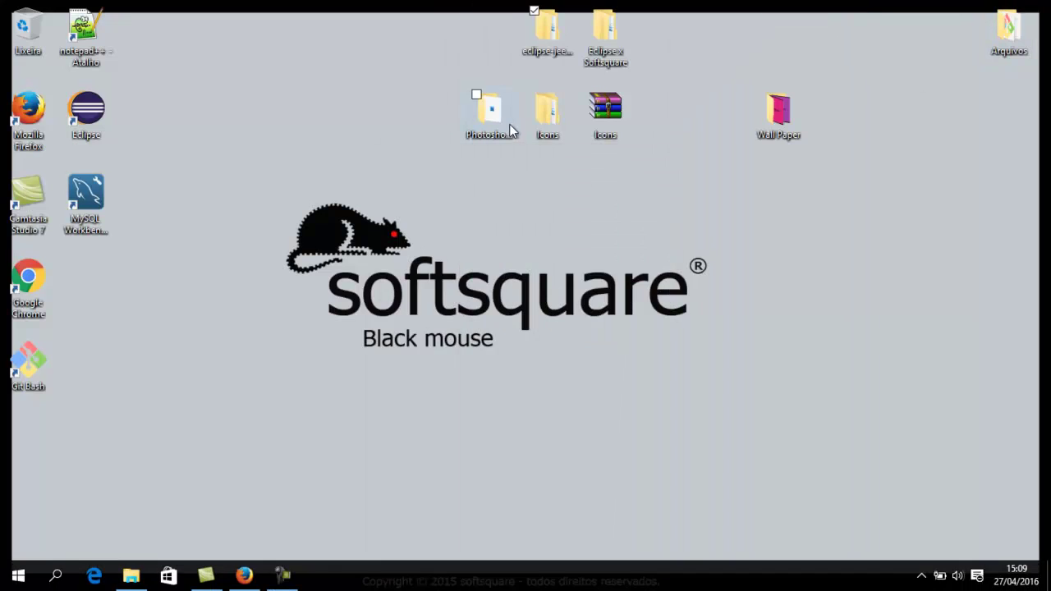
{"action": "double_click", "coordinate": [536, 30]}
{"action": "double_click", "coordinate": [212, 101]}
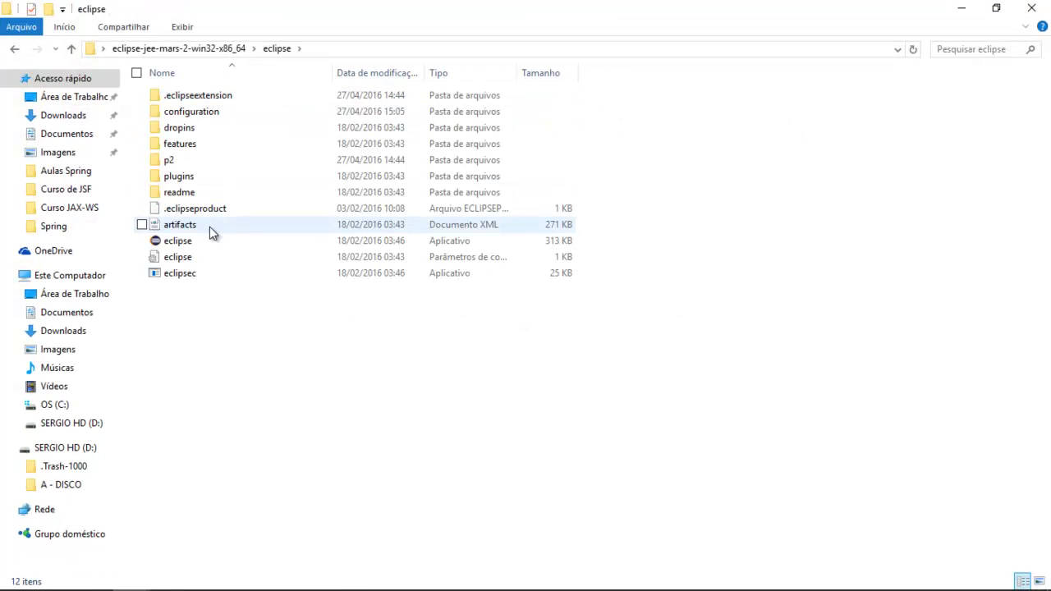
{"action": "double_click", "coordinate": [228, 244]}
{"action": "left_click", "coordinate": [597, 325]}
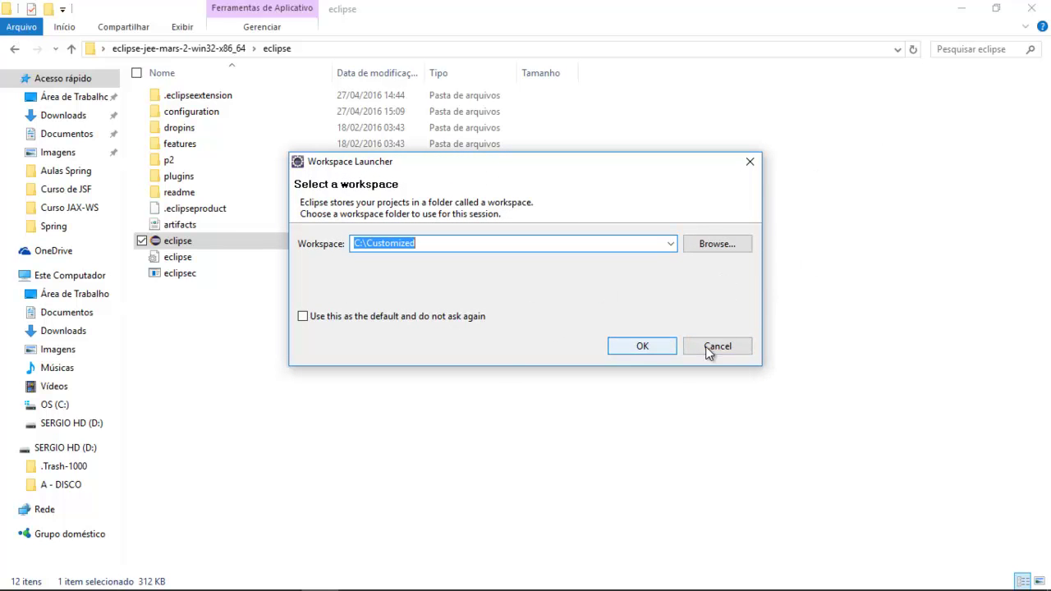
{"action": "left_click", "coordinate": [965, 6]}
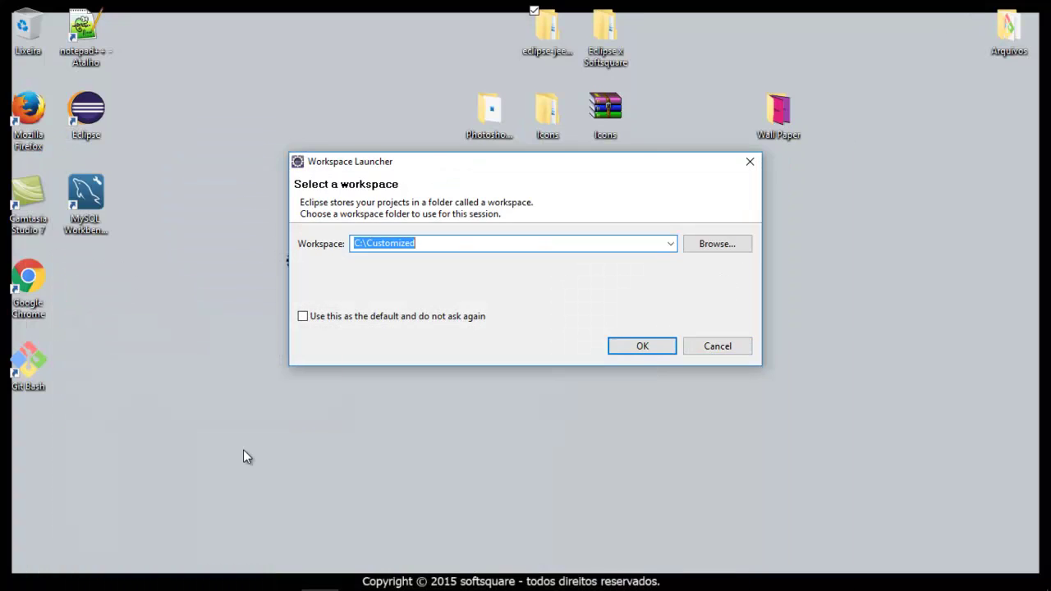
{"action": "left_click", "coordinate": [717, 348]}
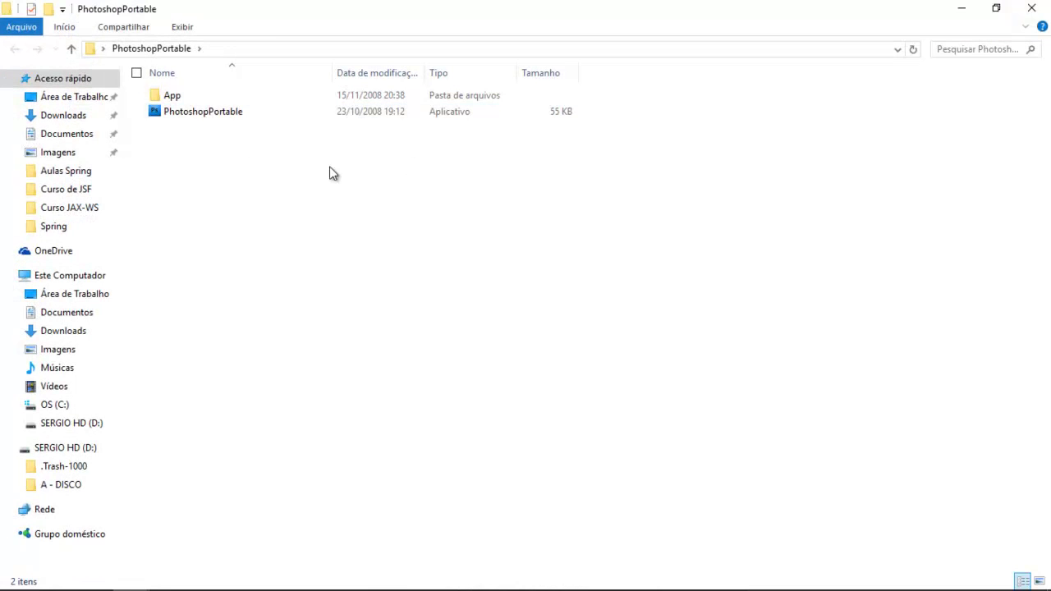
Try to start PhotoshopPortable from its folder, minimizing the folder window.
{"action": "double_click", "coordinate": [210, 114]}
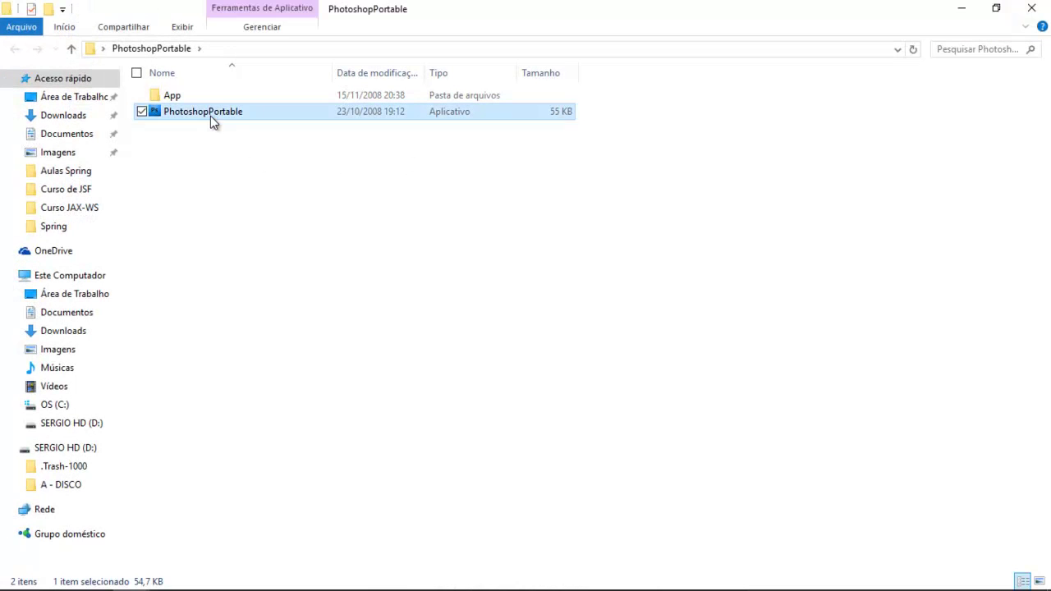
{"action": "left_click", "coordinate": [574, 319]}
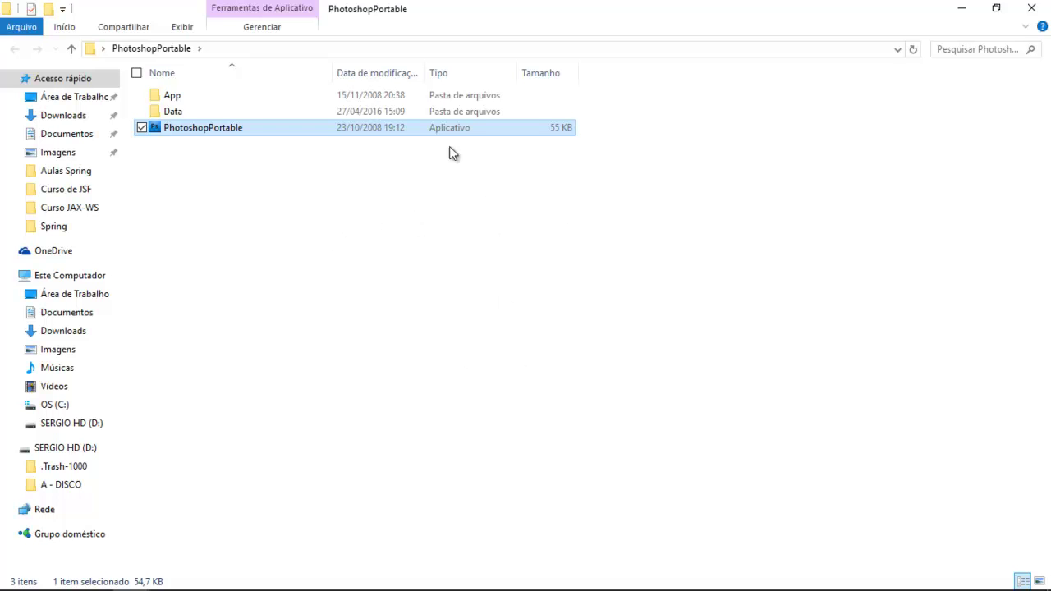
{"action": "left_click", "coordinate": [961, 9]}
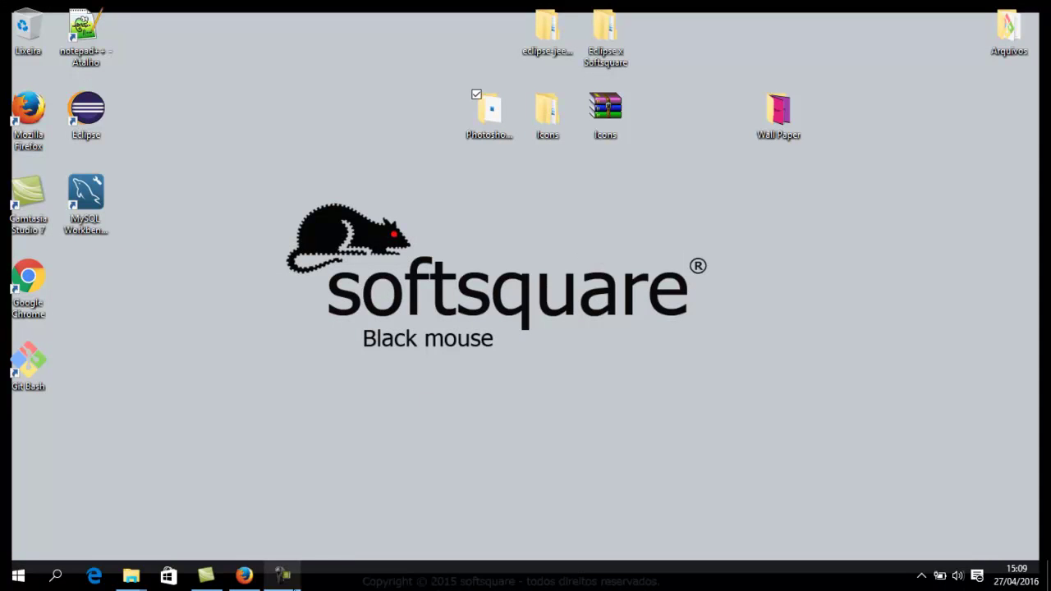
Run PhotoshopPortable as administrator from the PhotoshopPortable desktop folder and accept the English (US) license agreement.
{"action": "double_click", "coordinate": [492, 127]}
{"action": "double_click", "coordinate": [854, 18]}
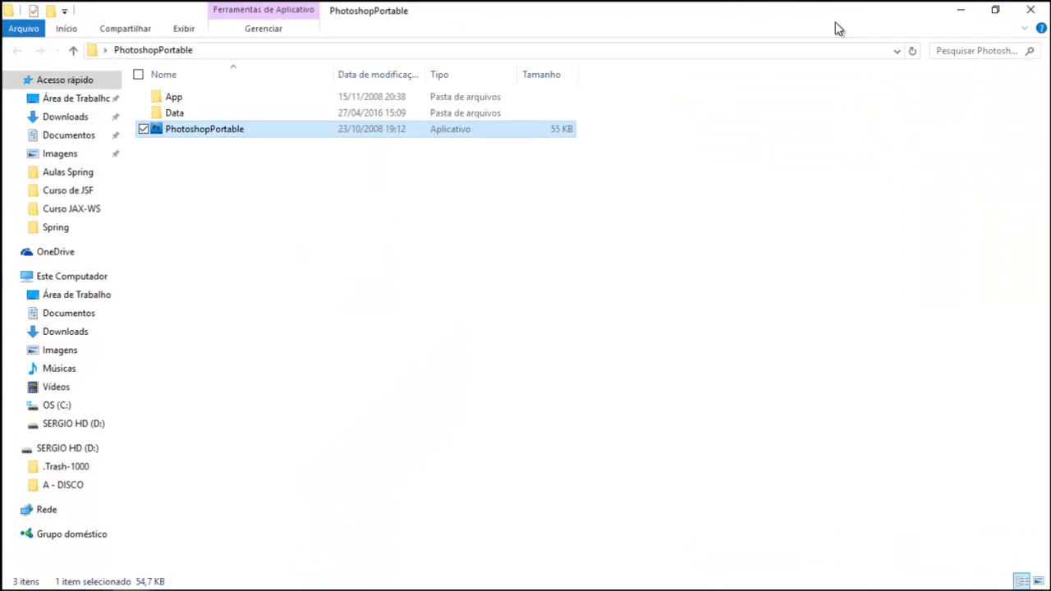
{"action": "right_click", "coordinate": [202, 135]}
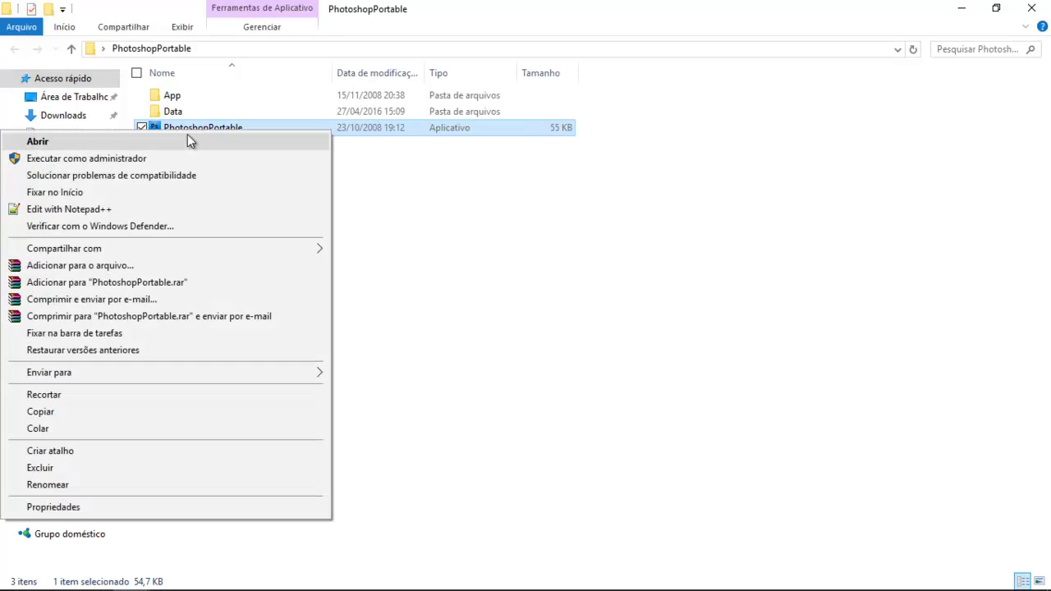
{"action": "left_click", "coordinate": [151, 159]}
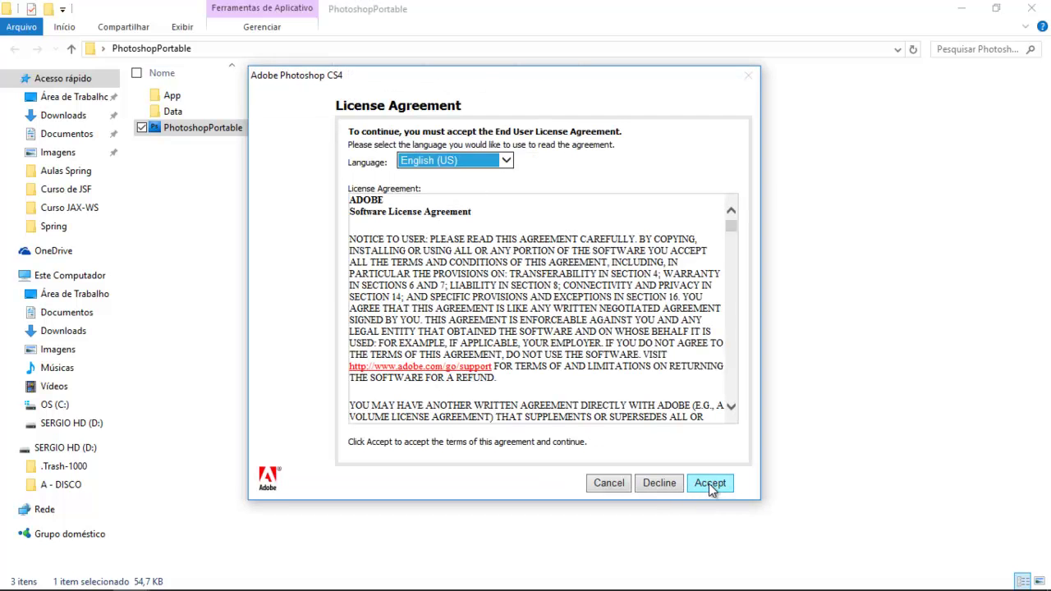
{"action": "left_click", "coordinate": [710, 485]}
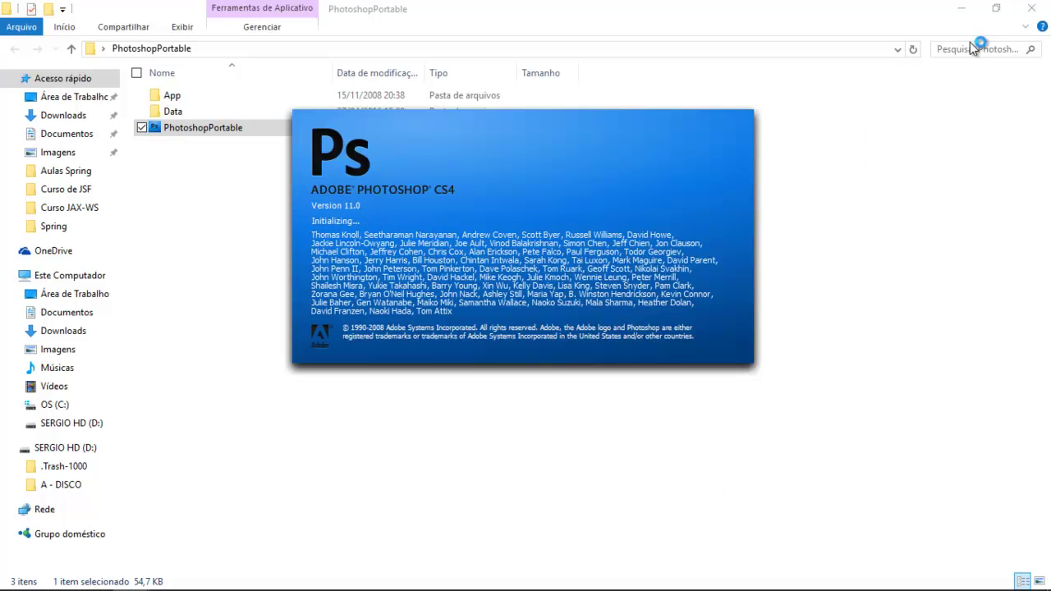
Minimize the PhotoshopPortable folder, decline visiting the video card driver website and minimize Photoshop.
{"action": "left_click", "coordinate": [962, 10]}
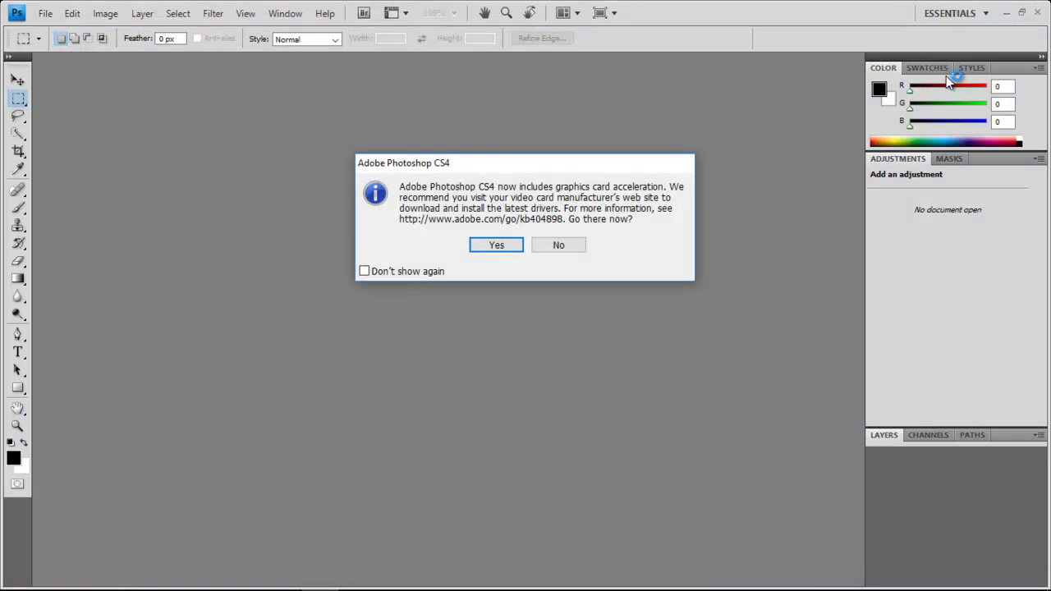
{"action": "left_click", "coordinate": [557, 249]}
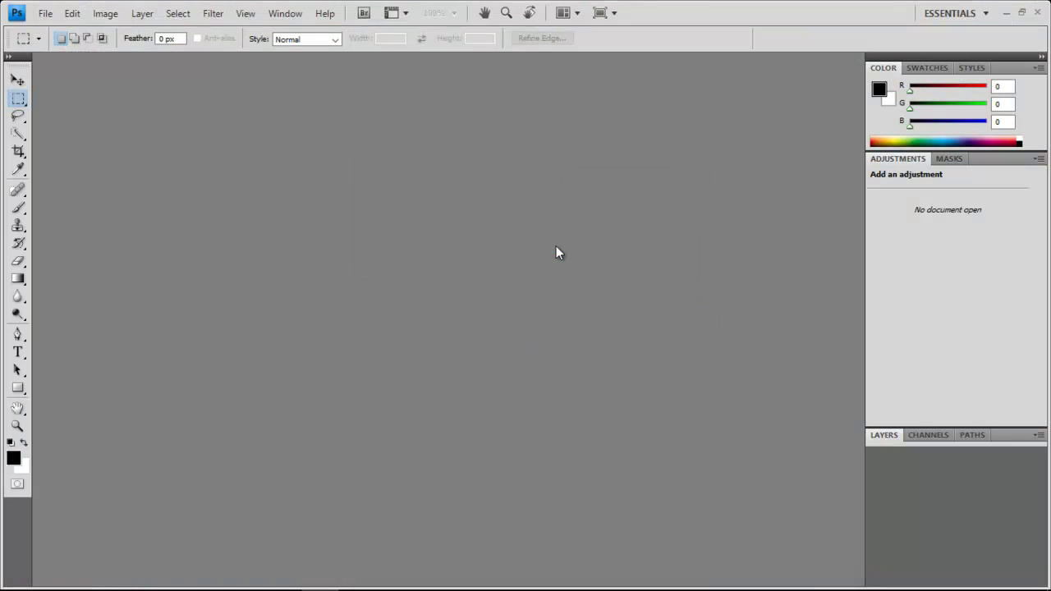
{"action": "left_click", "coordinate": [1006, 13]}
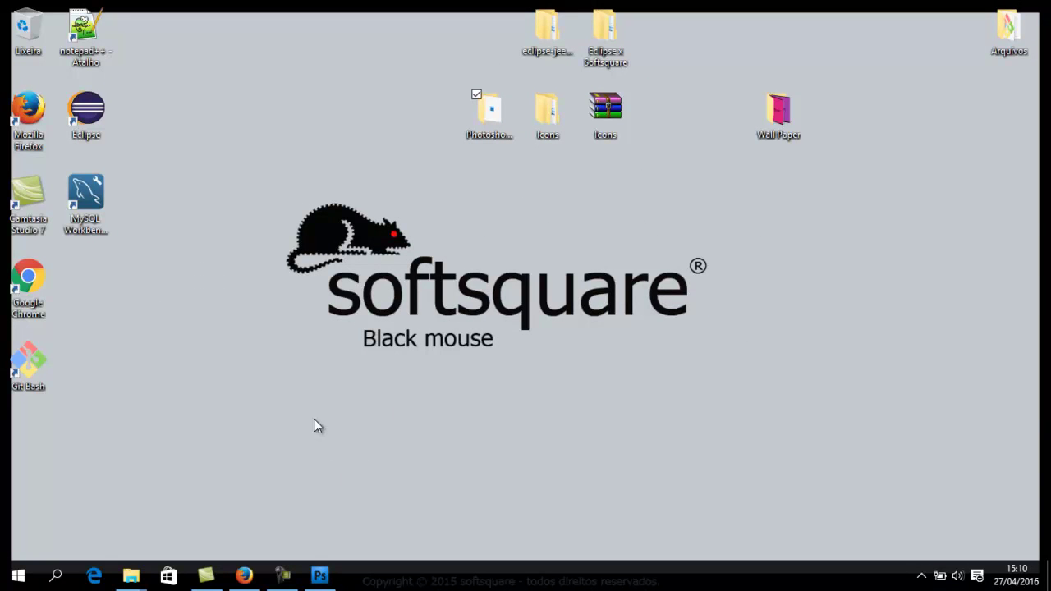
{"action": "left_click", "coordinate": [282, 575]}
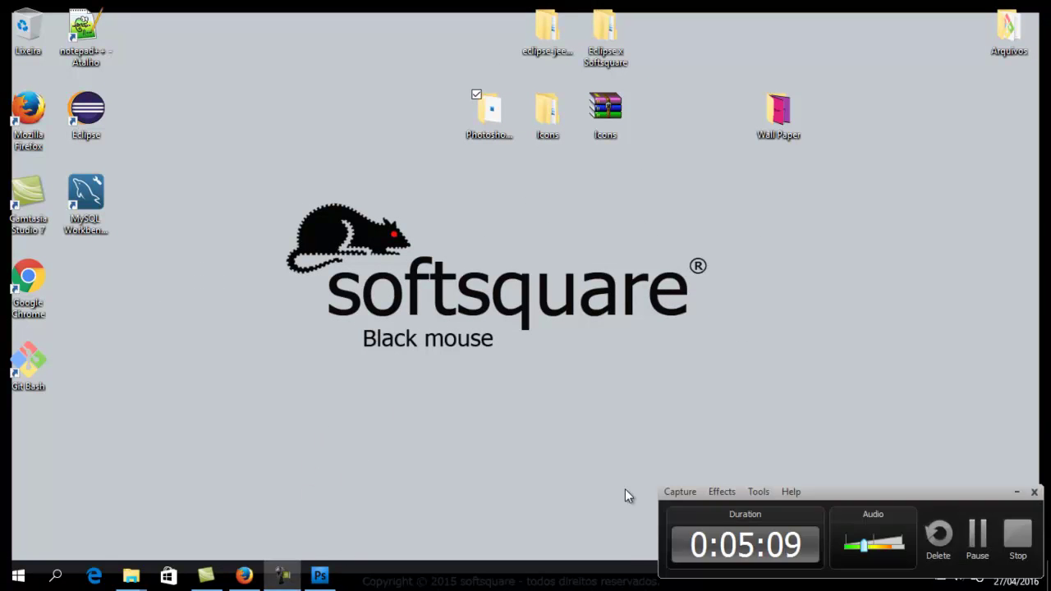
{"action": "left_click", "coordinate": [782, 306]}
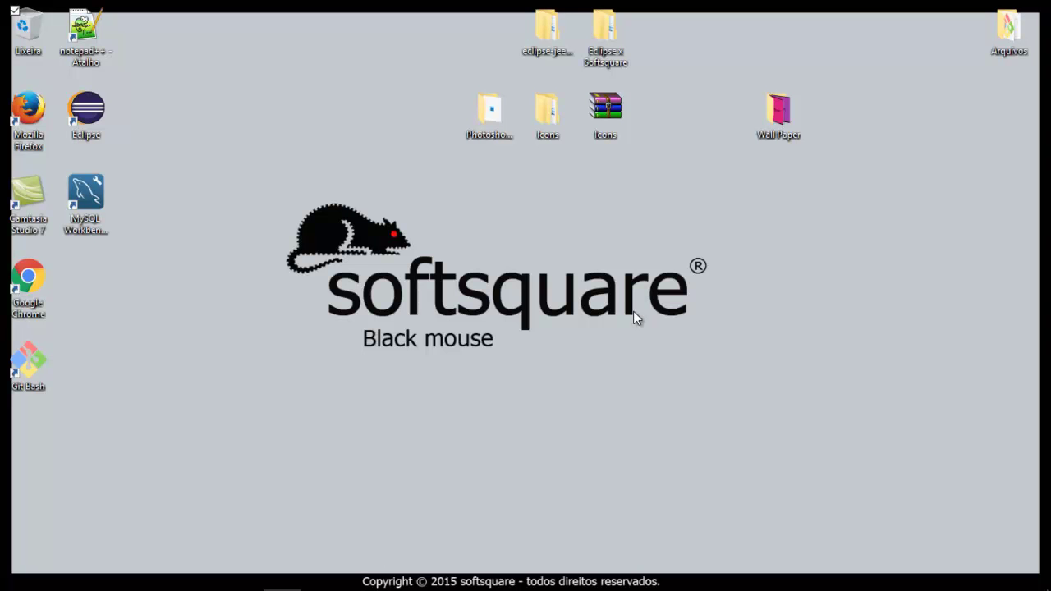
Reopen the eclipse folder inside eclipse-jee-mars-2-win32-x86_64, run the eclipse application again and cancel its workspace selection.
{"action": "double_click", "coordinate": [547, 27]}
{"action": "left_click", "coordinate": [238, 92]}
{"action": "double_click", "coordinate": [238, 92]}
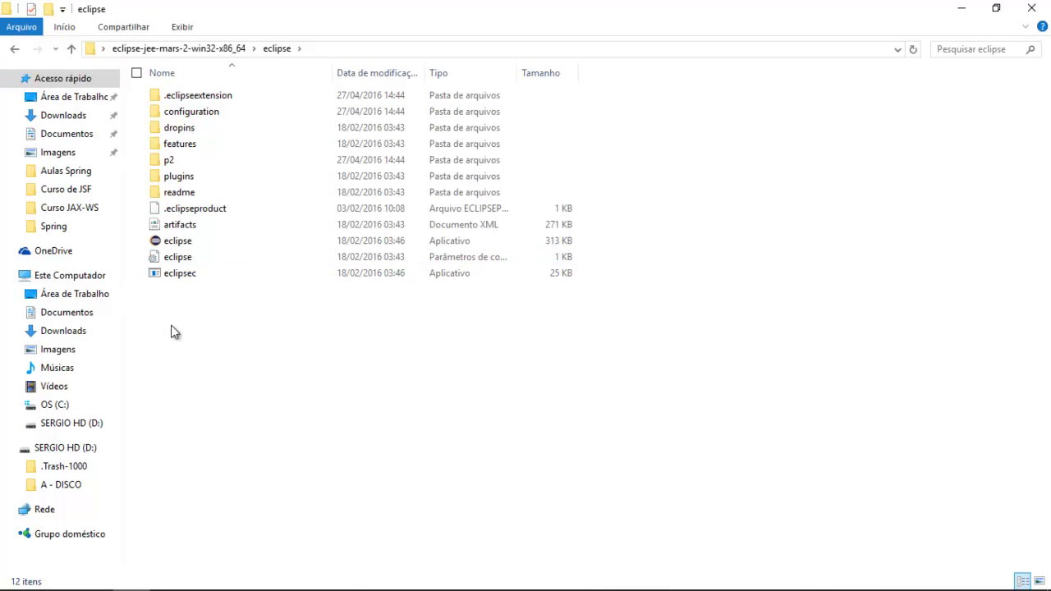
{"action": "double_click", "coordinate": [187, 240]}
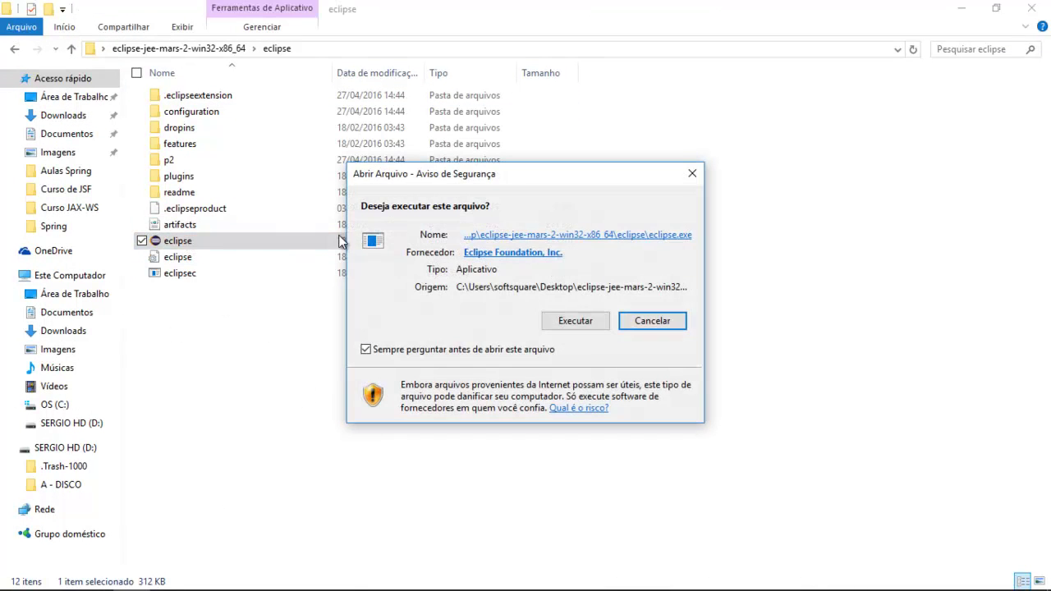
{"action": "left_click", "coordinate": [589, 325]}
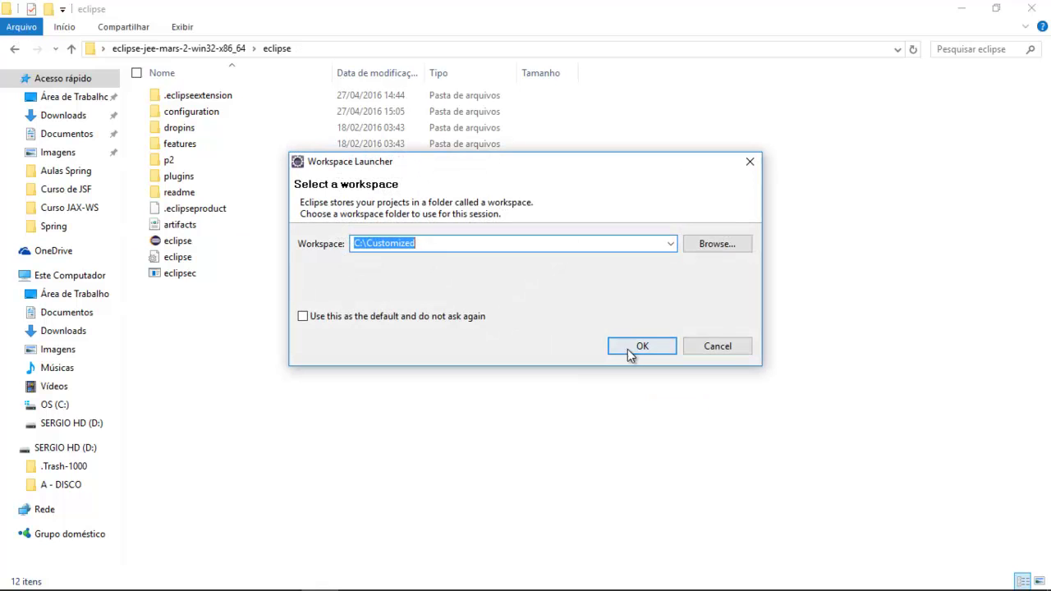
{"action": "left_click", "coordinate": [702, 345]}
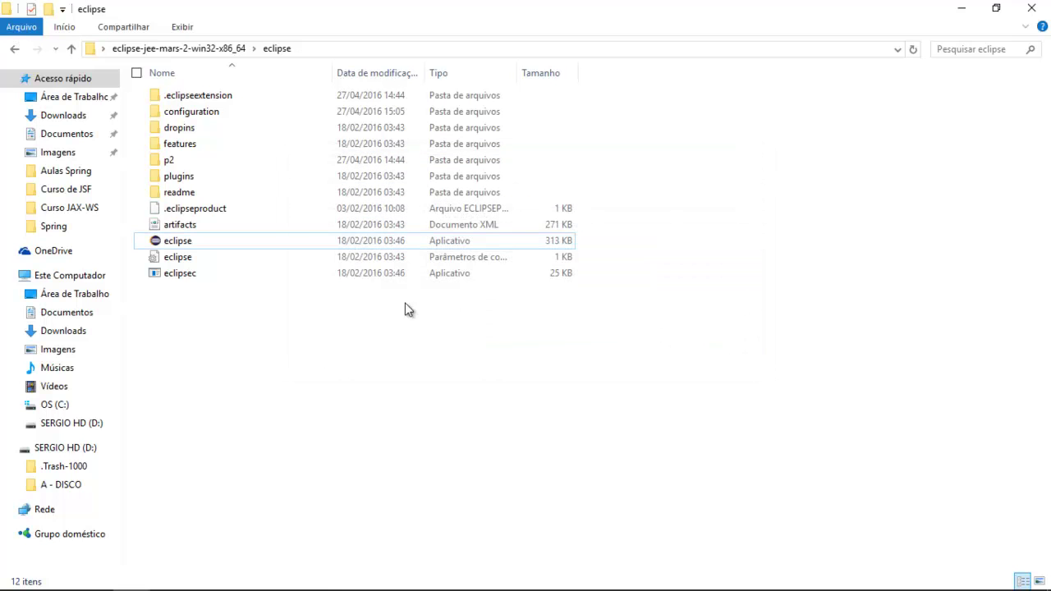
Search the eclipse folder for ".jpg" and look through the listed JPEG images.
{"action": "left_click", "coordinate": [990, 48]}
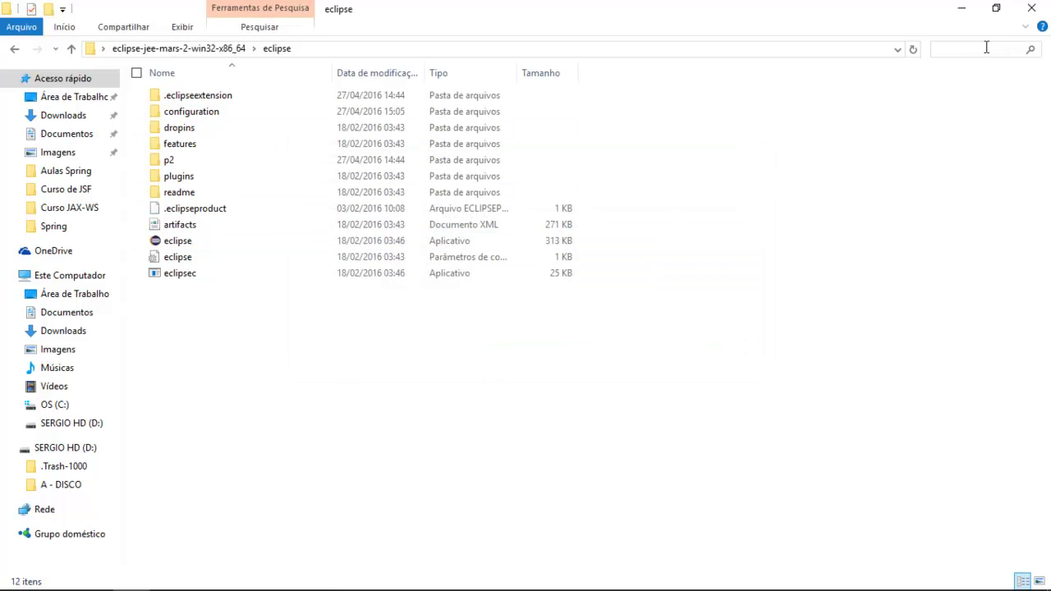
{"action": "type", "text": "."}
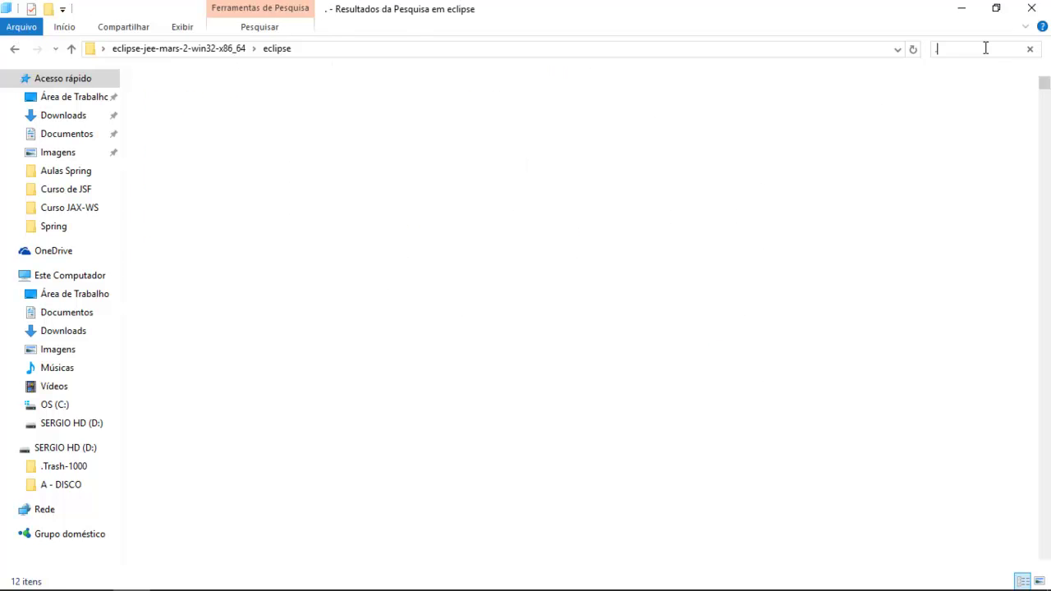
{"action": "type", "text": "j"}
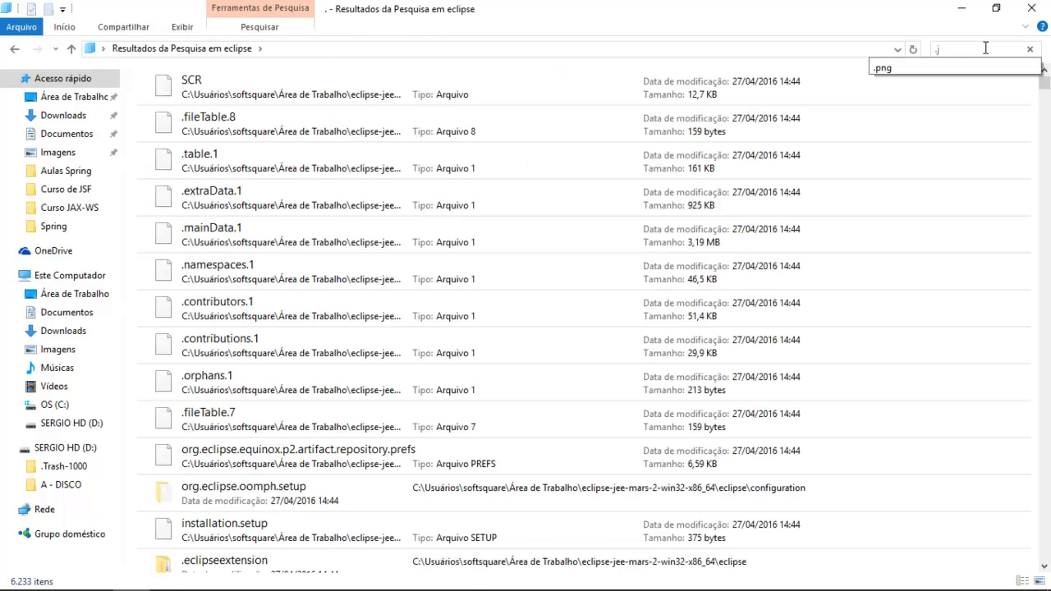
{"action": "type", "text": "pg"}
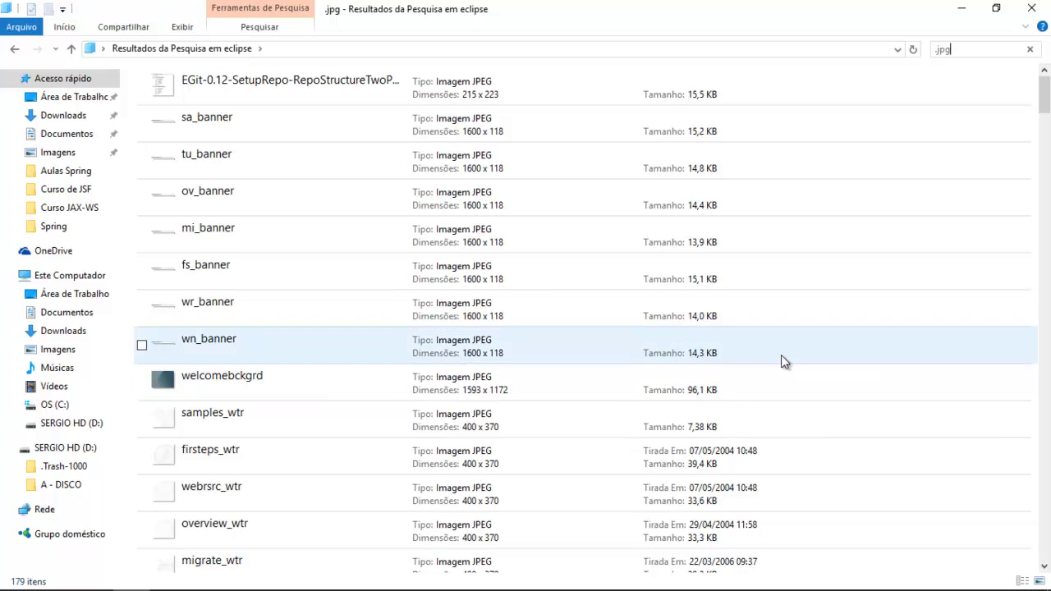
{"action": "left_click_drag", "start_coordinate": [1045, 102], "coordinate": [1048, 136]}
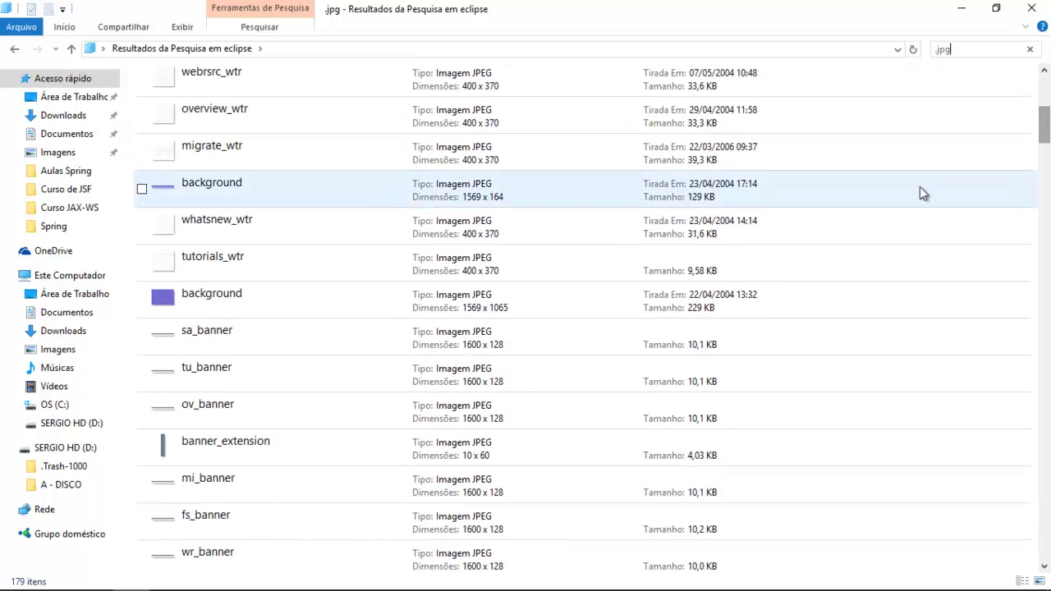
{"action": "left_click_drag", "start_coordinate": [1045, 123], "coordinate": [1045, 82]}
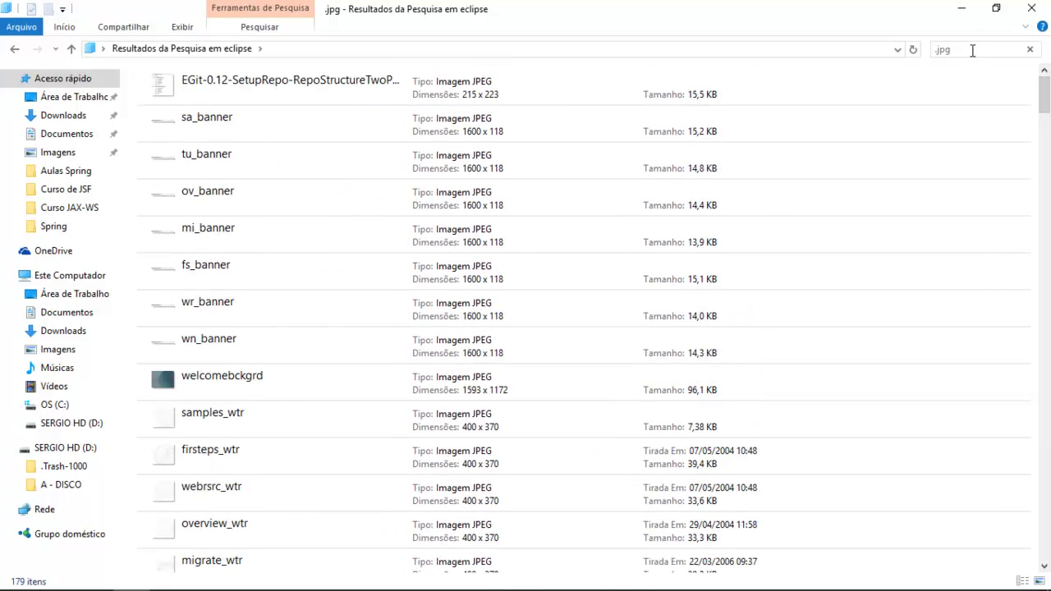
Change the search in the eclipse folder to ".png" and look through the listed PNG images.
{"action": "key", "text": "BackSpace"}
{"action": "key", "text": "BackSpace"}
{"action": "key", "text": "BackSpace"}
{"action": "type", "text": "png"}
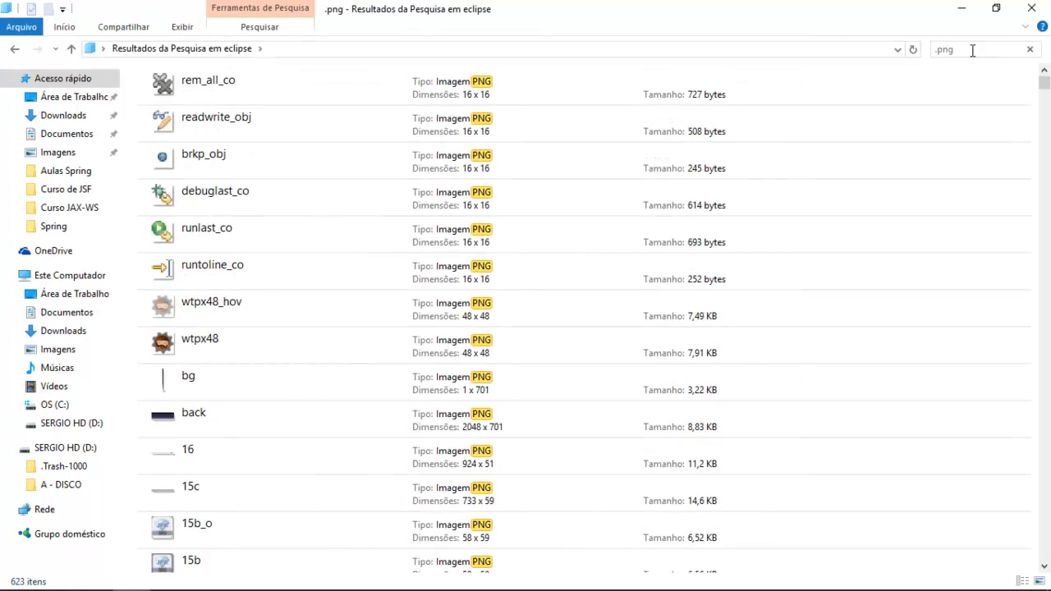
{"action": "left_click_drag", "start_coordinate": [1046, 83], "coordinate": [1046, 309]}
{"action": "left_click_drag", "start_coordinate": [1044, 314], "coordinate": [1046, 535]}
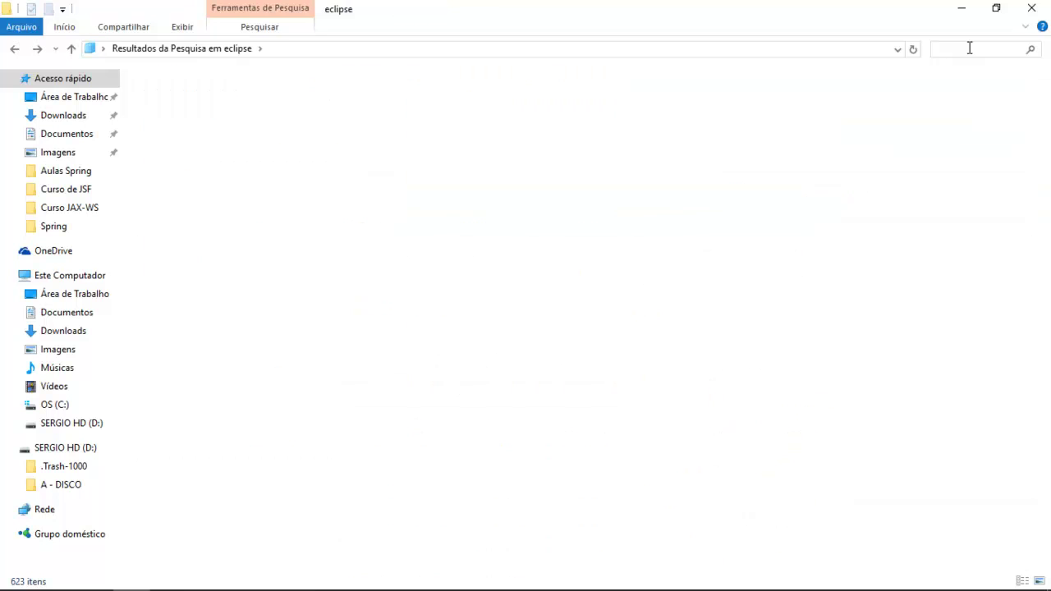
Search the eclipse folder for "mars" and look through the listed files and images.
{"action": "type", "text": "mars"}
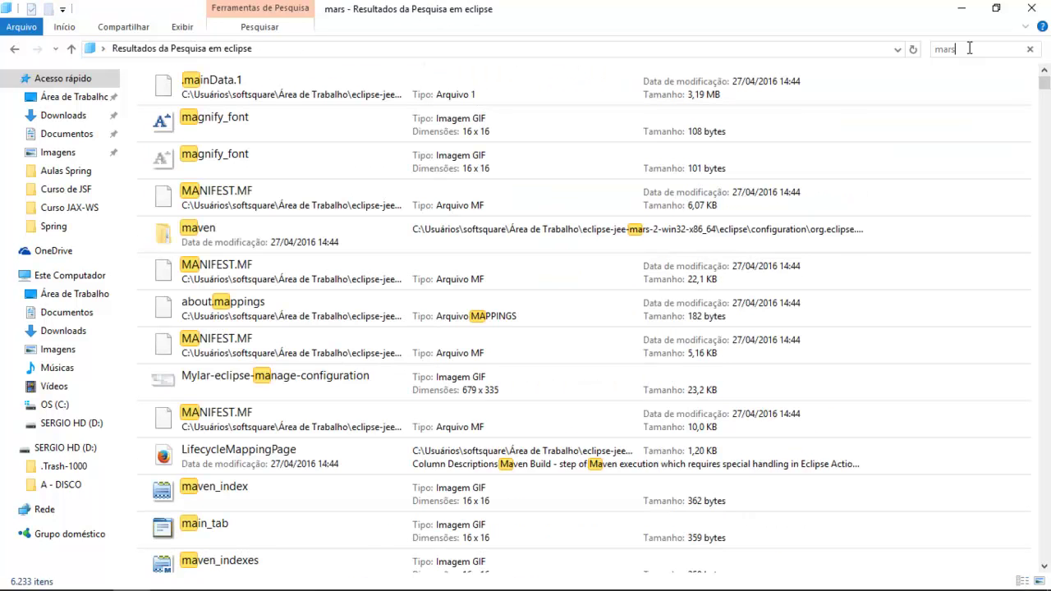
{"action": "left_click_drag", "start_coordinate": [1045, 100], "coordinate": [1045, 94]}
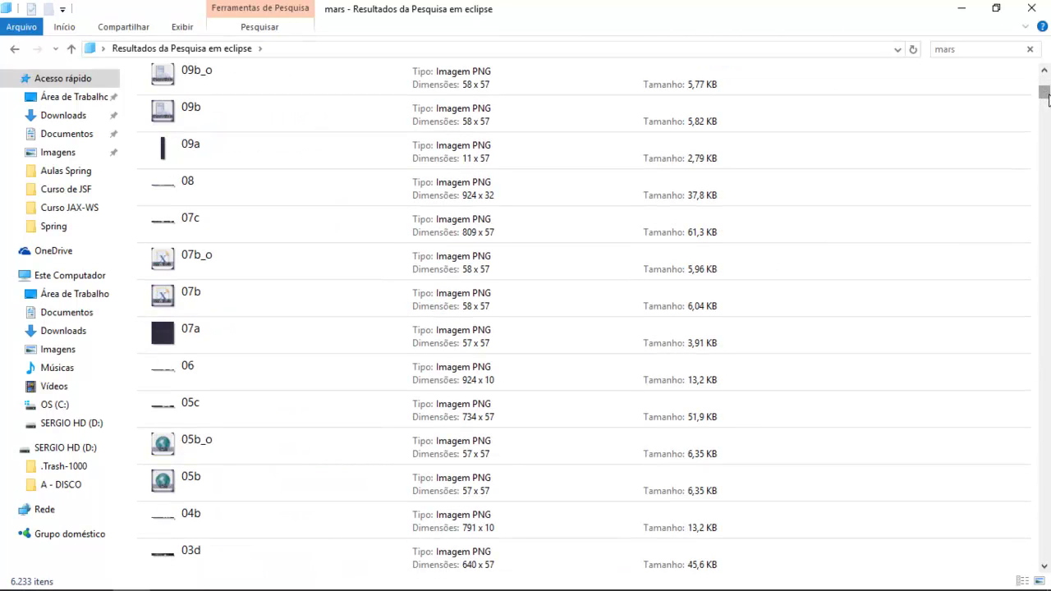
{"action": "mouse_move", "coordinate": [1048, 109]}
{"action": "left_mouse_down"}
{"action": "mouse_move", "coordinate": [1047, 87]}
{"action": "mouse_move", "coordinate": [1046, 97]}
{"action": "left_mouse_up"}
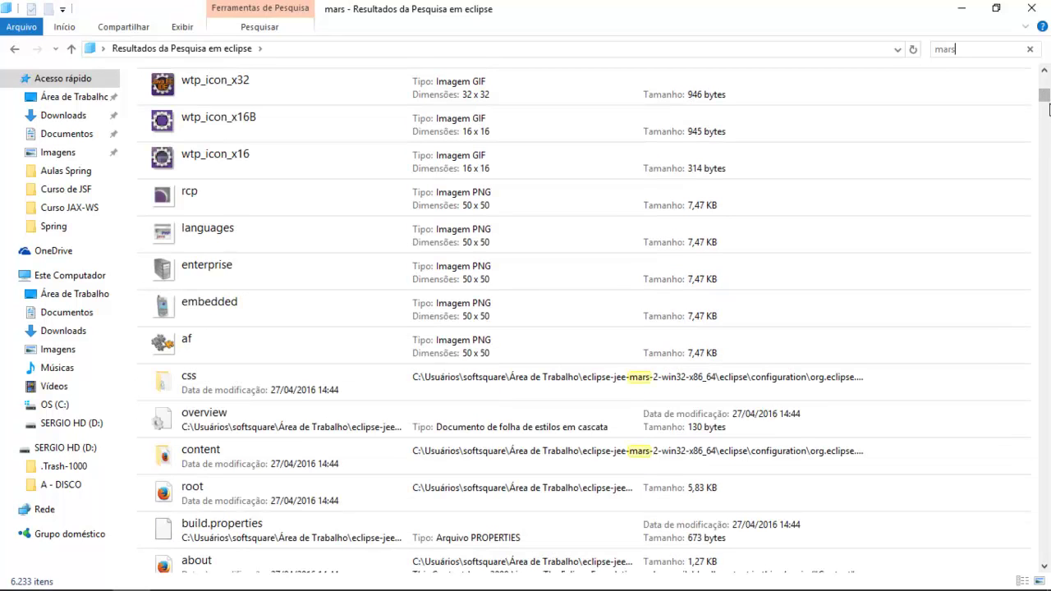
{"action": "scroll", "coordinate": [1040, 113], "scroll_direction": "down", "scroll_amount": 5}
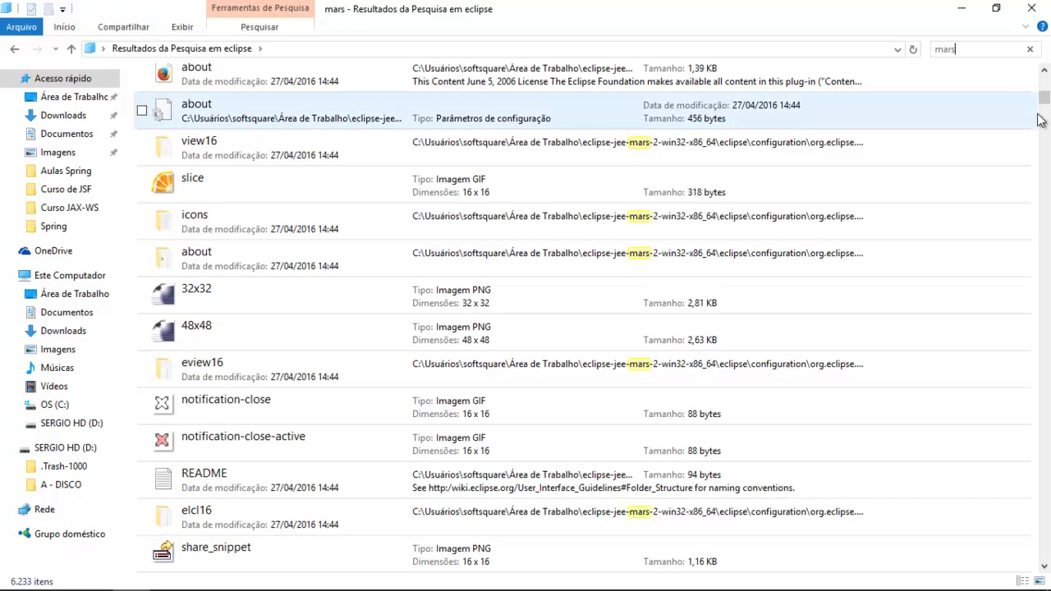
{"action": "scroll", "coordinate": [1040, 121], "scroll_direction": "down", "scroll_amount": 8}
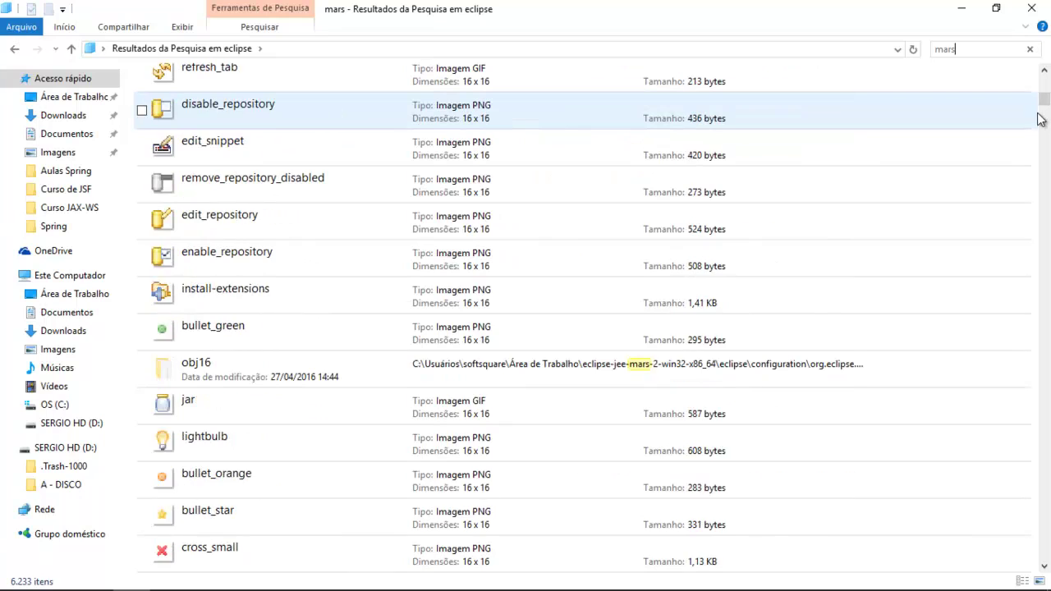
{"action": "scroll", "coordinate": [1039, 121], "scroll_direction": "down", "scroll_amount": 9}
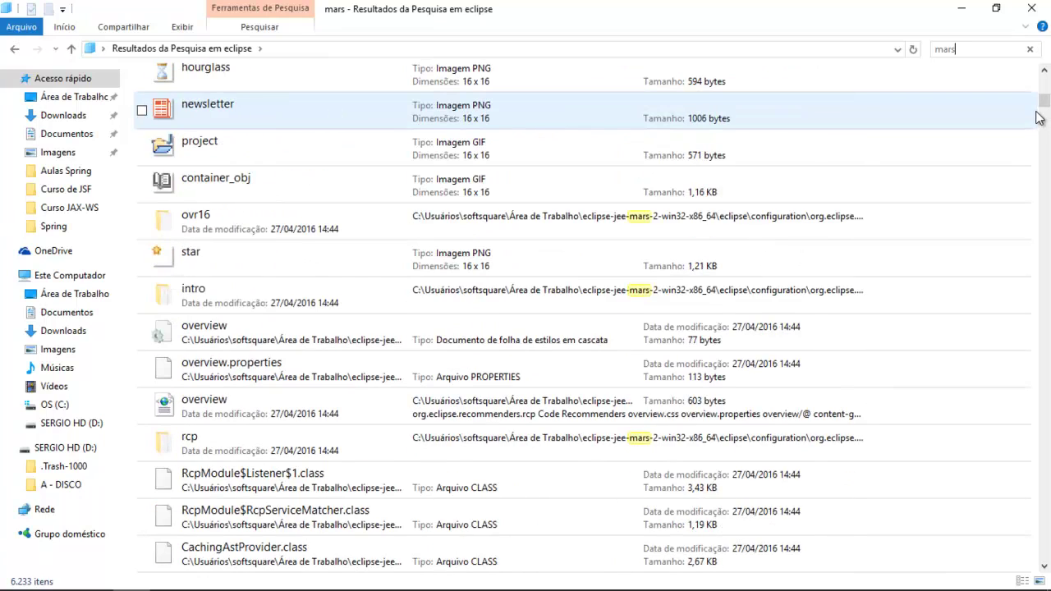
{"action": "scroll", "coordinate": [1037, 117], "scroll_direction": "down", "scroll_amount": 13}
{"action": "scroll", "coordinate": [1036, 117], "scroll_direction": "down", "scroll_amount": 12}
{"action": "scroll", "coordinate": [1039, 118], "scroll_direction": "down", "scroll_amount": 10}
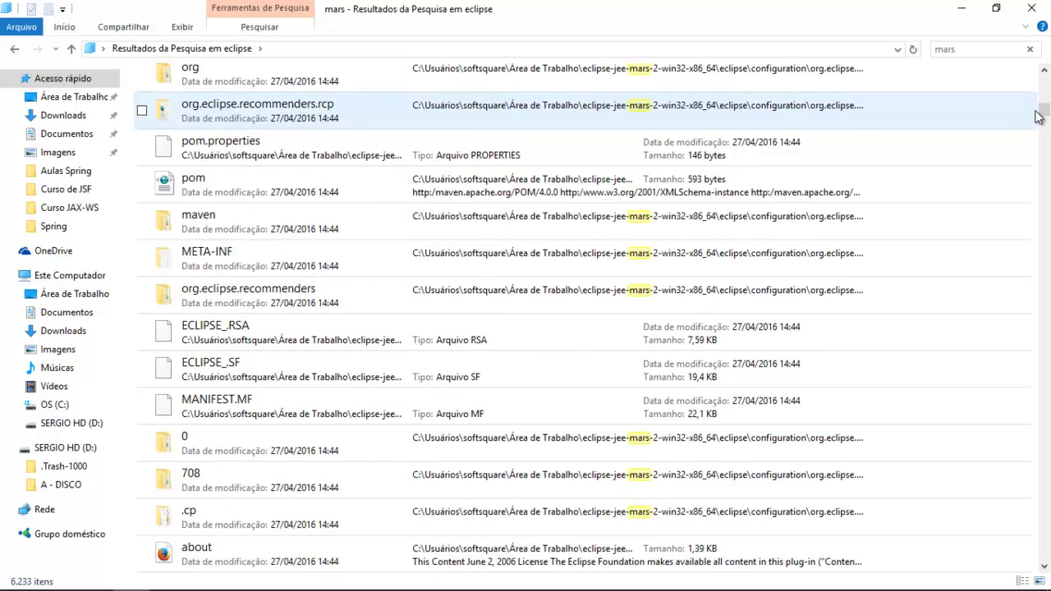
{"action": "scroll", "coordinate": [1036, 117], "scroll_direction": "down", "scroll_amount": 10}
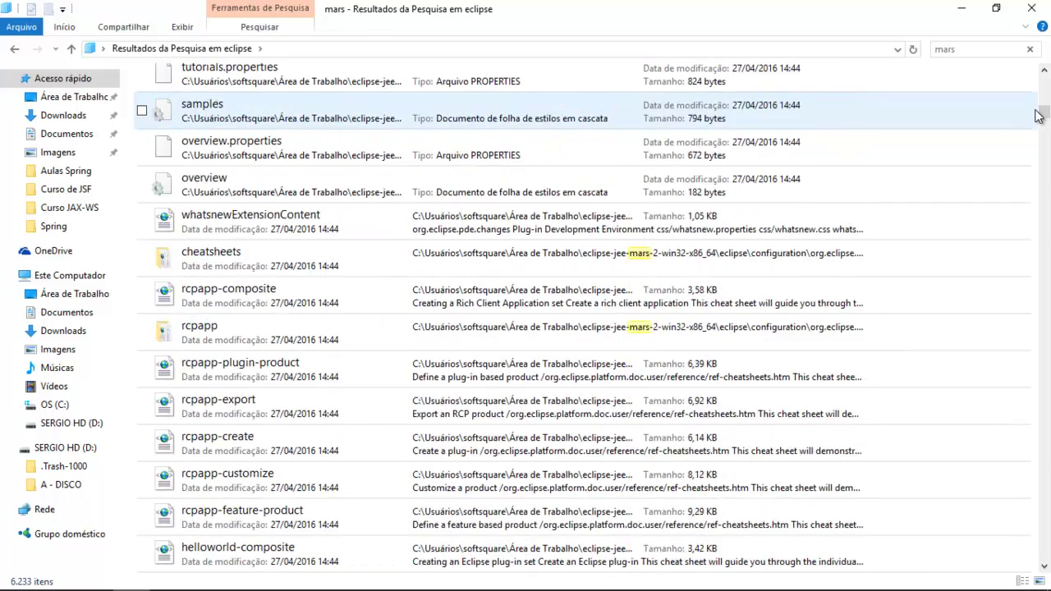
{"action": "scroll", "coordinate": [1036, 118], "scroll_direction": "down", "scroll_amount": 8}
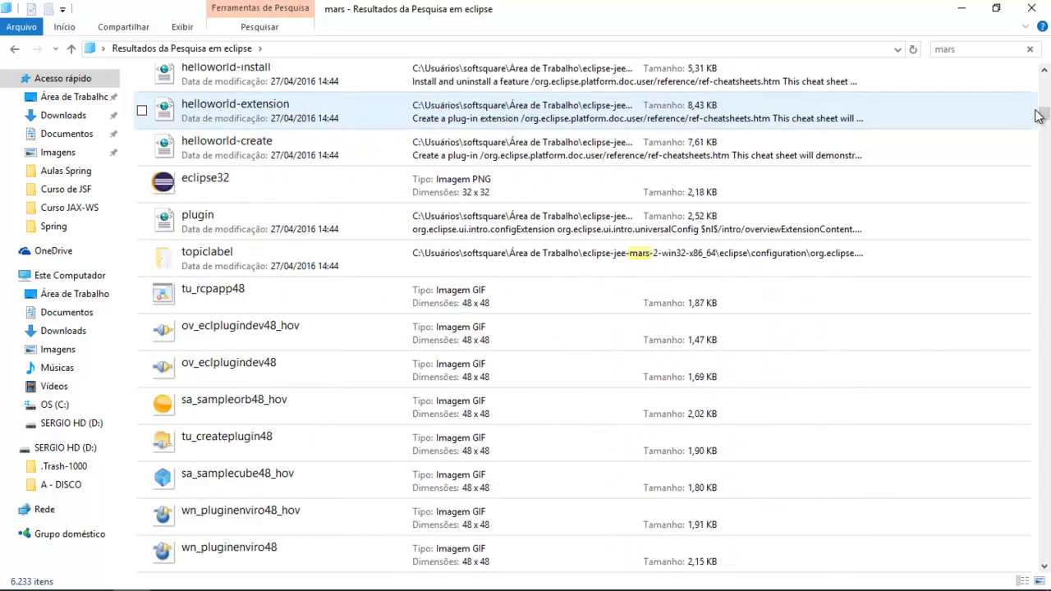
{"action": "scroll", "coordinate": [1039, 118], "scroll_direction": "down", "scroll_amount": 15}
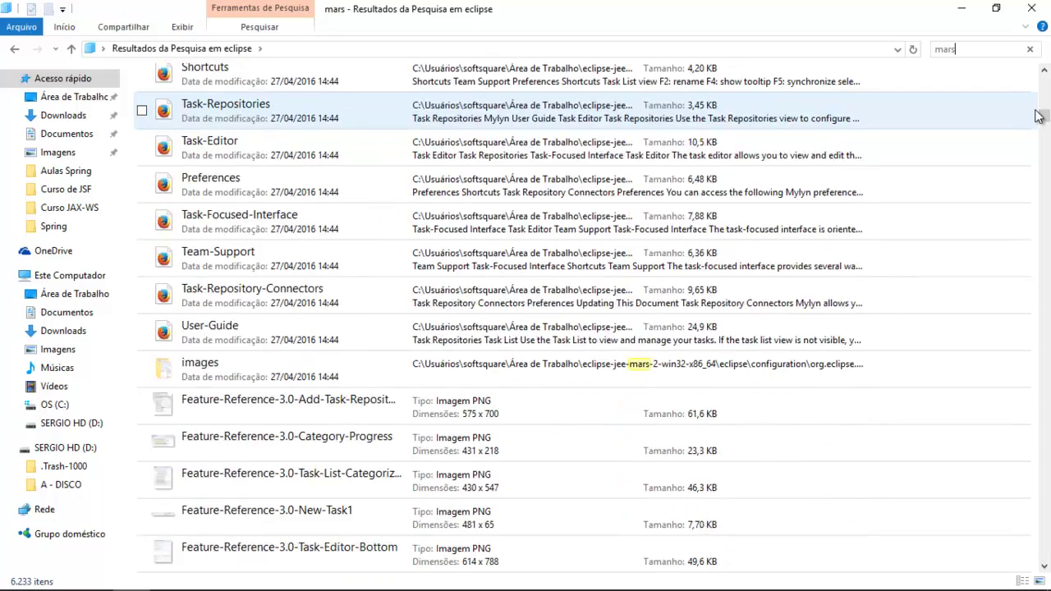
{"action": "scroll", "coordinate": [1039, 117], "scroll_direction": "down", "scroll_amount": 7}
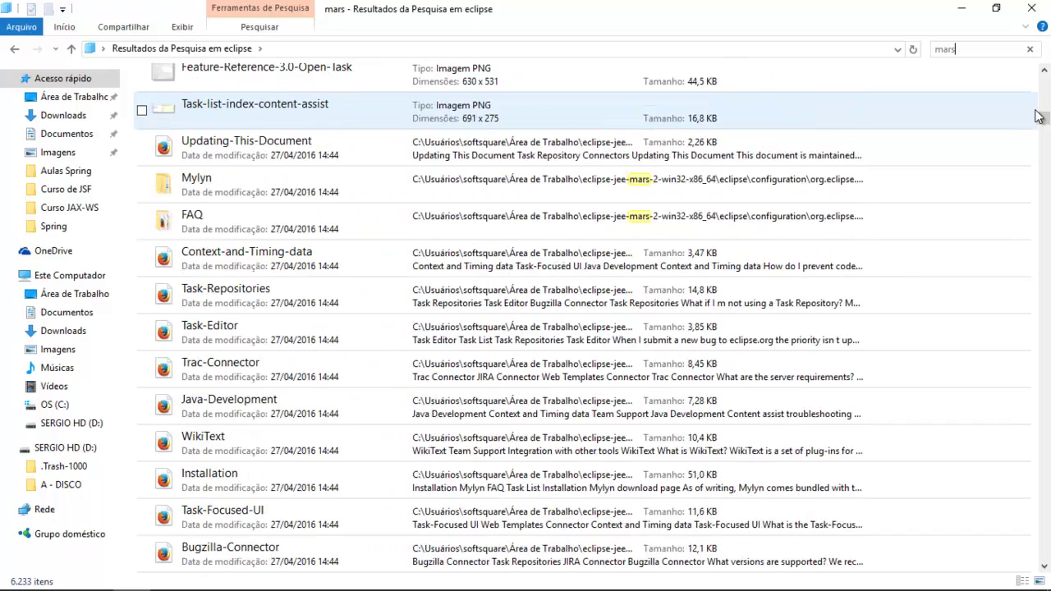
{"action": "scroll", "coordinate": [1036, 115], "scroll_direction": "down", "scroll_amount": 5}
{"action": "scroll", "coordinate": [1036, 115], "scroll_direction": "down", "scroll_amount": 10}
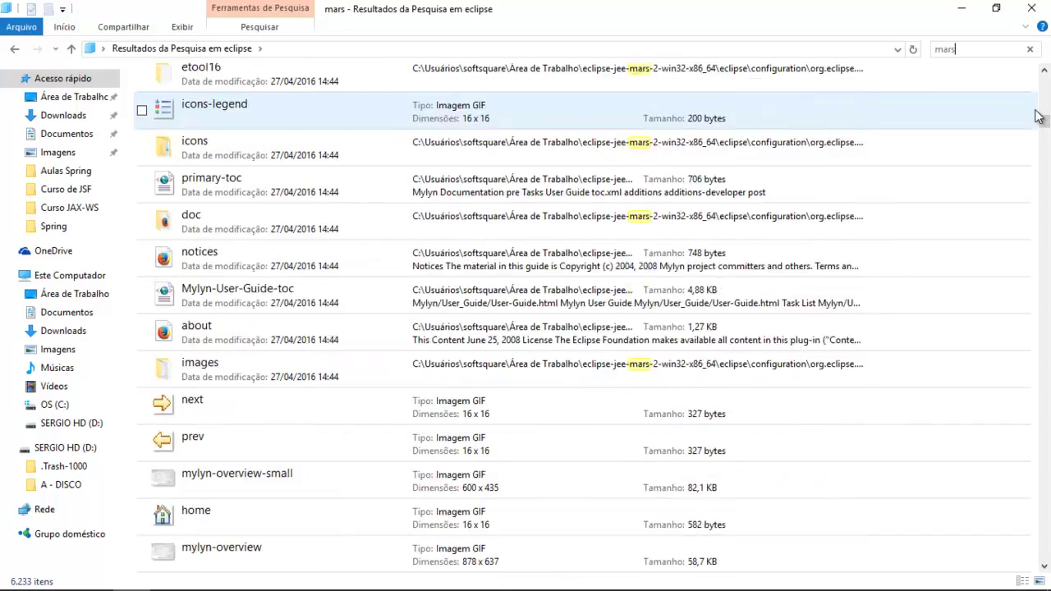
{"action": "scroll", "coordinate": [1037, 115], "scroll_direction": "down", "scroll_amount": 12}
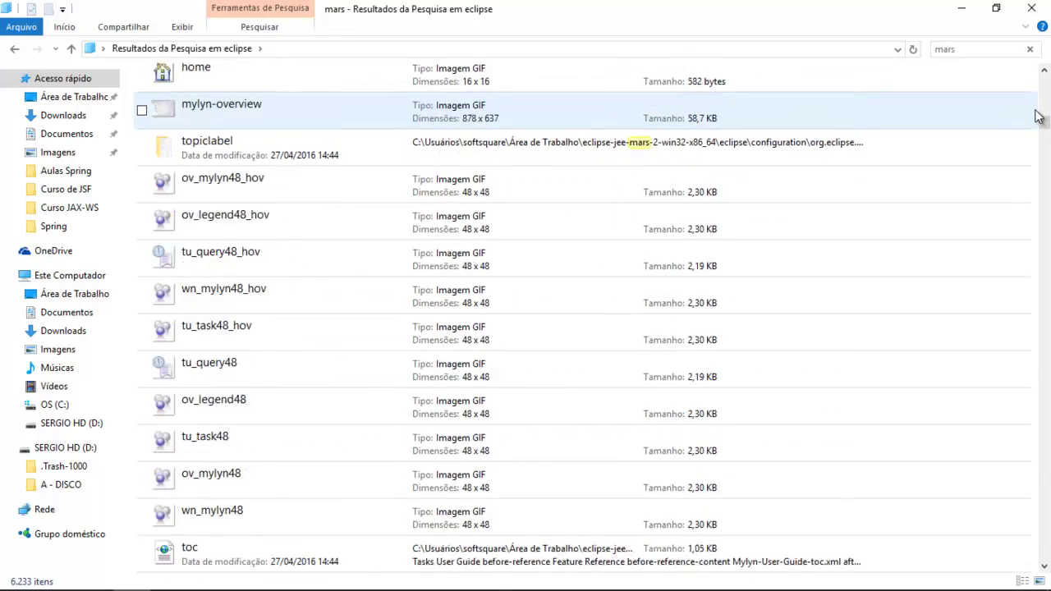
{"action": "scroll", "coordinate": [1037, 115], "scroll_direction": "down", "scroll_amount": 3}
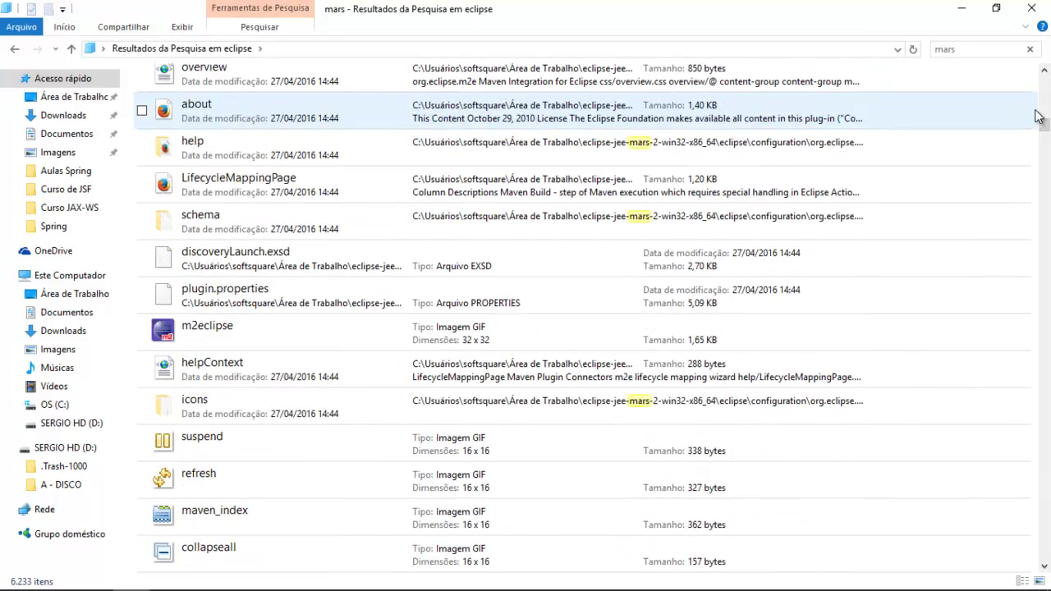
{"action": "scroll", "coordinate": [1036, 115], "scroll_direction": "down", "scroll_amount": 10}
{"action": "scroll", "coordinate": [1037, 115], "scroll_direction": "down", "scroll_amount": 15}
{"action": "scroll", "coordinate": [1036, 115], "scroll_direction": "down", "scroll_amount": 15}
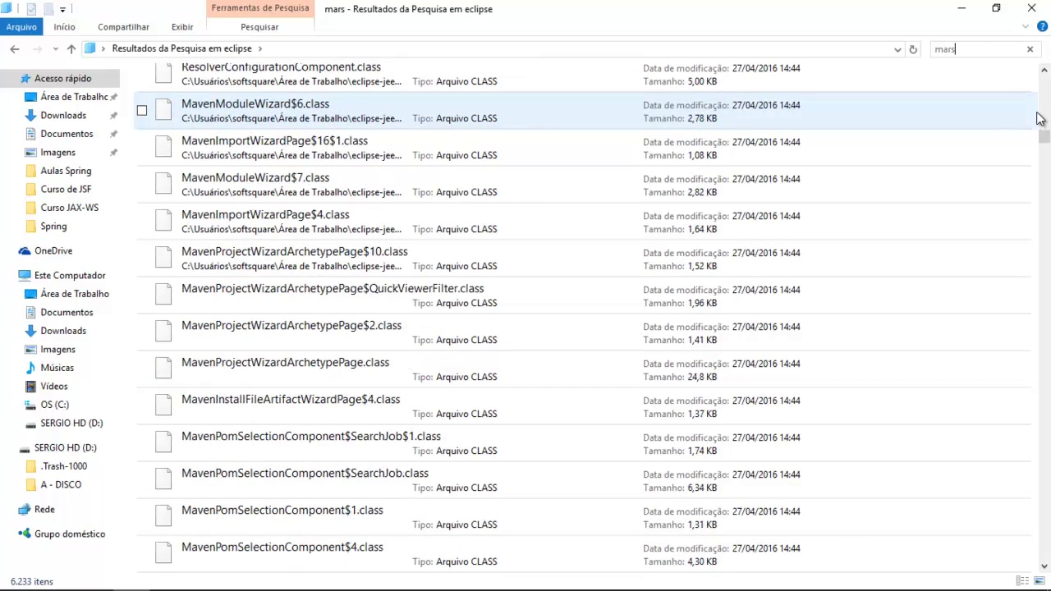
{"action": "scroll", "coordinate": [1037, 115], "scroll_direction": "down", "scroll_amount": 10}
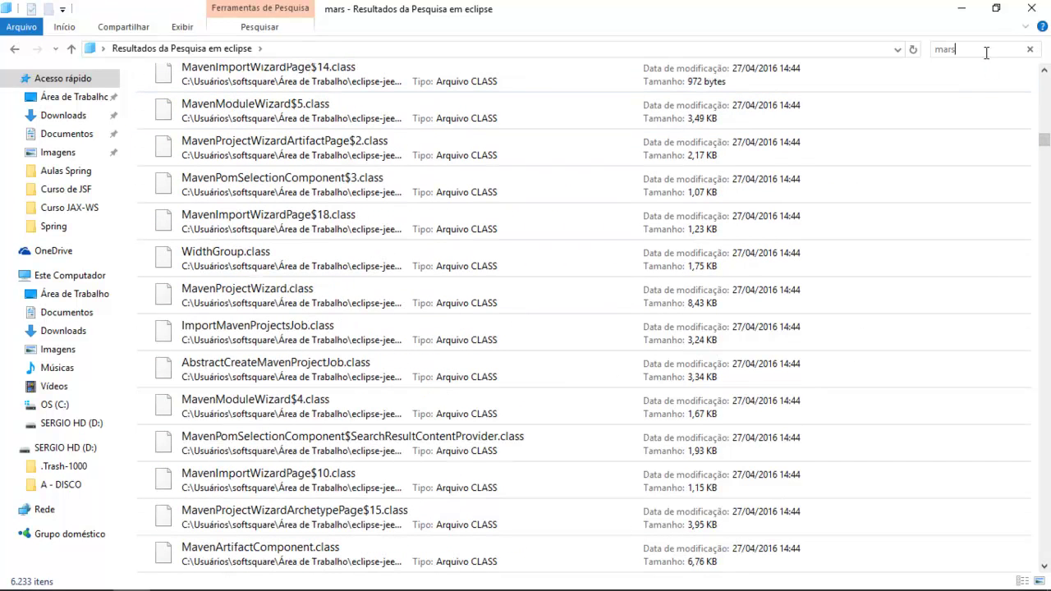
Change the search in the eclipse folder to "back", then view the 2048 x 701 back PNG image and close it.
{"action": "key", "text": "BackSpace"}
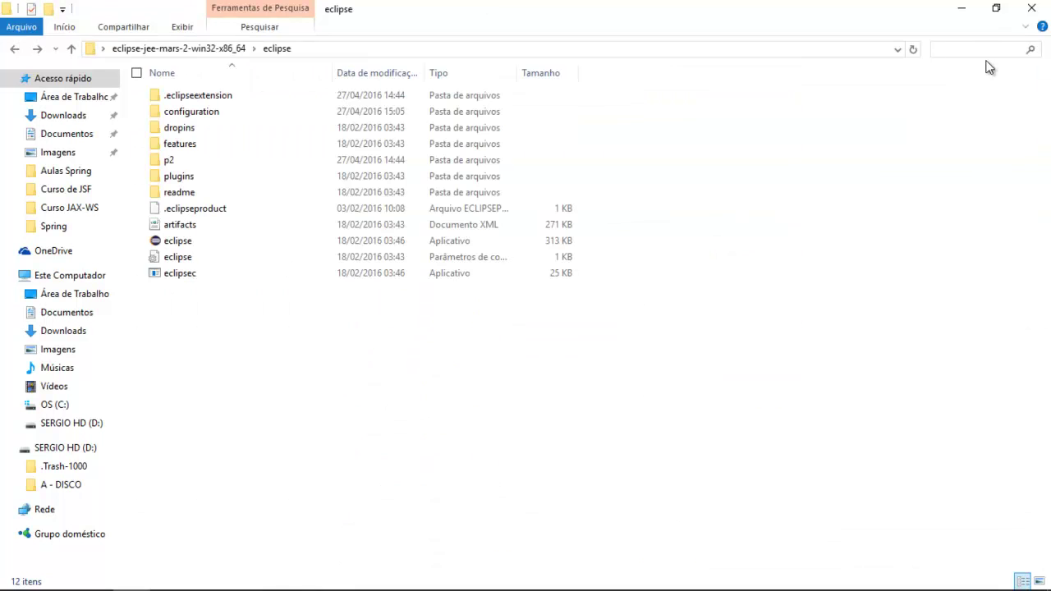
{"action": "type", "text": "back"}
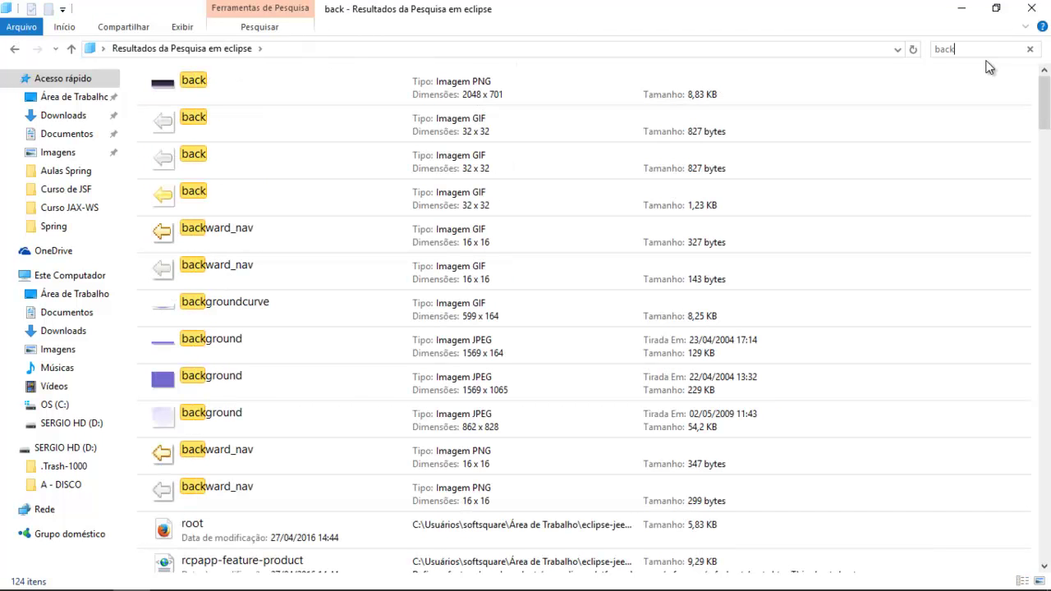
{"action": "double_click", "coordinate": [170, 78]}
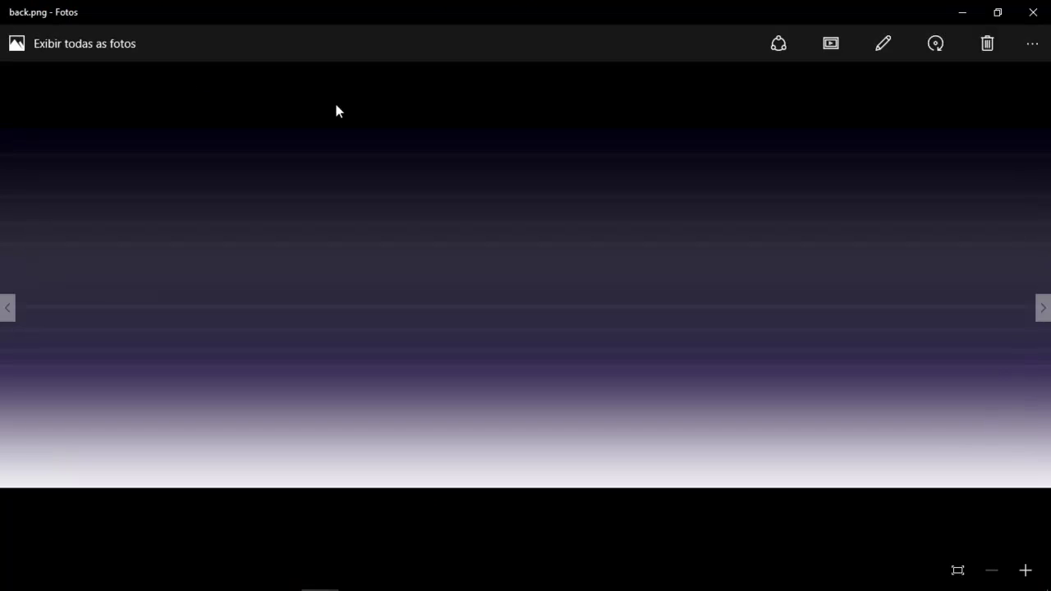
{"action": "left_click", "coordinate": [1029, 13]}
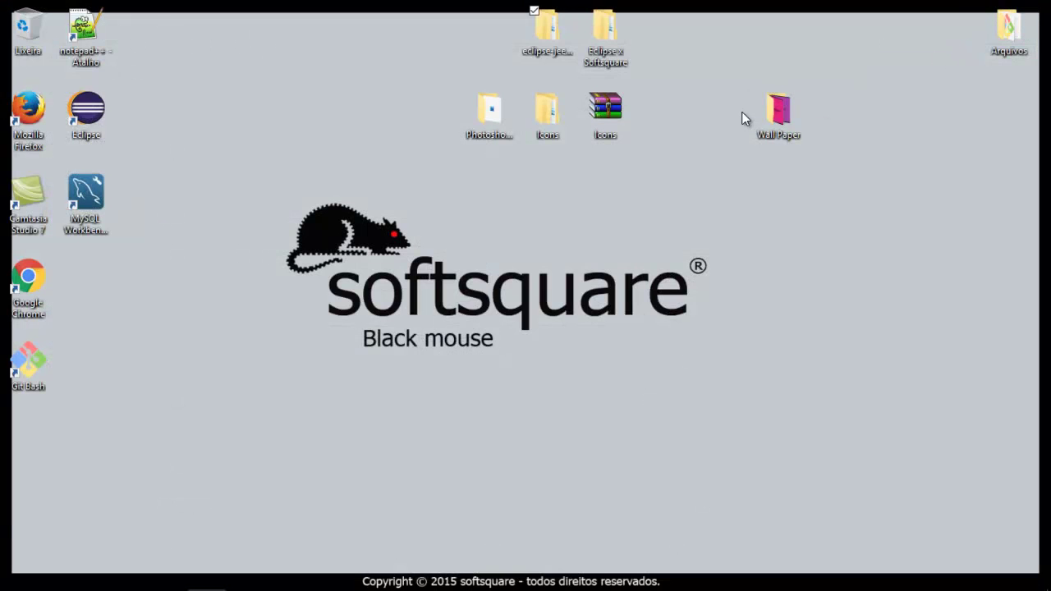
Reopen the eclipse folder inside eclipse-jee-mars-2-win32-x86_64 and search it for "background".
{"action": "double_click", "coordinate": [547, 30]}
{"action": "double_click", "coordinate": [192, 104]}
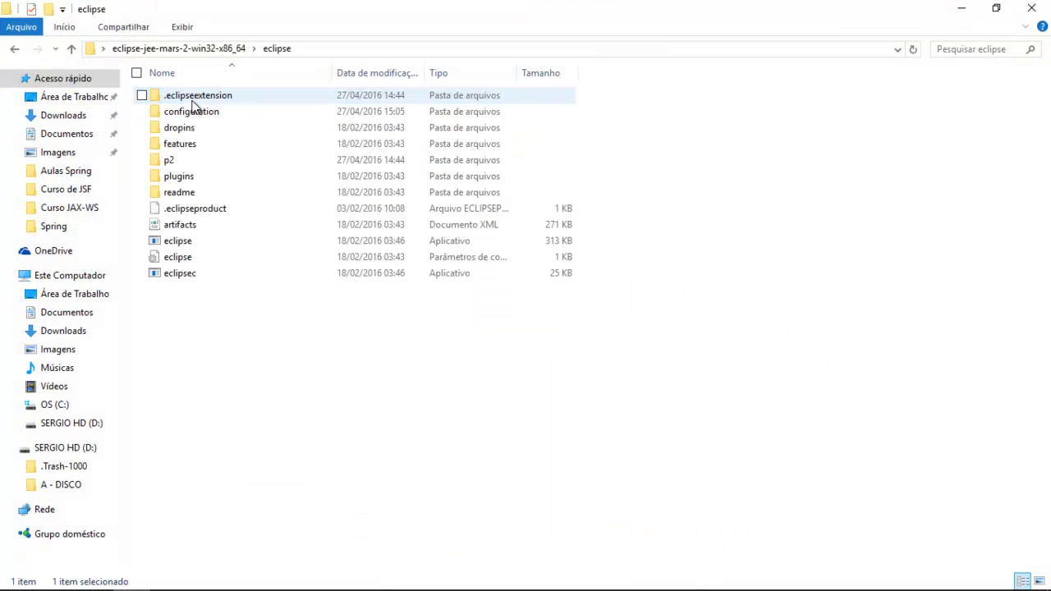
{"action": "left_click", "coordinate": [961, 51]}
{"action": "type", "text": "backg"}
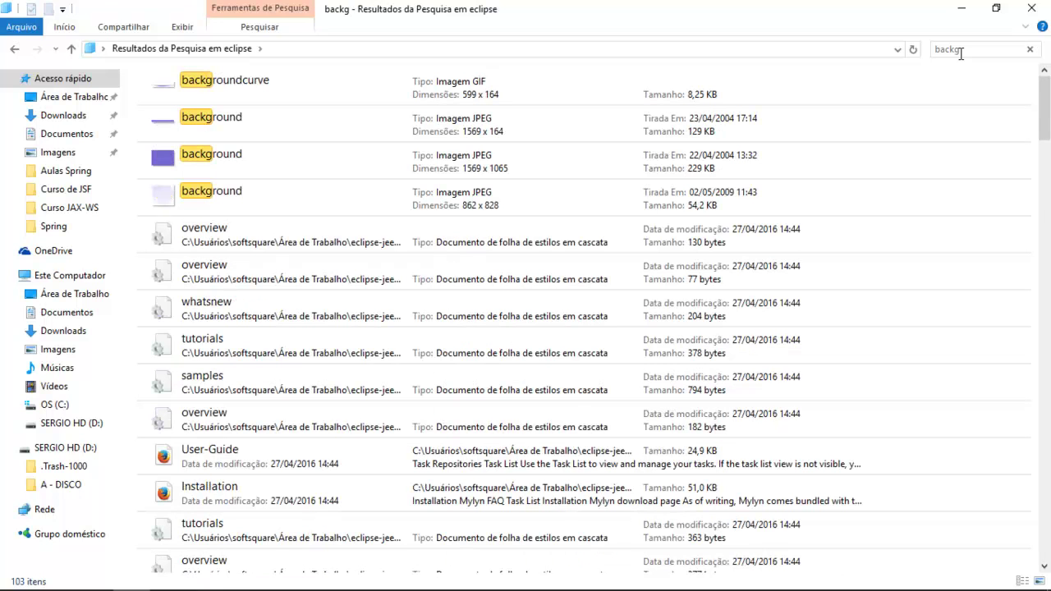
{"action": "type", "text": "rou"}
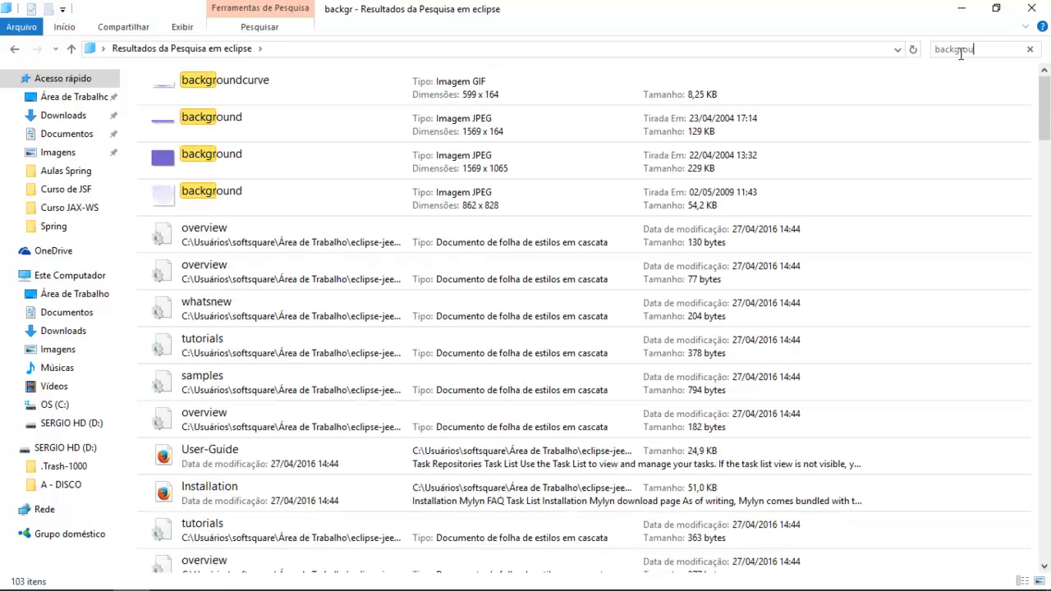
{"action": "type", "text": "nd"}
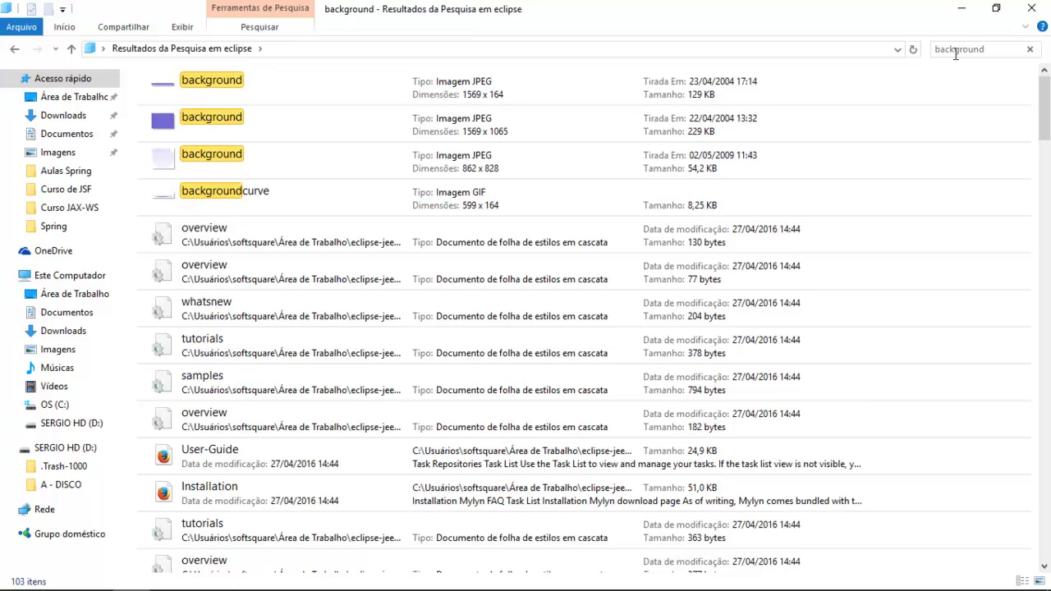
{"action": "mouse_move", "coordinate": [1047, 120]}
{"action": "left_mouse_down"}
{"action": "mouse_move", "coordinate": [1044, 542]}
{"action": "mouse_move", "coordinate": [1046, 114]}
{"action": "left_mouse_up"}
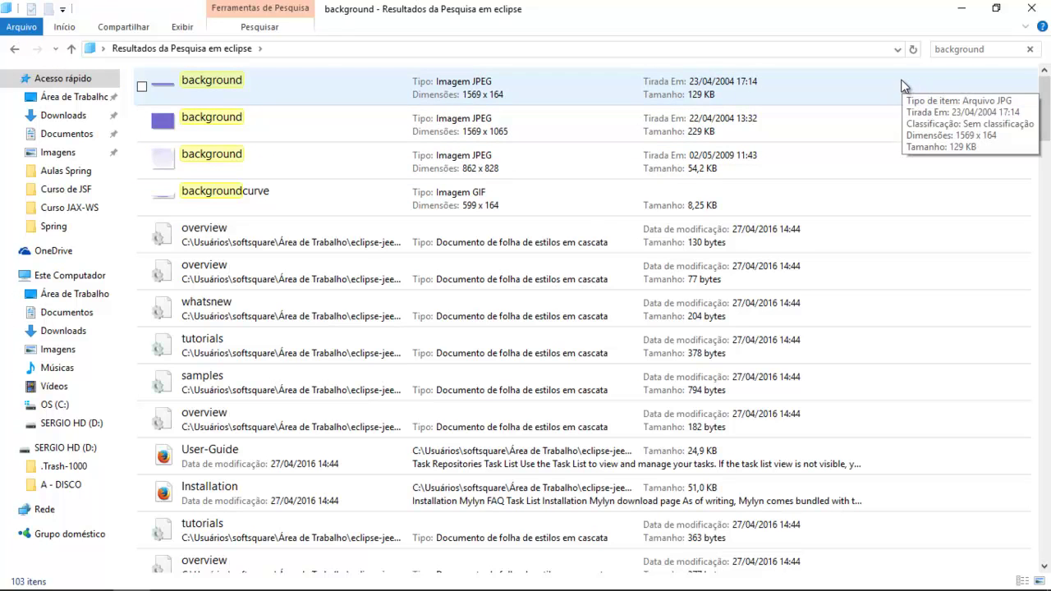
Shorten the search in the eclipse folder to "b".
{"action": "key", "text": "BackSpace"}
{"action": "key", "text": "BackSpace"}
{"action": "key", "text": "BackSpace"}
{"action": "key", "text": "BackSpace"}
{"action": "key", "text": "BackSpace"}
{"action": "key", "text": "BackSpace"}
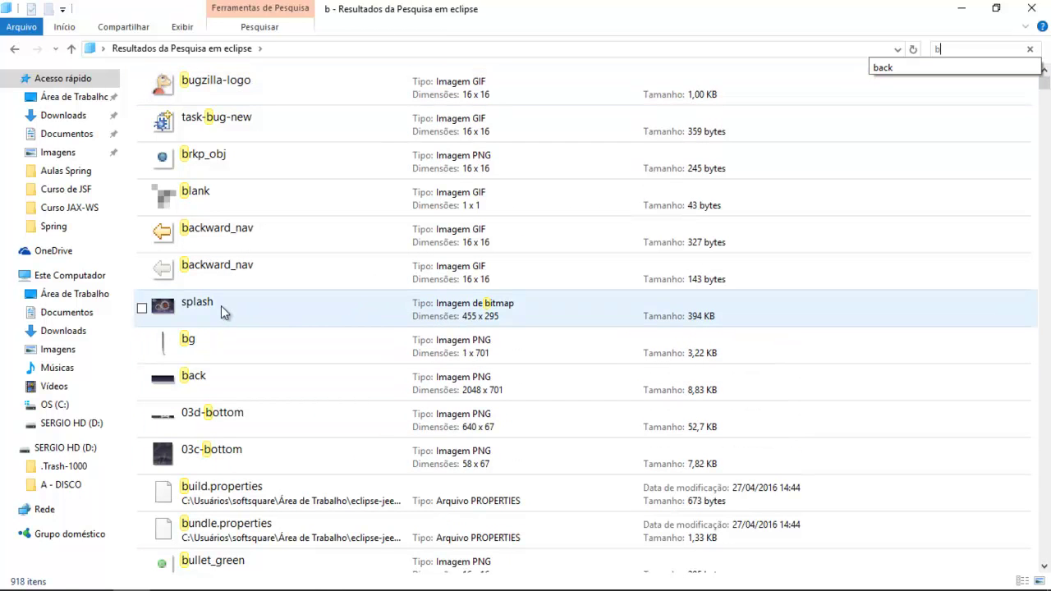
View the splash bitmap image in Fotos, close it and minimize the search results window.
{"action": "double_click", "coordinate": [221, 305]}
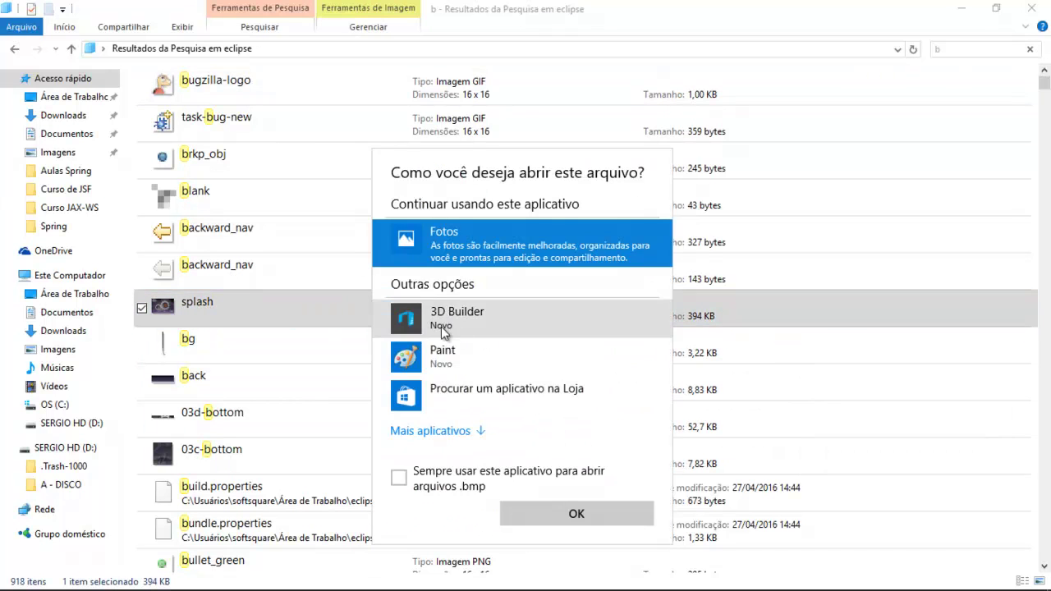
{"action": "left_click", "coordinate": [550, 516]}
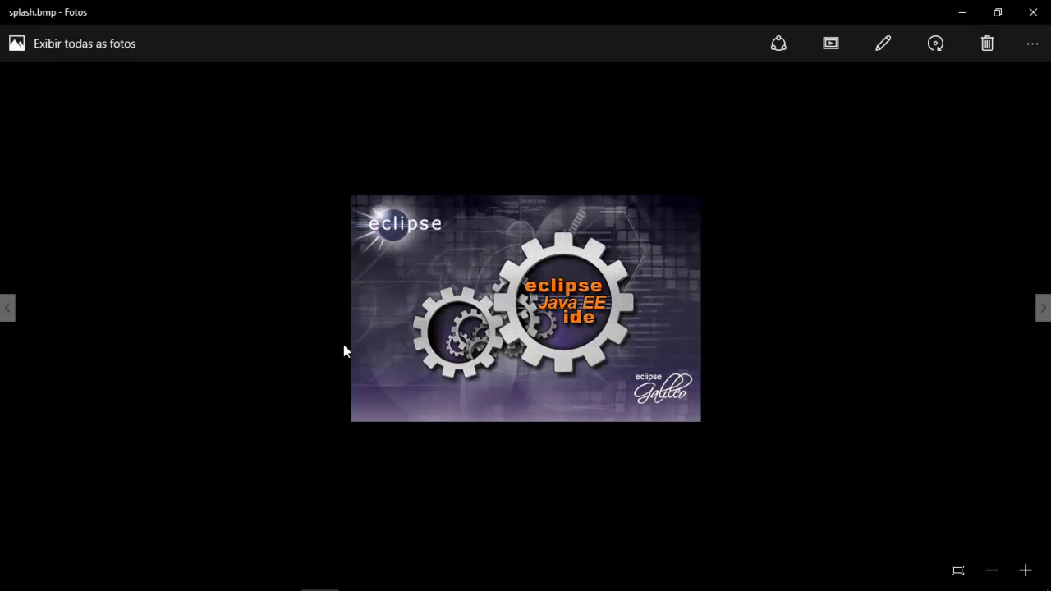
{"action": "left_click", "coordinate": [1033, 12]}
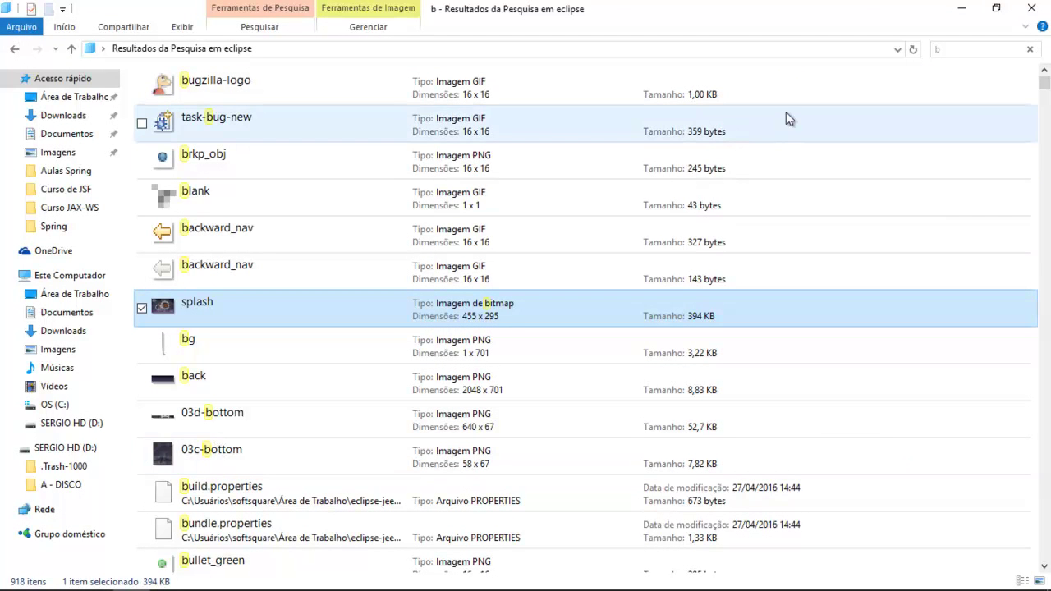
{"action": "left_click", "coordinate": [997, 9]}
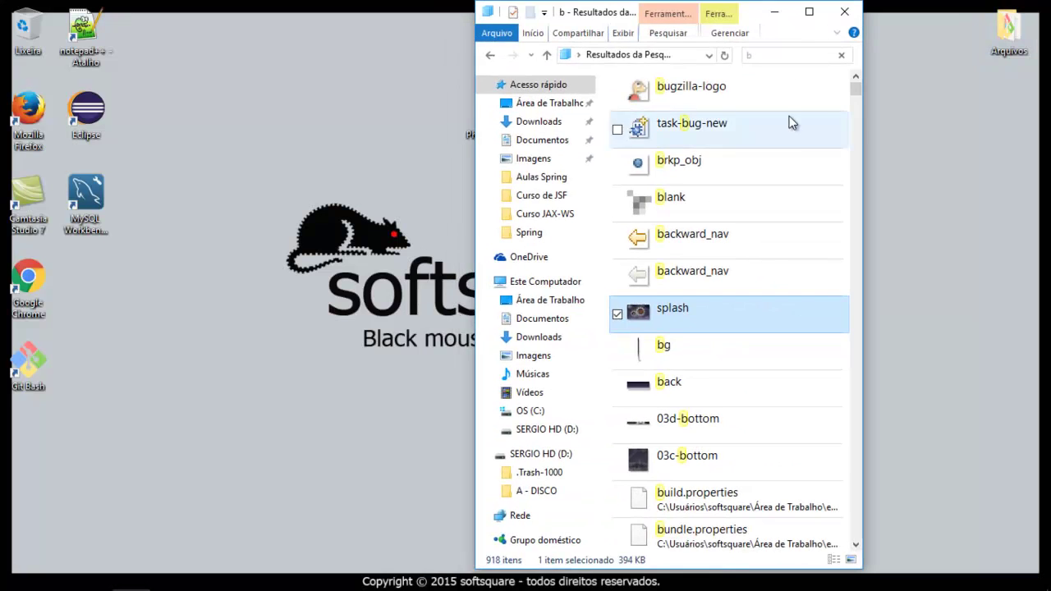
{"action": "left_click", "coordinate": [768, 4]}
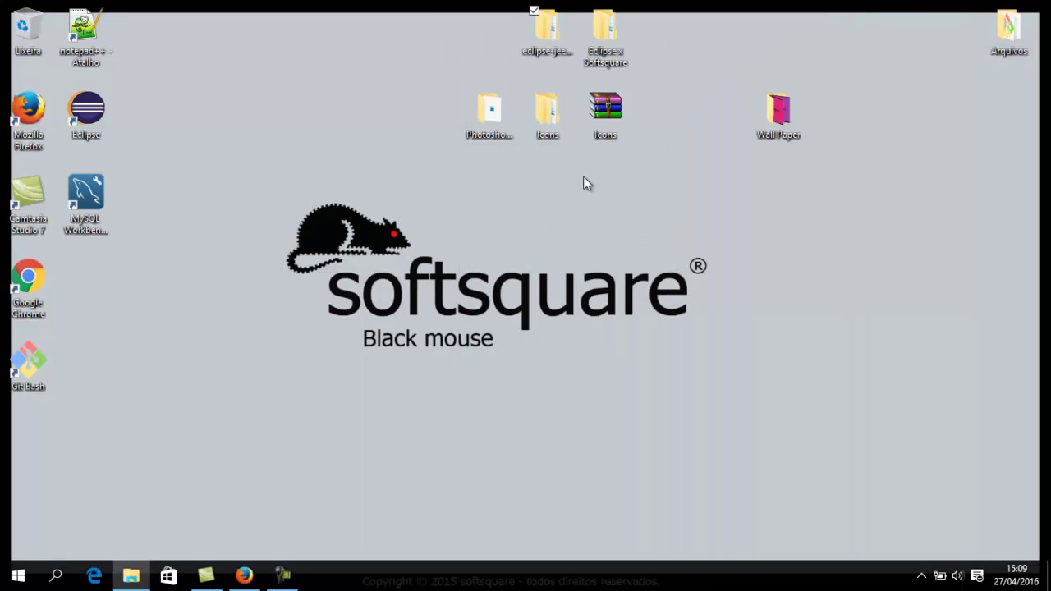
Reopen the eclipse folder, run the eclipse application past the security warning and minimize the folder window.
{"action": "double_click", "coordinate": [536, 30]}
{"action": "double_click", "coordinate": [206, 95]}
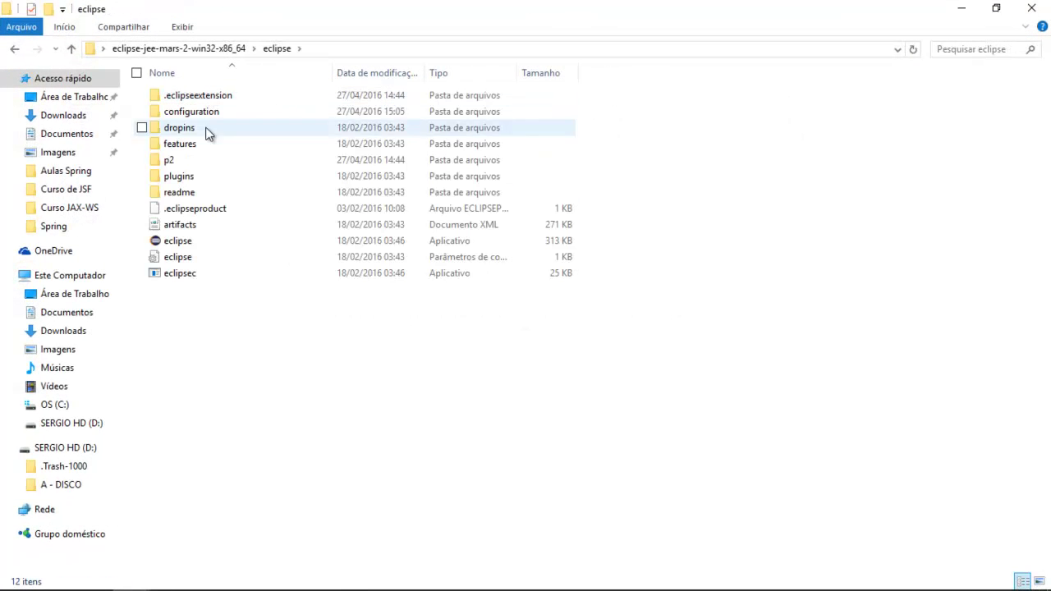
{"action": "double_click", "coordinate": [197, 242]}
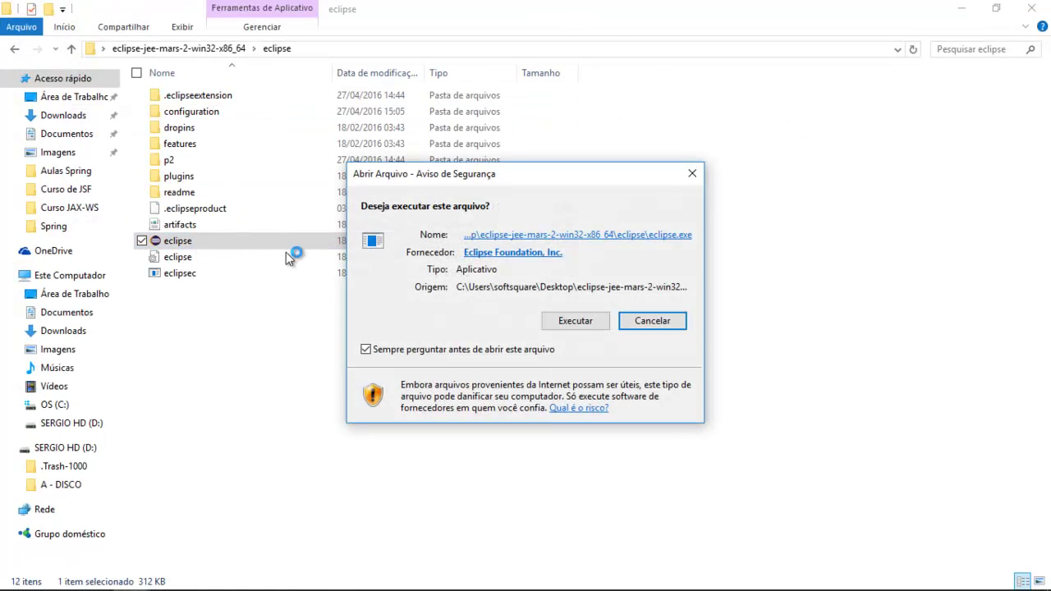
{"action": "left_click", "coordinate": [597, 326]}
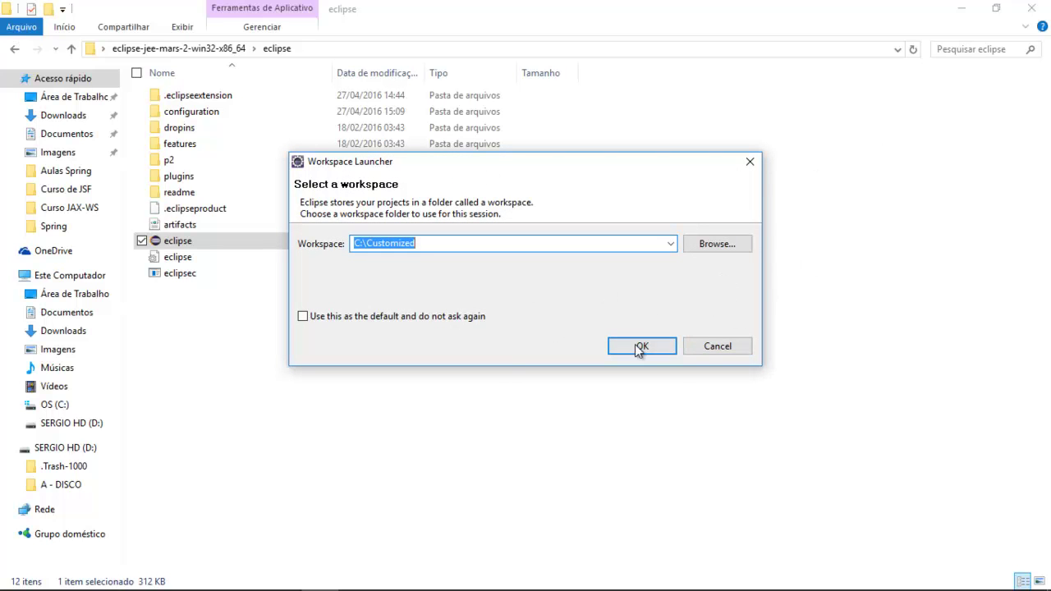
{"action": "left_click", "coordinate": [961, 8]}
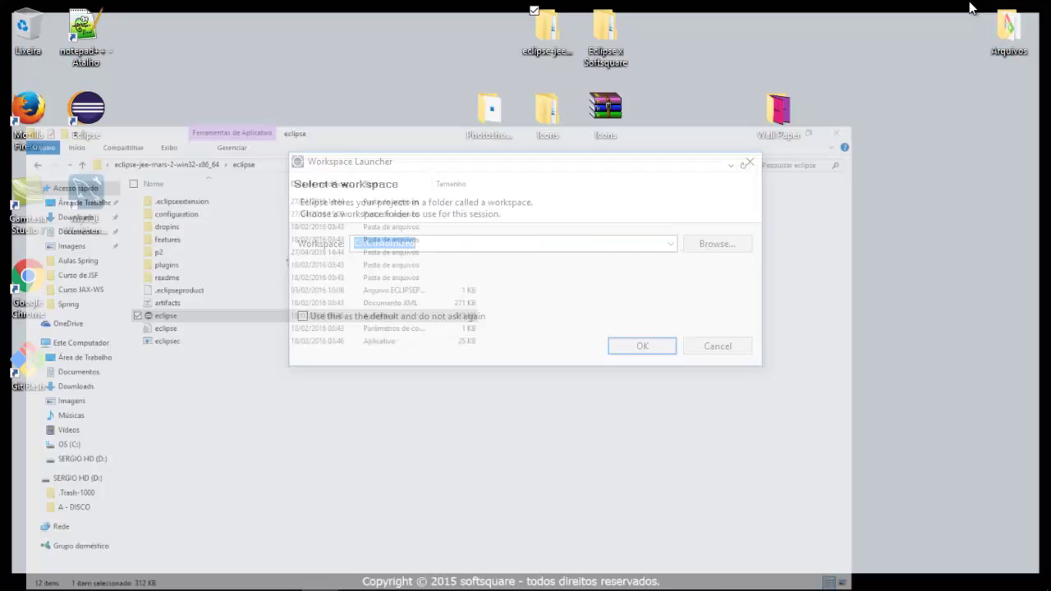
Cancel the Eclipse workspace selection, run PhotoshopPortable past the security warning and minimize its folder window.
{"action": "left_click", "coordinate": [717, 349]}
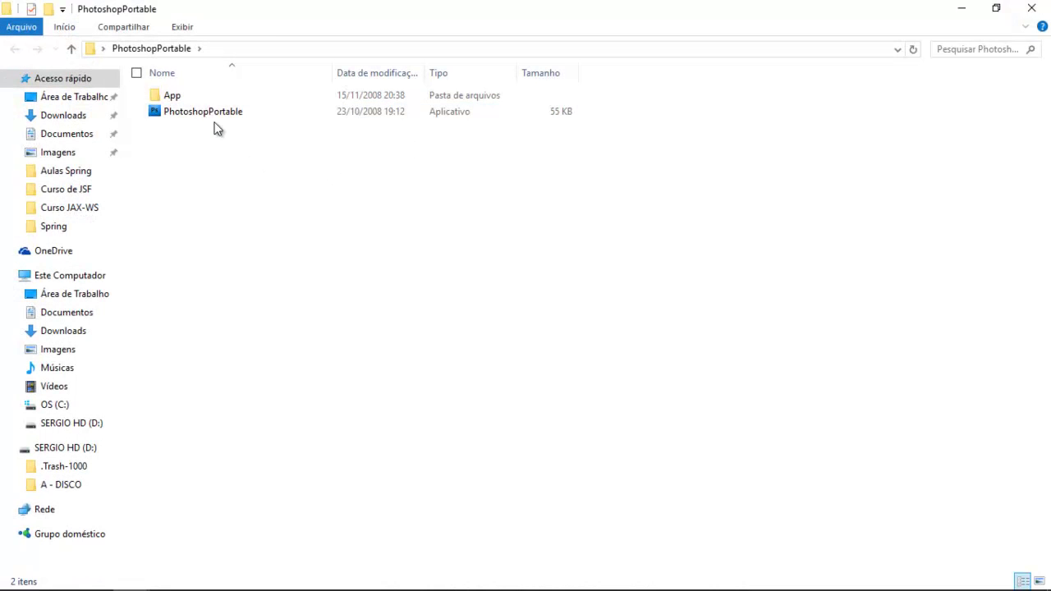
{"action": "double_click", "coordinate": [213, 114]}
{"action": "left_click", "coordinate": [574, 320]}
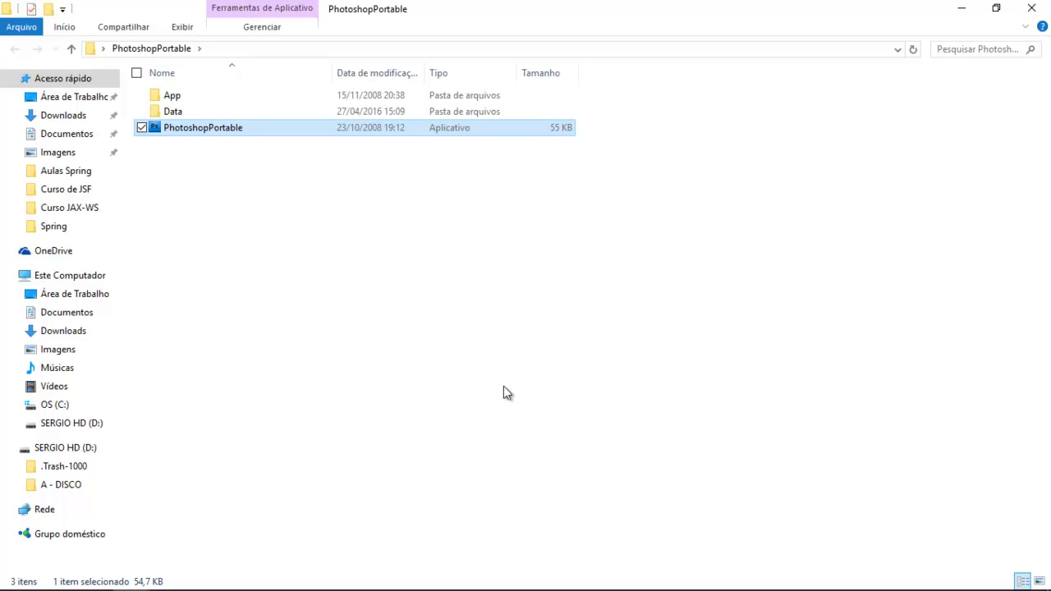
{"action": "left_click", "coordinate": [960, 9]}
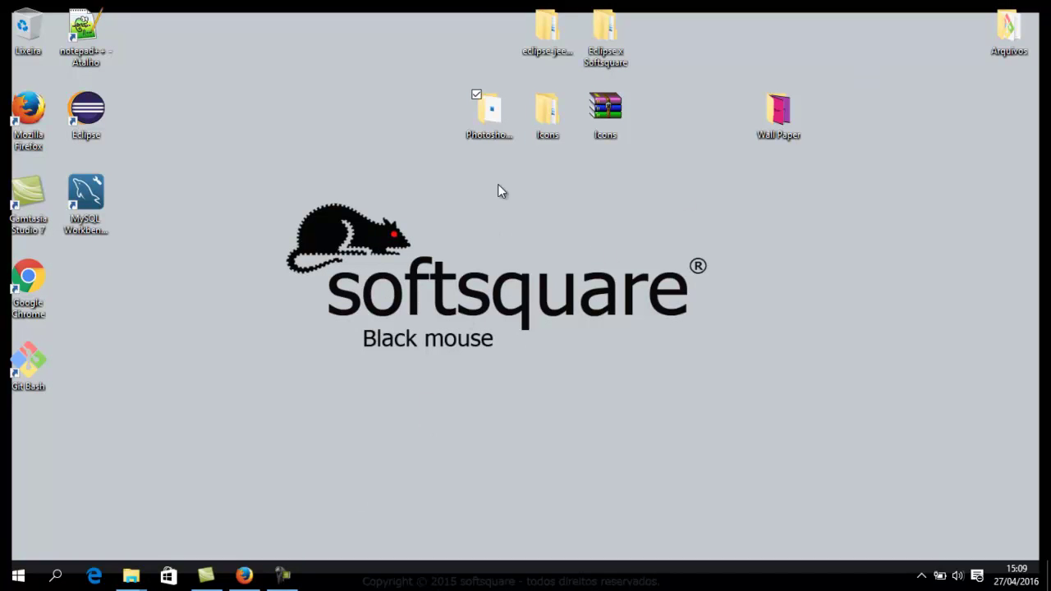
Reopen the PhotoshopPortable folder, launch the application again and accept the Adobe Photoshop CS4 license agreement.
{"action": "double_click", "coordinate": [490, 116]}
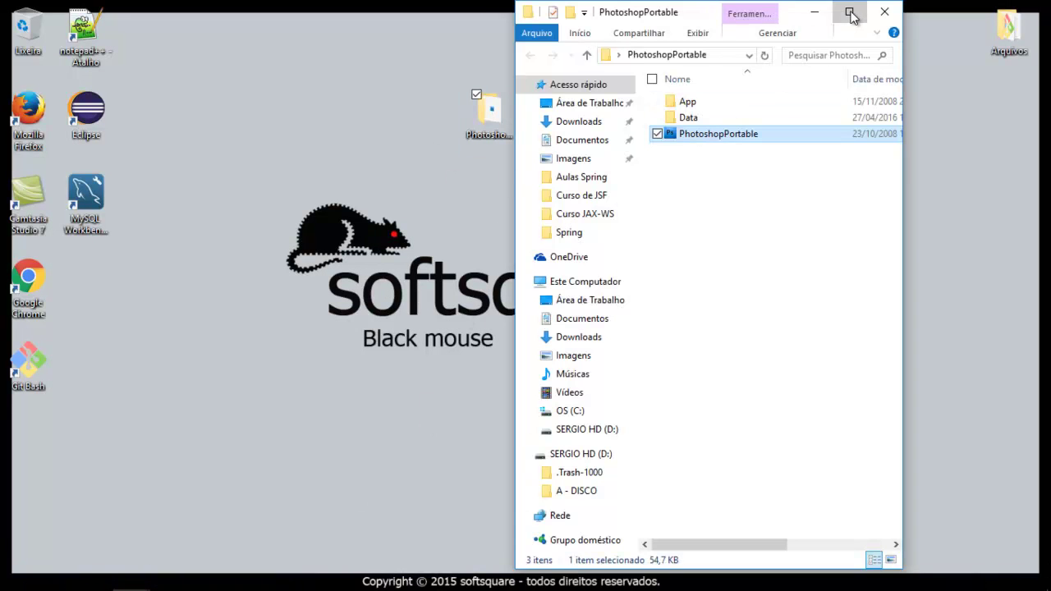
{"action": "left_click", "coordinate": [849, 11]}
{"action": "right_click", "coordinate": [206, 133]}
{"action": "left_click", "coordinate": [152, 159]}
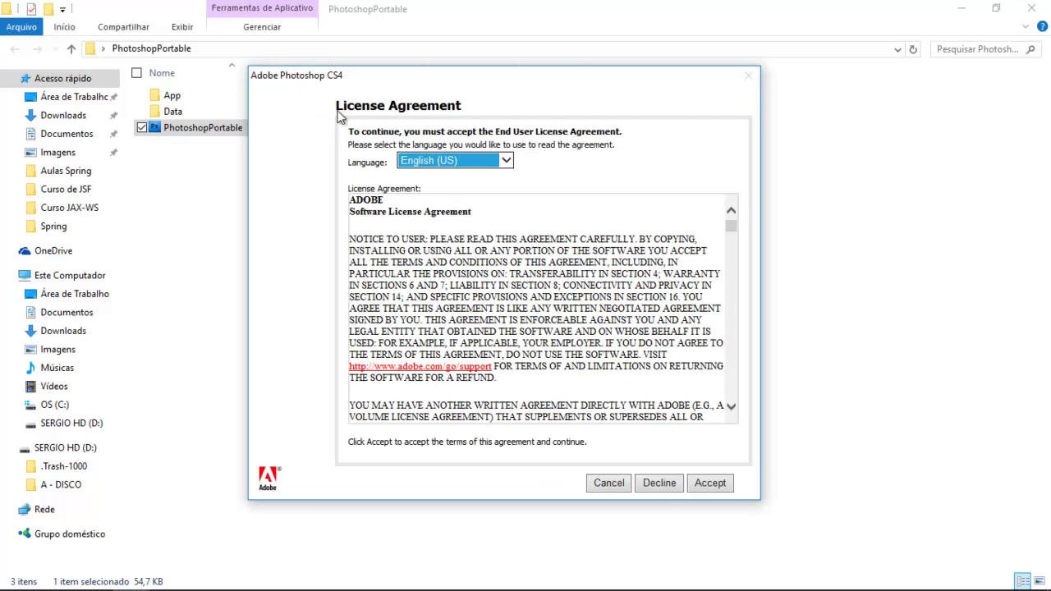
{"action": "left_click", "coordinate": [708, 485]}
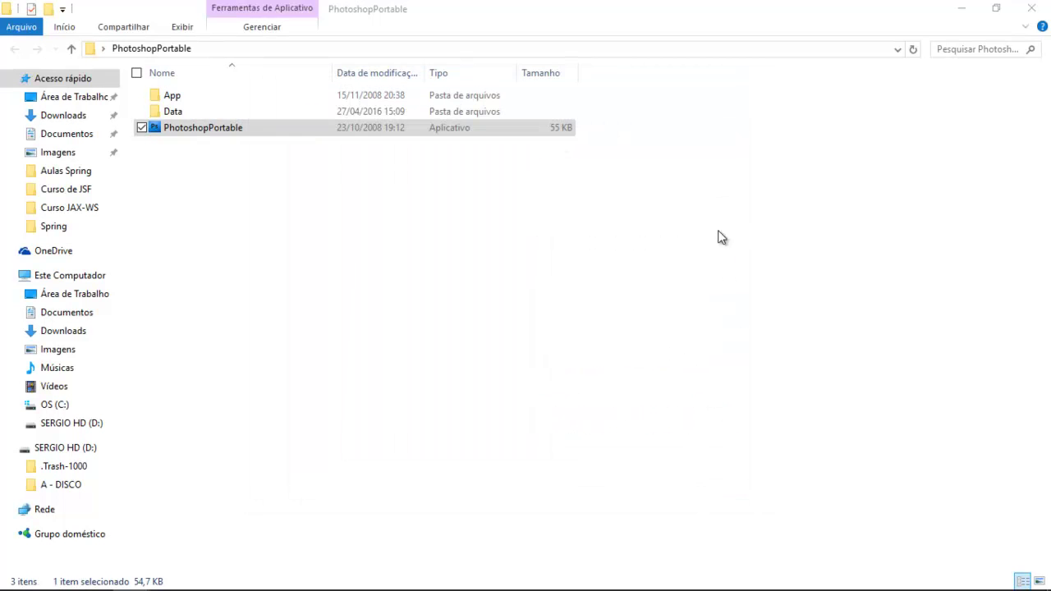
Start Photoshop CS4, decline visiting the graphics driver website, and minimize the folder and Photoshop windows.
{"action": "double_click", "coordinate": [403, 129]}
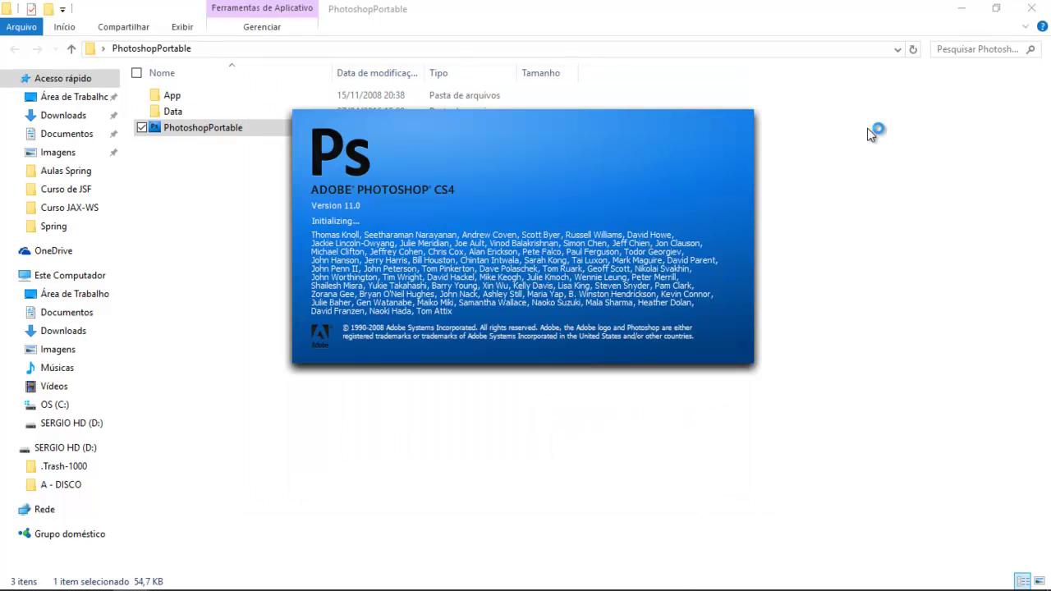
{"action": "left_click", "coordinate": [963, 9]}
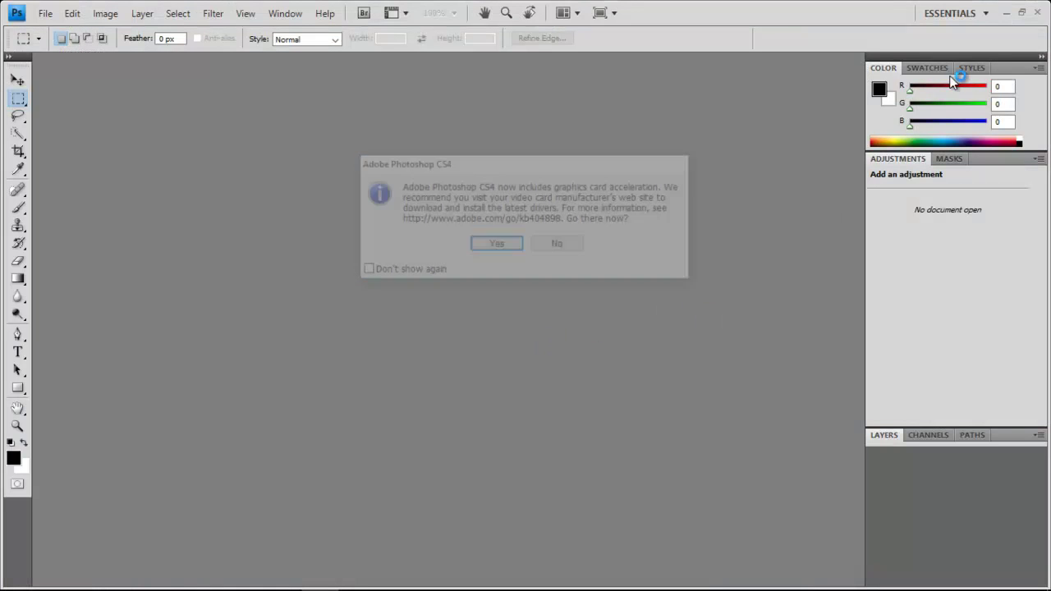
{"action": "left_click", "coordinate": [556, 245]}
{"action": "left_click", "coordinate": [1005, 14]}
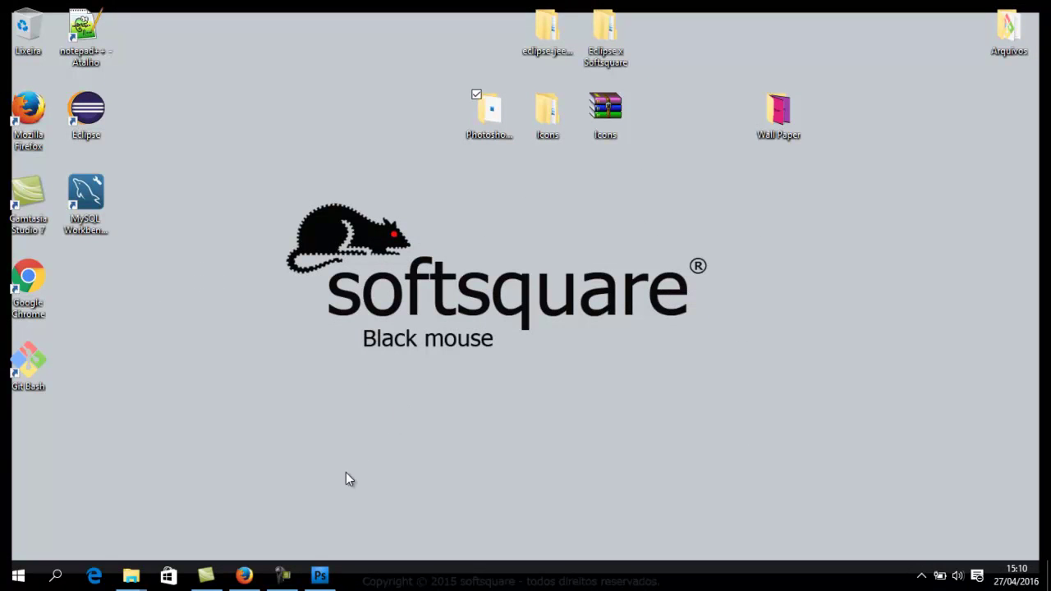
{"action": "left_click", "coordinate": [283, 574]}
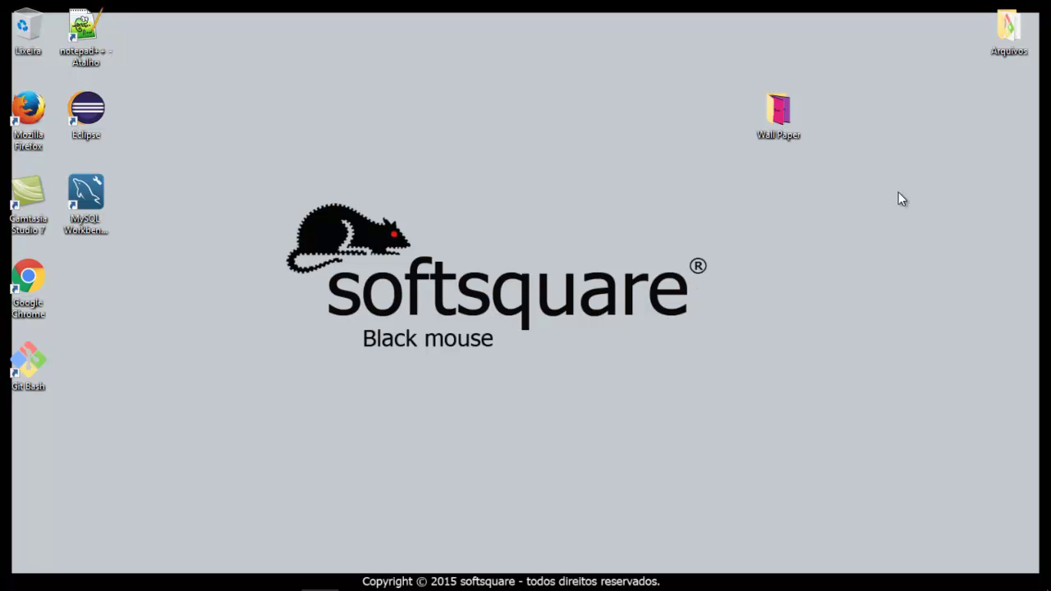
Move the eclipse-jee-mars-2-win32-x86_64 archive from the Arquivos folder to the desktop.
{"action": "double_click", "coordinate": [1006, 33]}
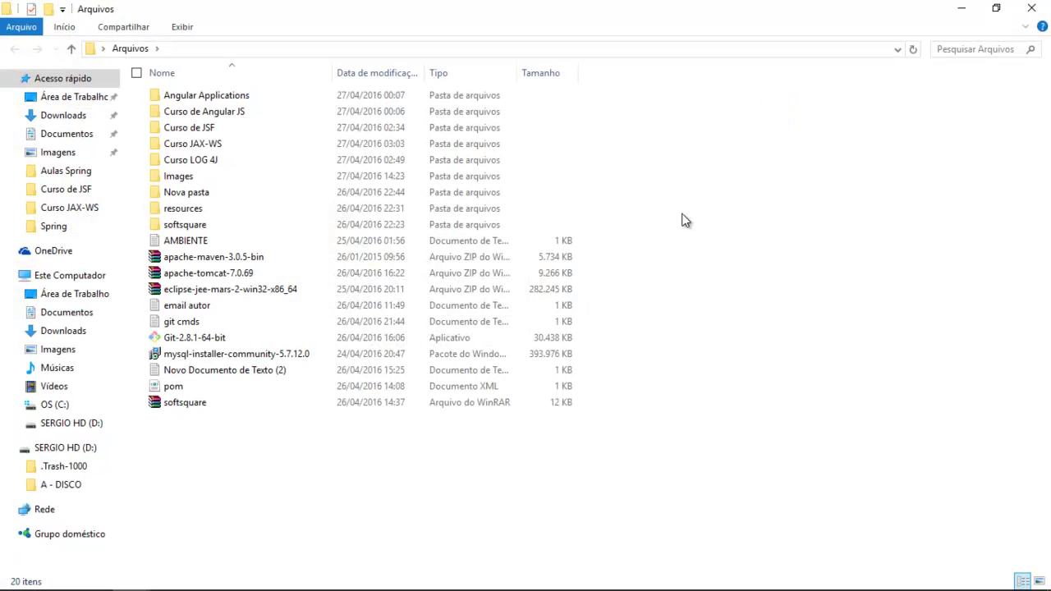
{"action": "left_click", "coordinate": [210, 291]}
{"action": "right_click", "coordinate": [208, 289]}
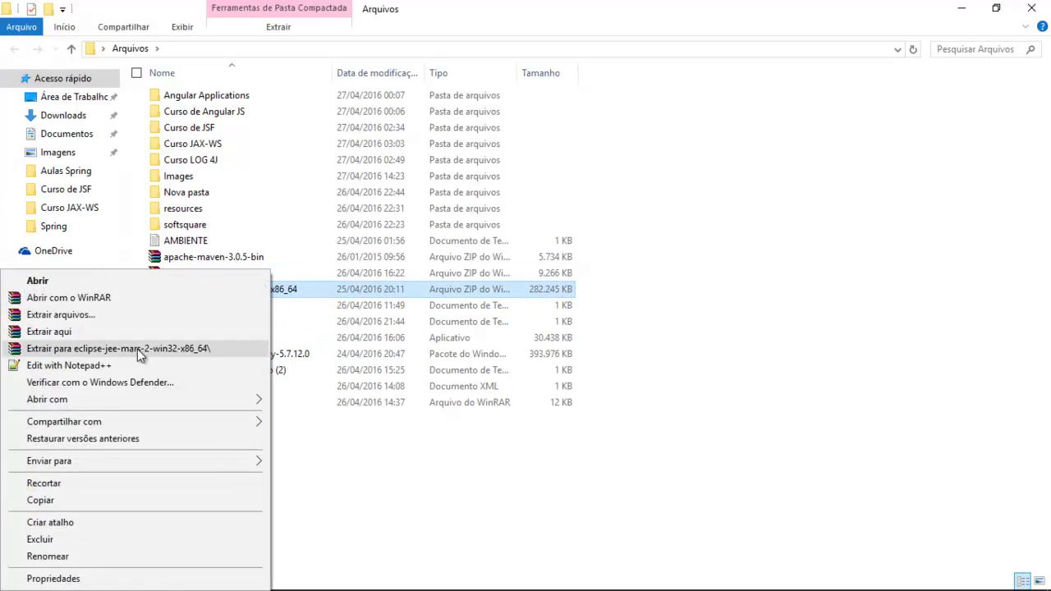
{"action": "left_click", "coordinate": [141, 483]}
{"action": "left_click", "coordinate": [1032, 8]}
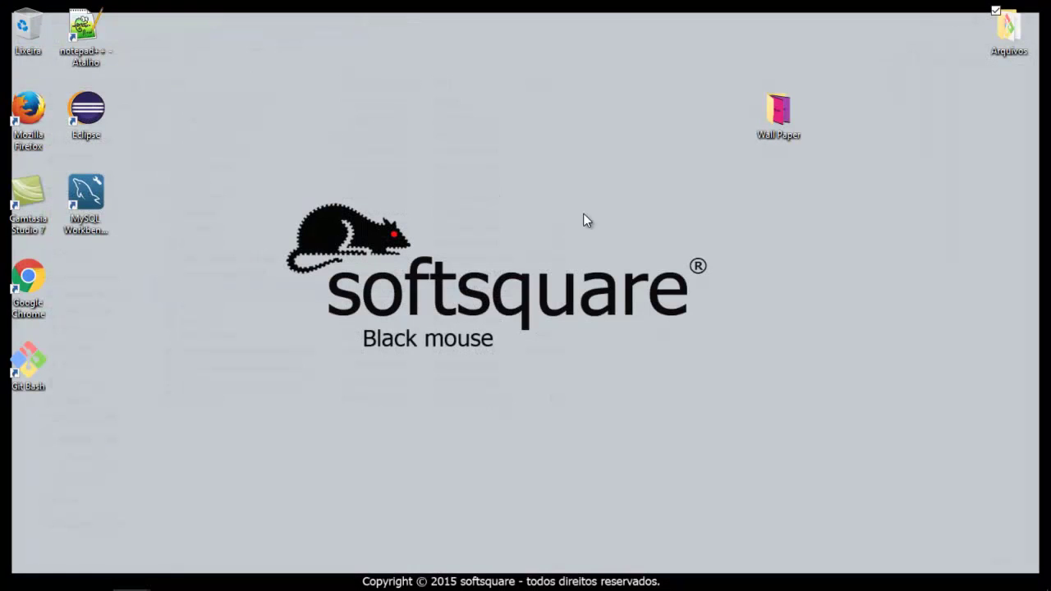
{"action": "right_click", "coordinate": [573, 166]}
{"action": "left_click", "coordinate": [490, 235]}
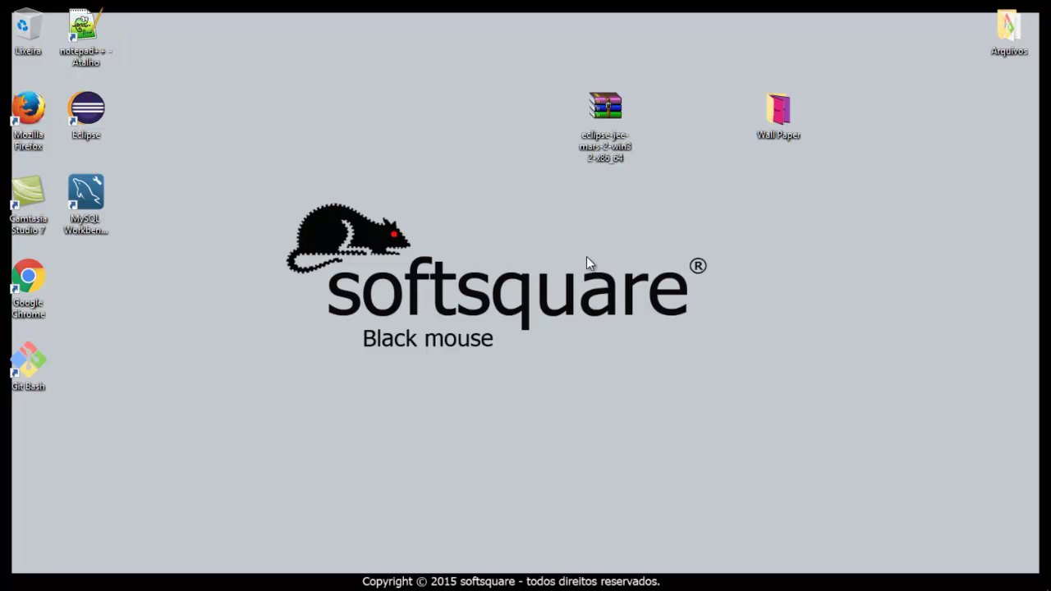
Extract the eclipse-jee-mars-2-win32-x86_64 archive into its own desktop folder and view the Wall Paper folder's images meanwhile.
{"action": "right_click", "coordinate": [606, 114]}
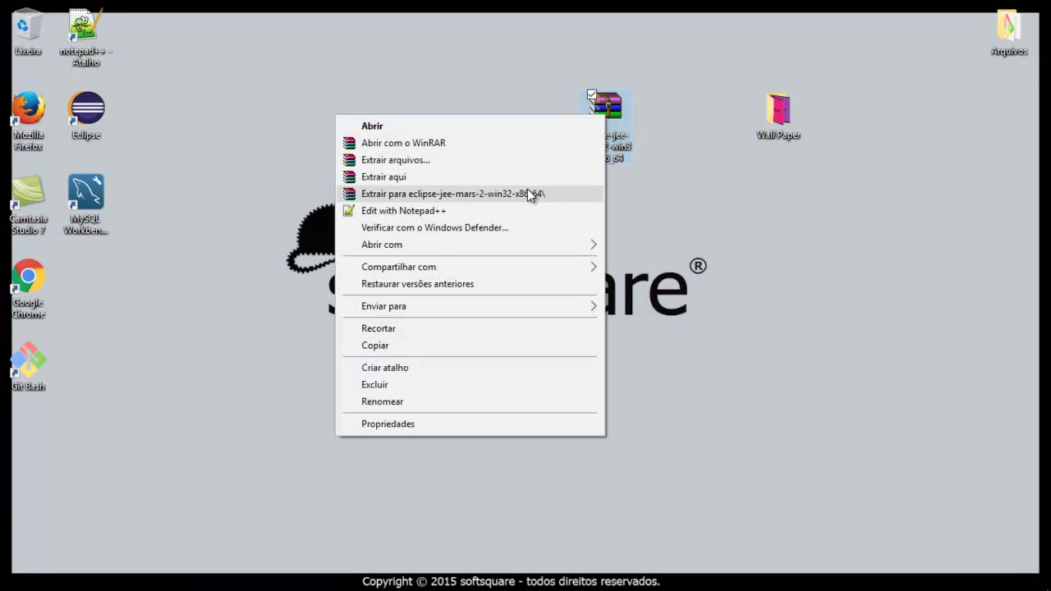
{"action": "left_click", "coordinate": [628, 135]}
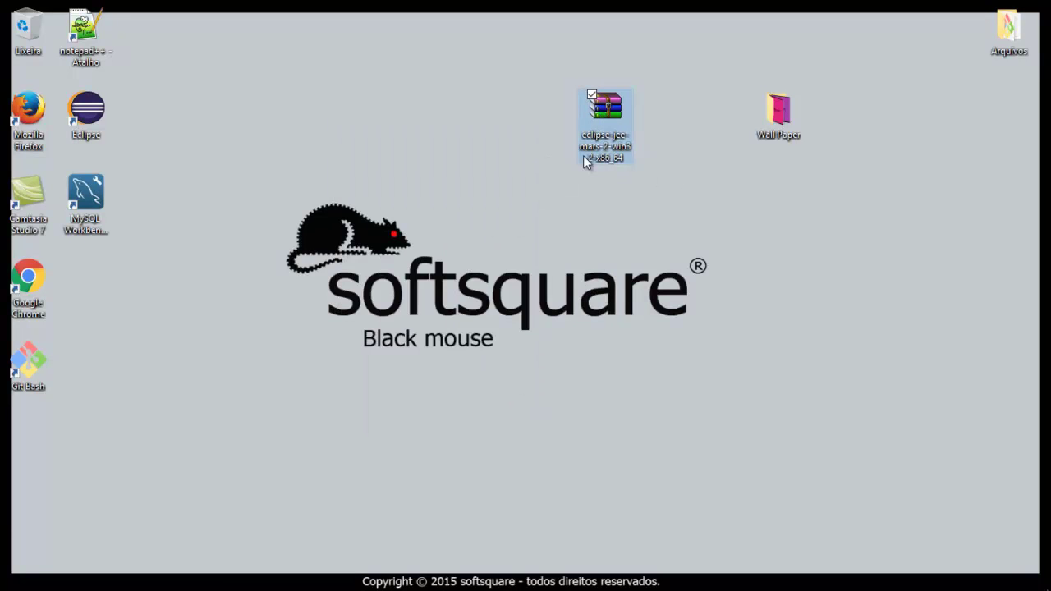
{"action": "right_click", "coordinate": [612, 117]}
{"action": "left_click", "coordinate": [542, 197]}
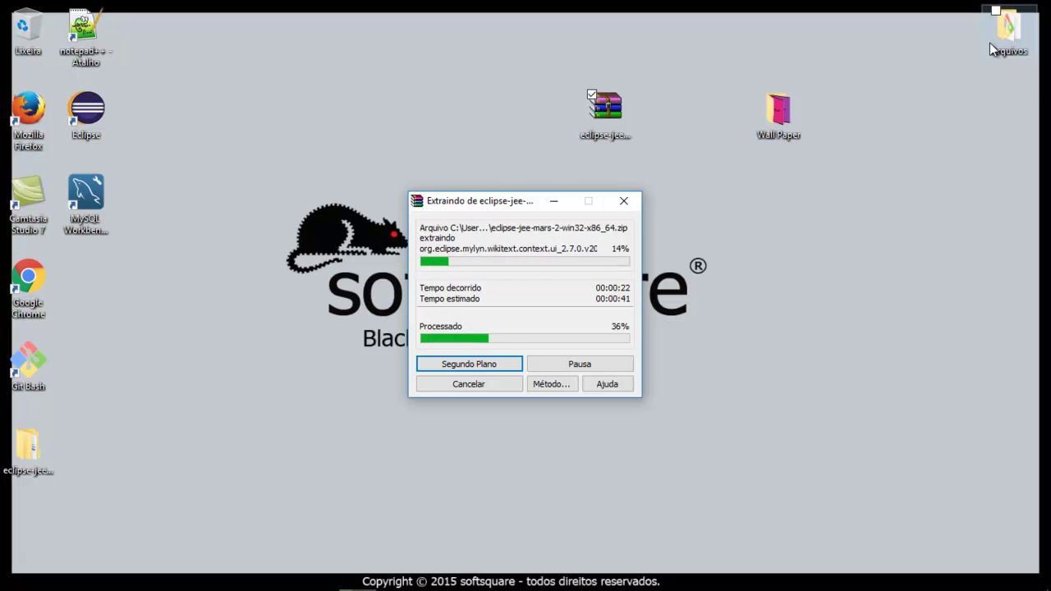
{"action": "double_click", "coordinate": [788, 124]}
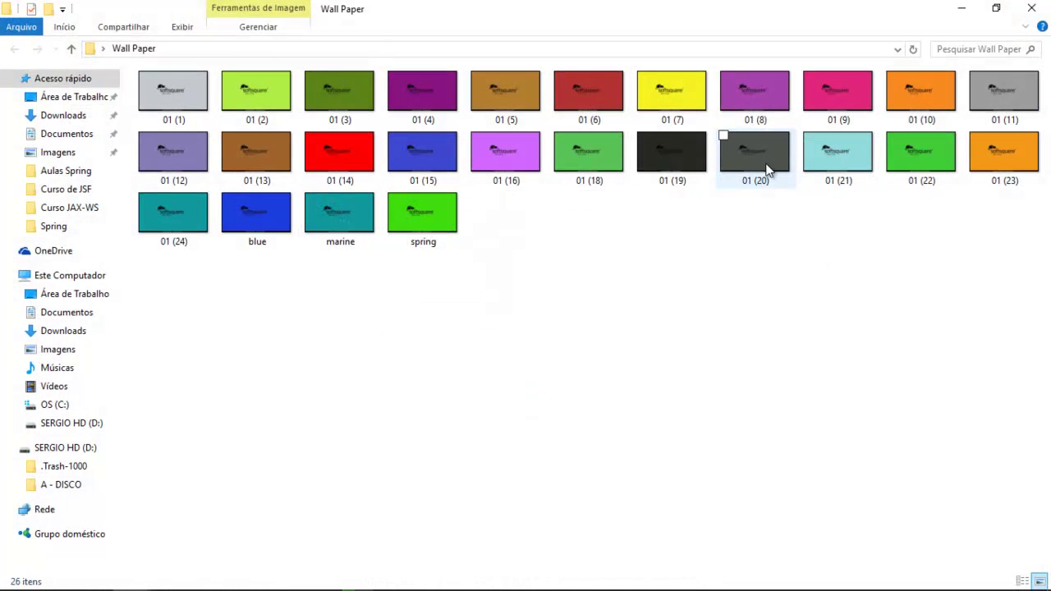
{"action": "left_click", "coordinate": [1031, 8]}
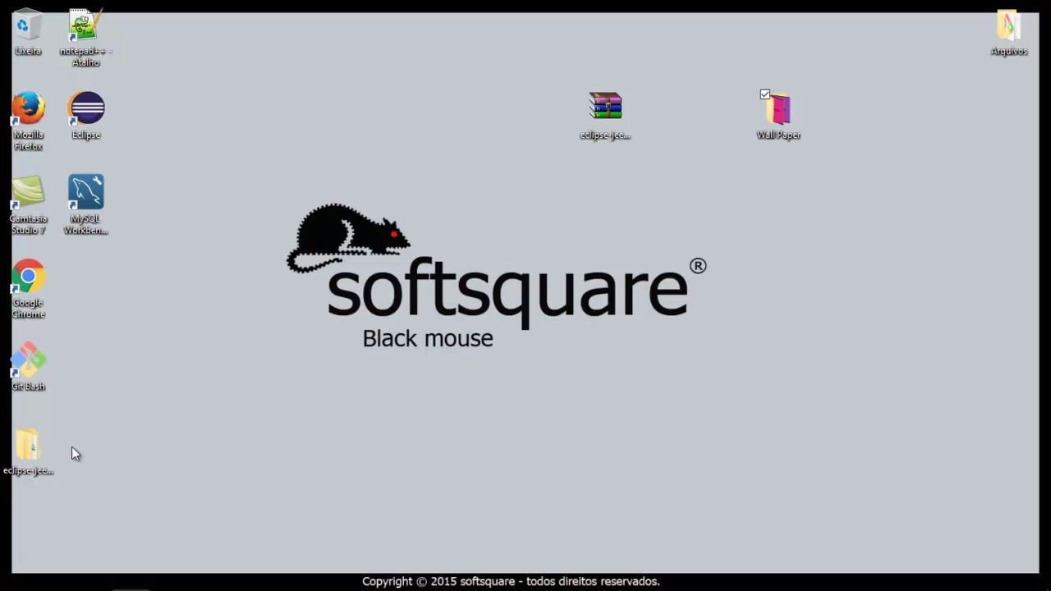
Place the extracted eclipse-jee-mars-2-win32-x86_64 folder beside its archive on the desktop and check the contents of its eclipse subfolder.
{"action": "left_click_drag", "start_coordinate": [27, 458], "coordinate": [442, 141]}
{"action": "double_click", "coordinate": [423, 131]}
{"action": "double_click", "coordinate": [185, 100]}
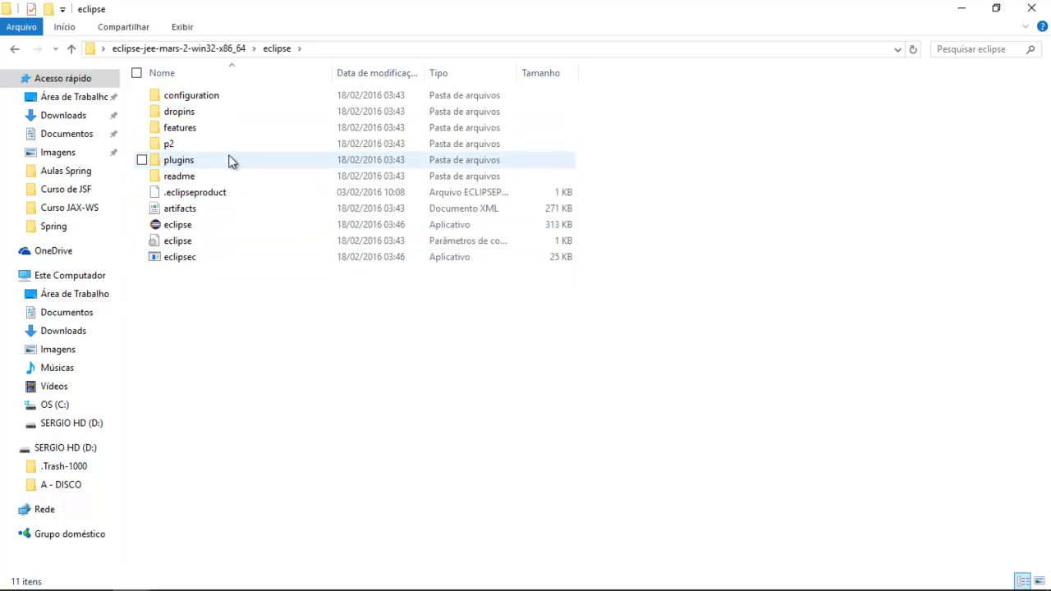
{"action": "left_click", "coordinate": [1032, 8]}
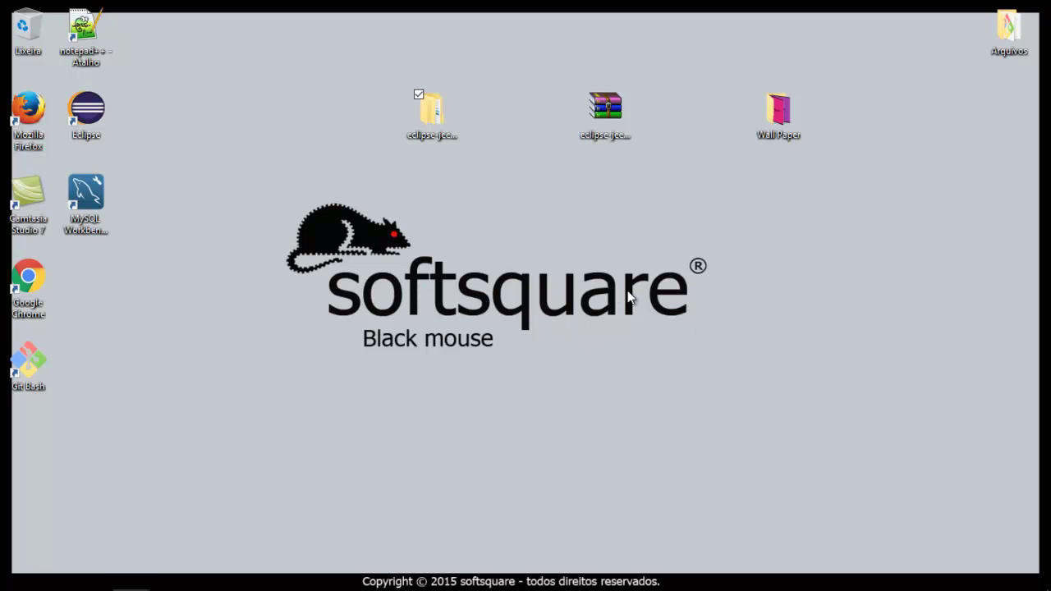
{"action": "left_click_drag", "start_coordinate": [436, 112], "coordinate": [494, 115]}
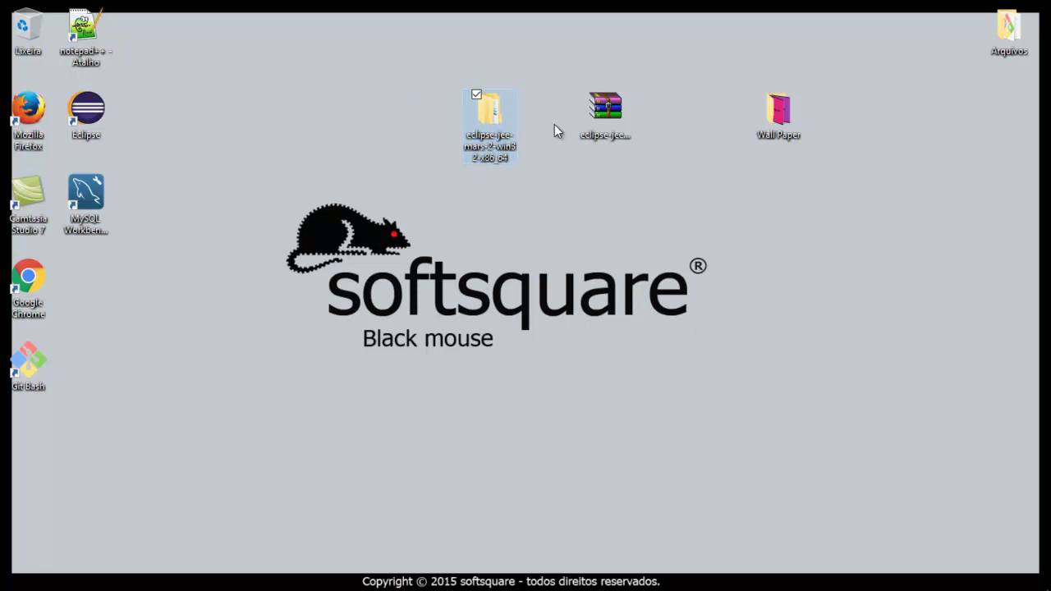
{"action": "left_click", "coordinate": [614, 111]}
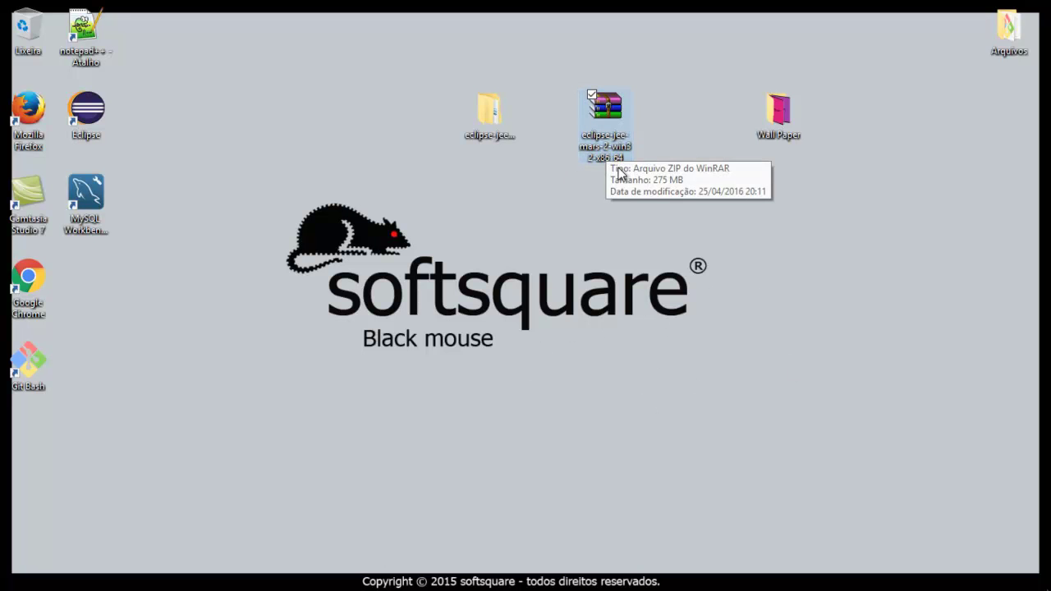
Open the eclipse subfolder of the extracted folder and run the eclipse application past the security warning.
{"action": "double_click", "coordinate": [483, 117]}
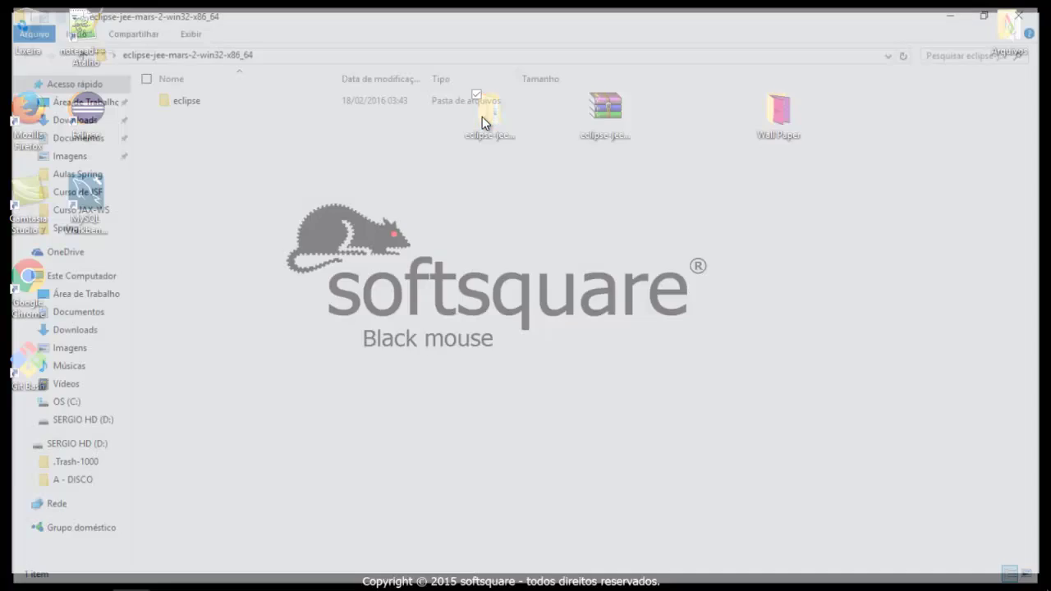
{"action": "double_click", "coordinate": [197, 100]}
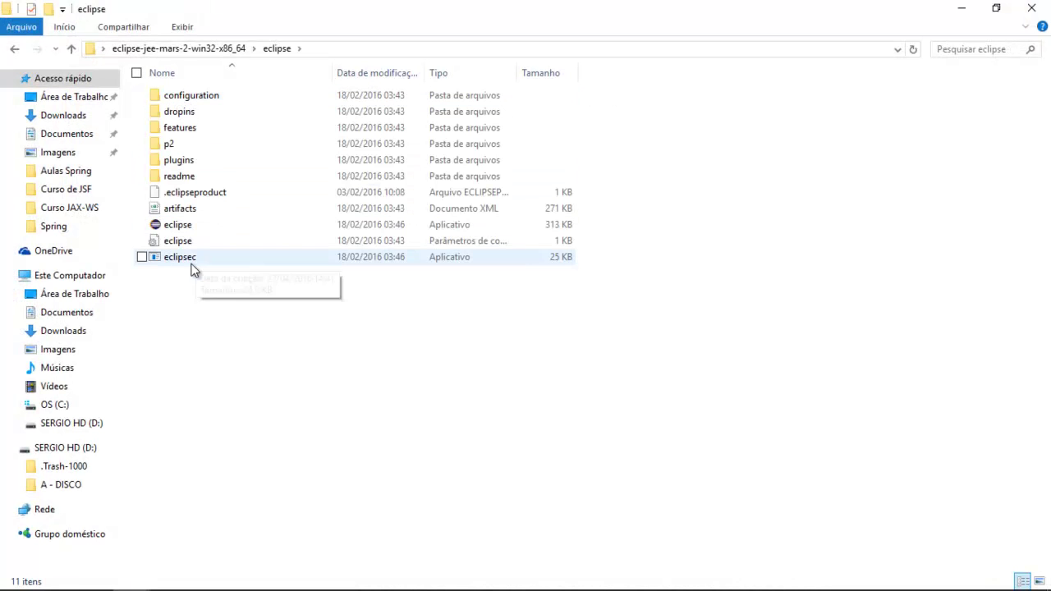
{"action": "double_click", "coordinate": [177, 225]}
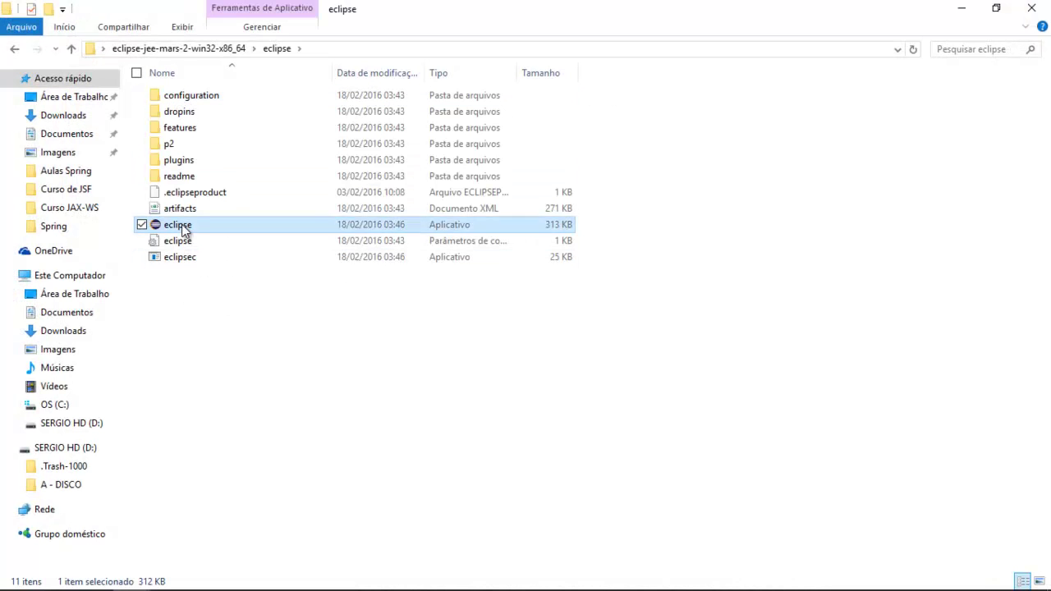
{"action": "left_click", "coordinate": [565, 320]}
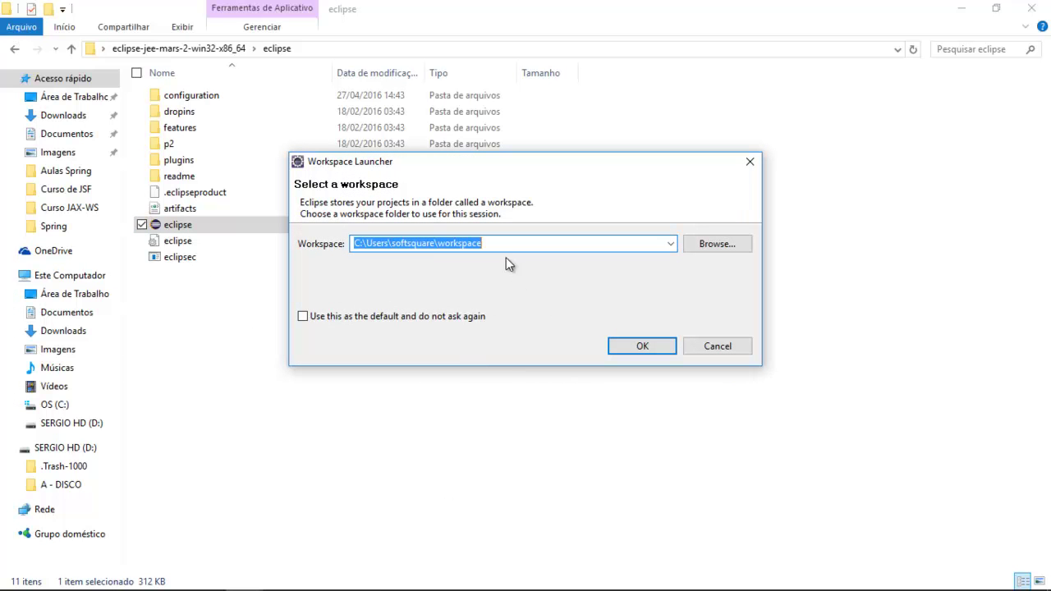
Set the Eclipse workspace to C:\Customized and launch with it.
{"action": "left_click", "coordinate": [672, 243]}
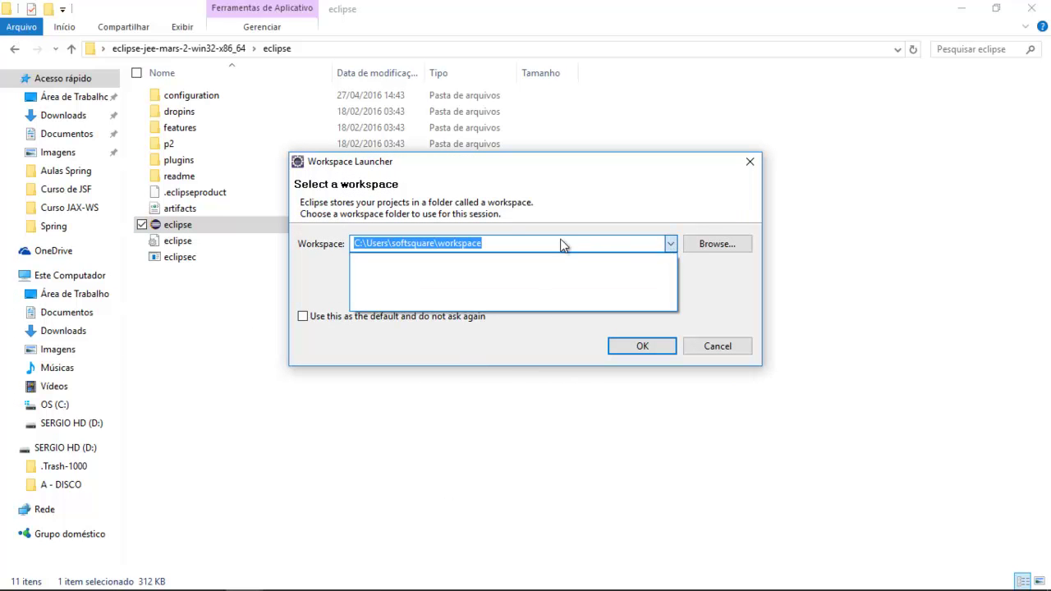
{"action": "left_click", "coordinate": [509, 243]}
{"action": "left_click_drag", "start_coordinate": [542, 243], "coordinate": [370, 245]}
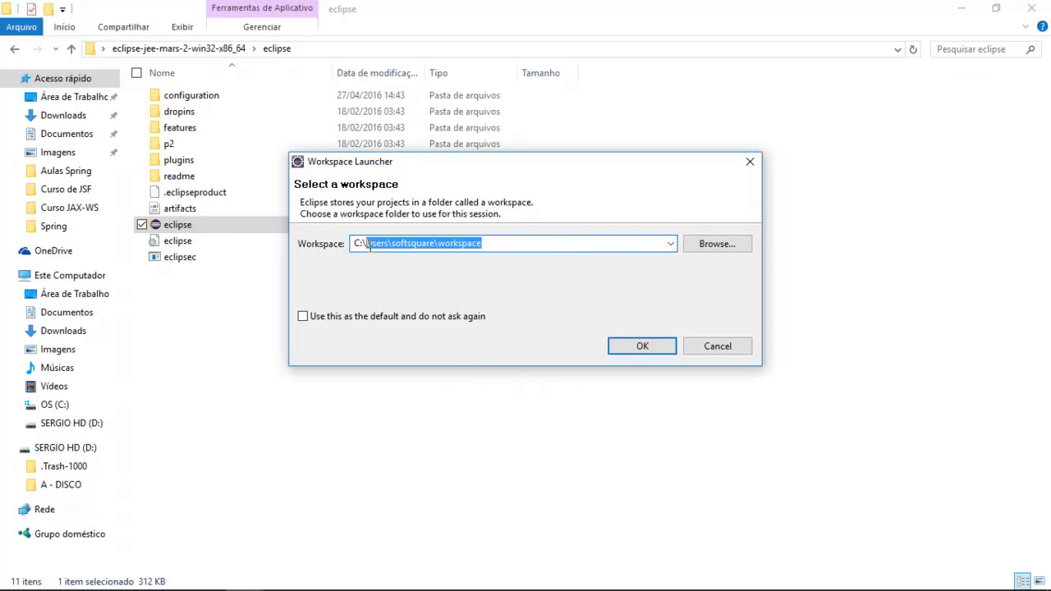
{"action": "key", "text": "BackSpace"}
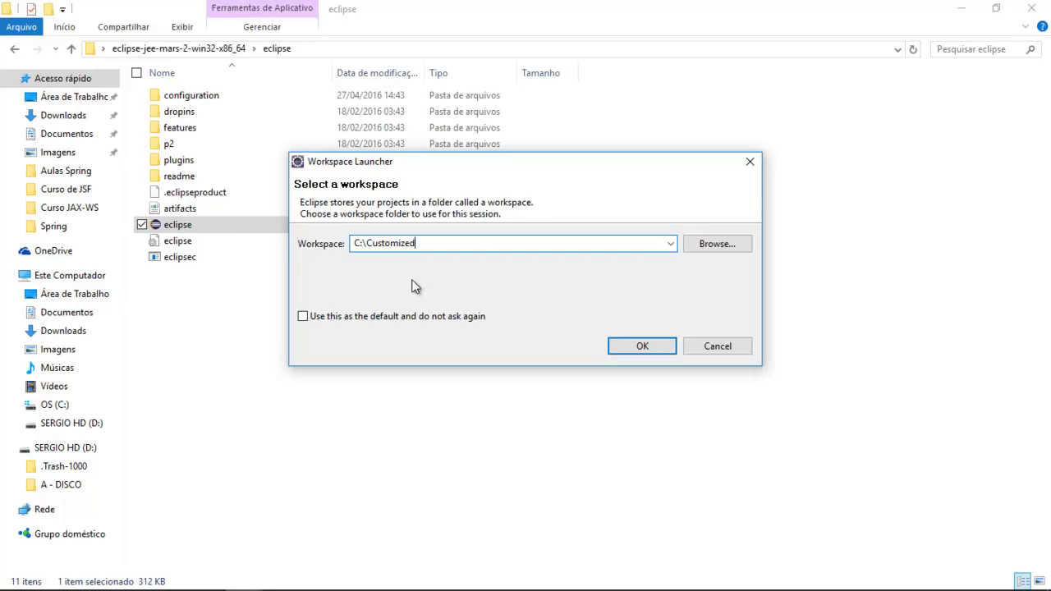
{"action": "key", "text": "Return"}
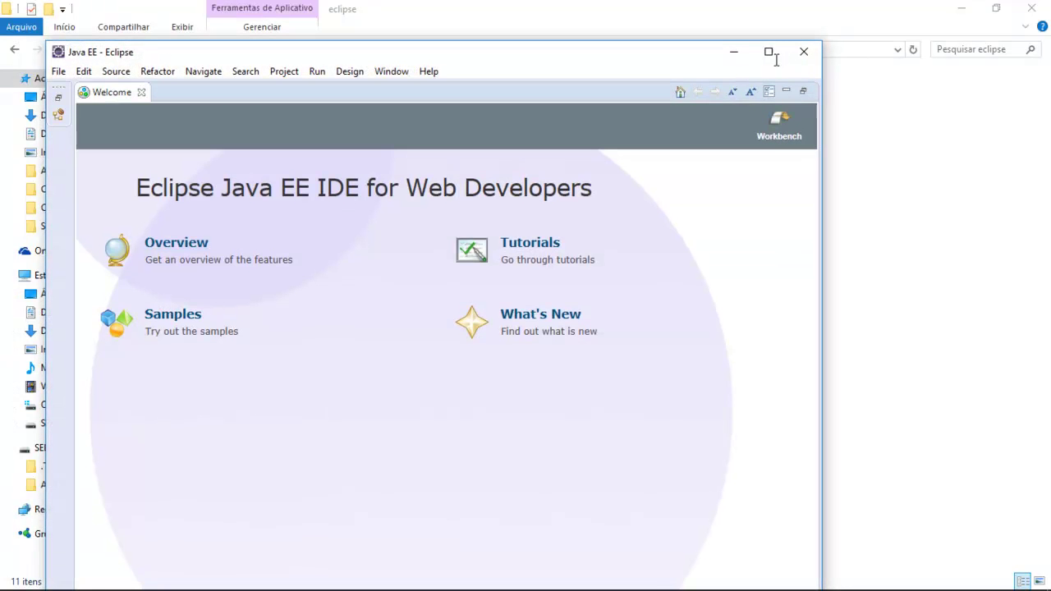
Maximize Eclipse, close its Welcome page and exit the application, confirming the exit.
{"action": "left_click", "coordinate": [770, 54]}
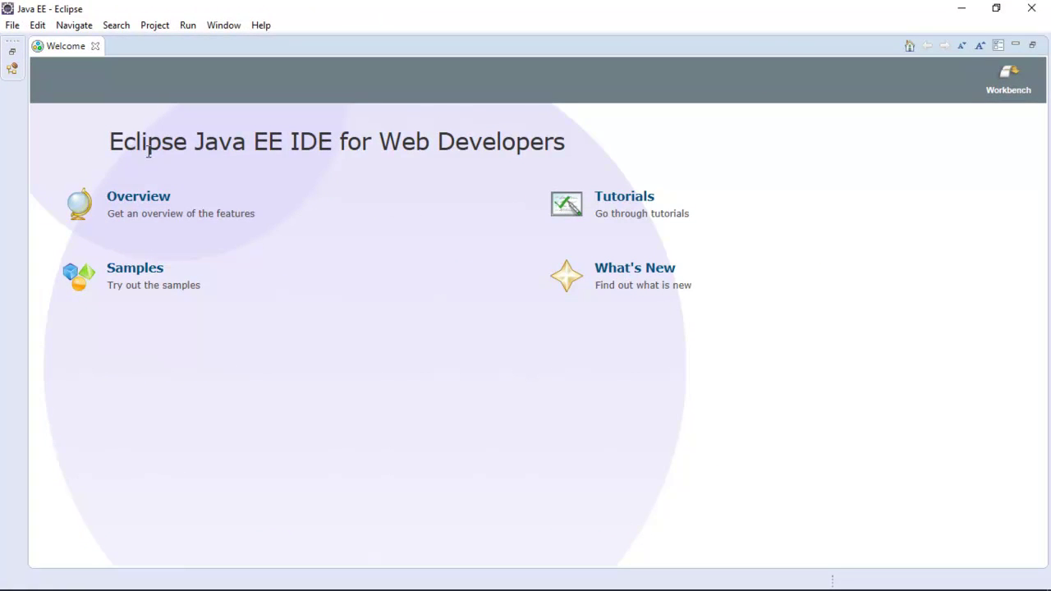
{"action": "left_click", "coordinate": [95, 46]}
{"action": "left_click", "coordinate": [1031, 8]}
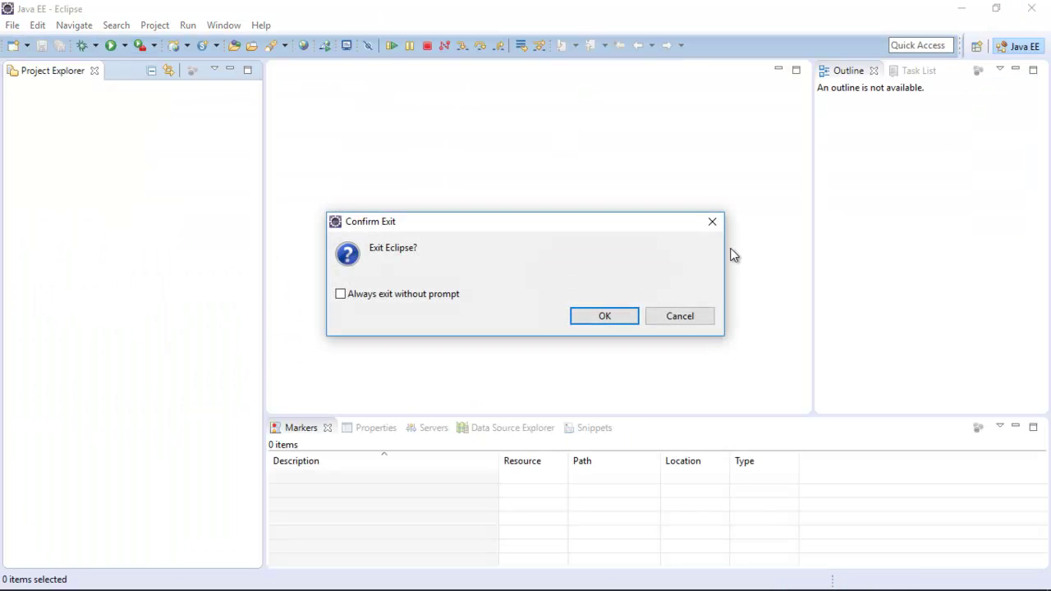
{"action": "left_click", "coordinate": [617, 314]}
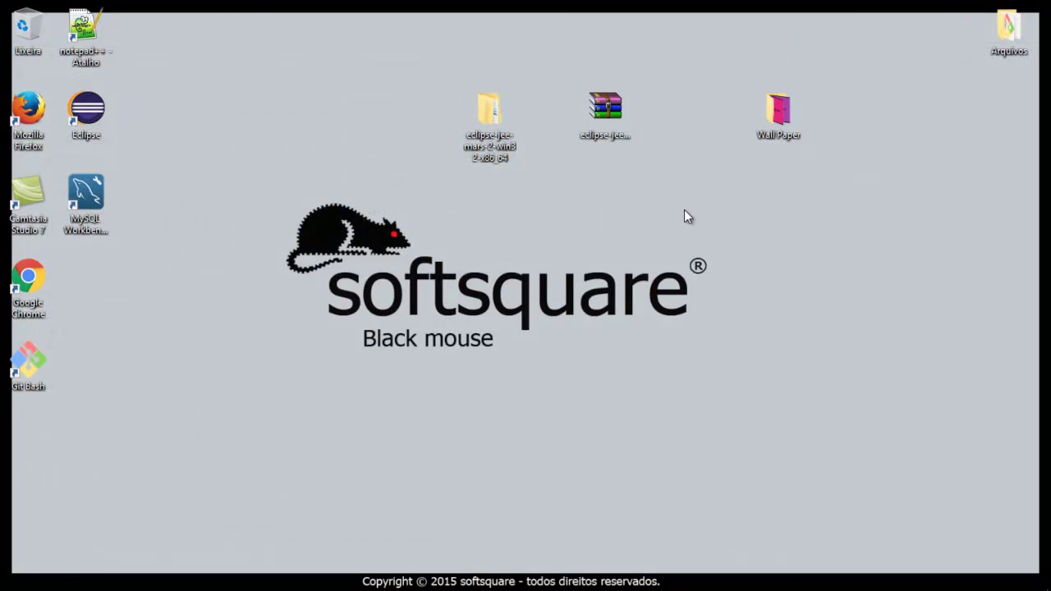
Create a new folder on the desktop named Eclipse x Softsquare.
{"action": "right_click", "coordinate": [466, 35]}
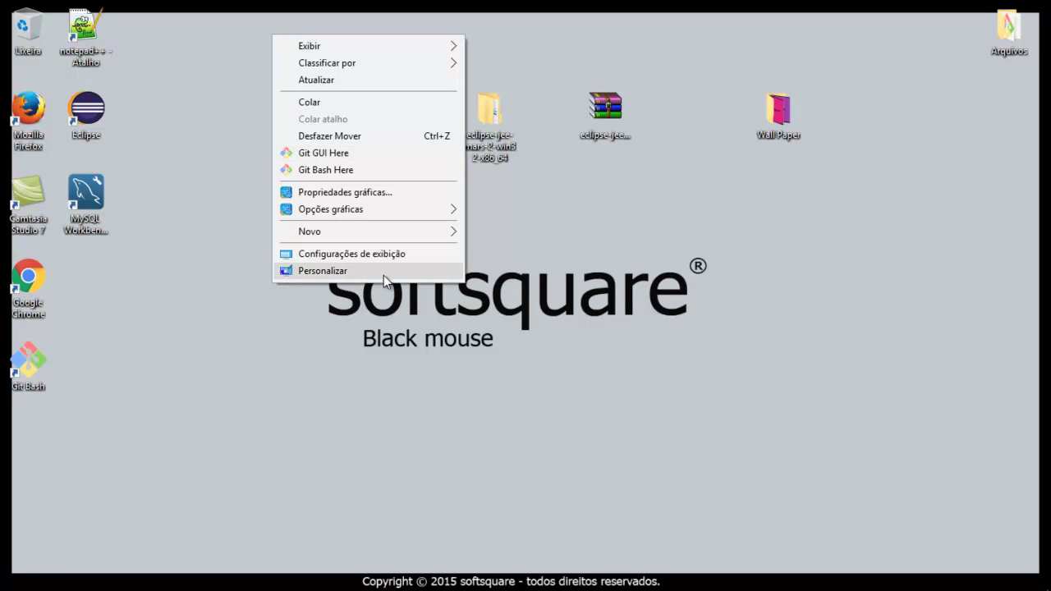
{"action": "mouse_move", "coordinate": [406, 239]}
{"action": "left_click", "coordinate": [158, 232]}
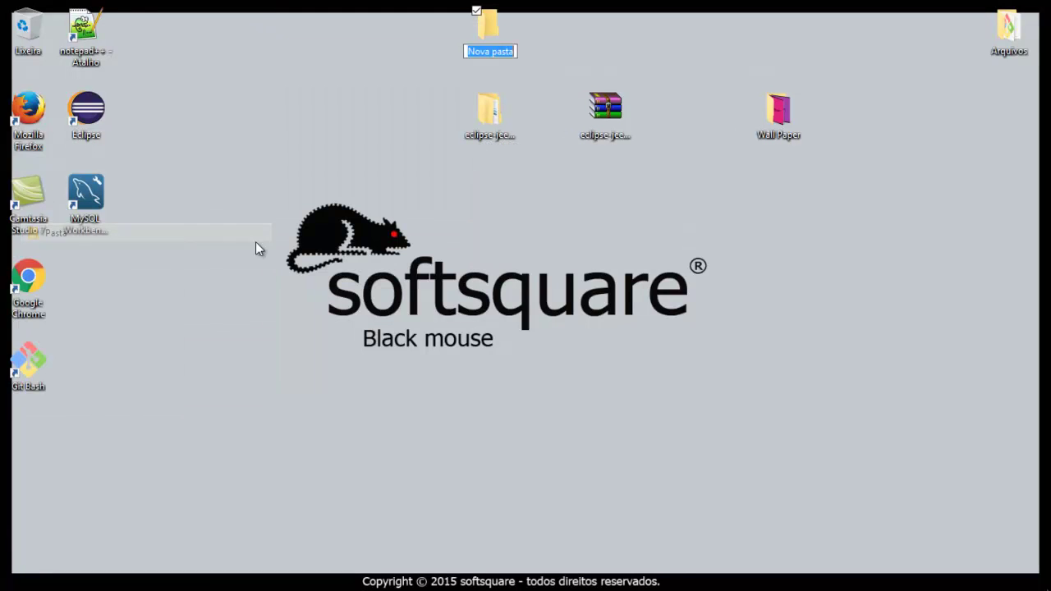
{"action": "type", "text": "Ec"}
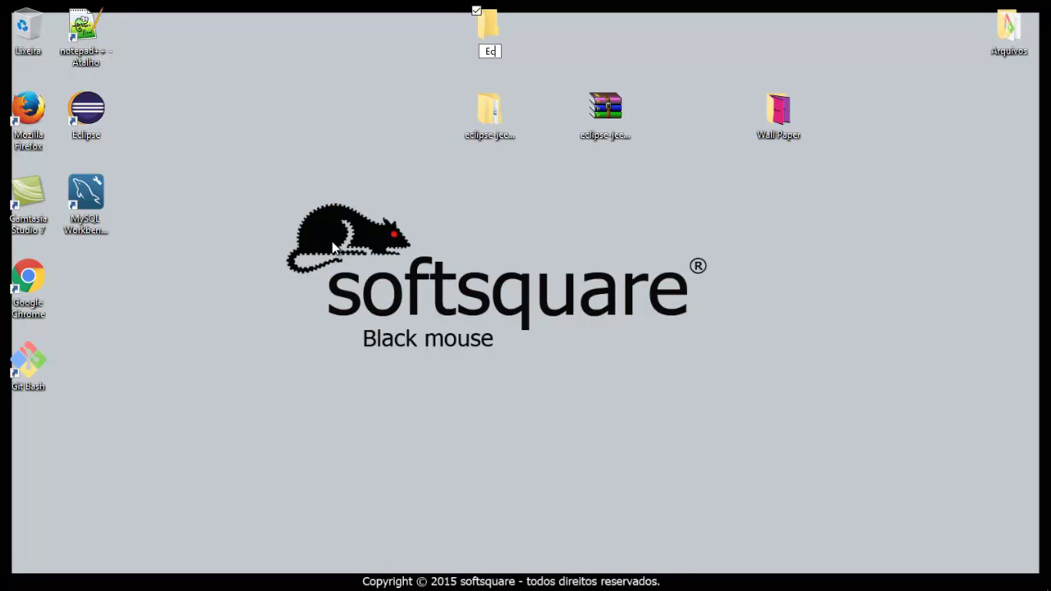
{"action": "type", "text": "lipse x So"}
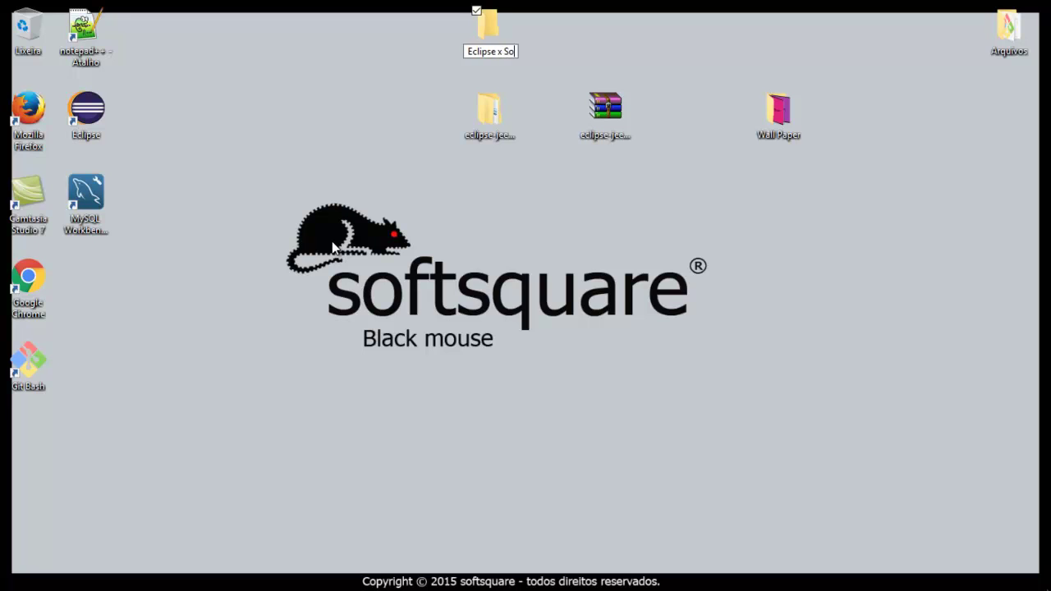
{"action": "type", "text": "ftsquare"}
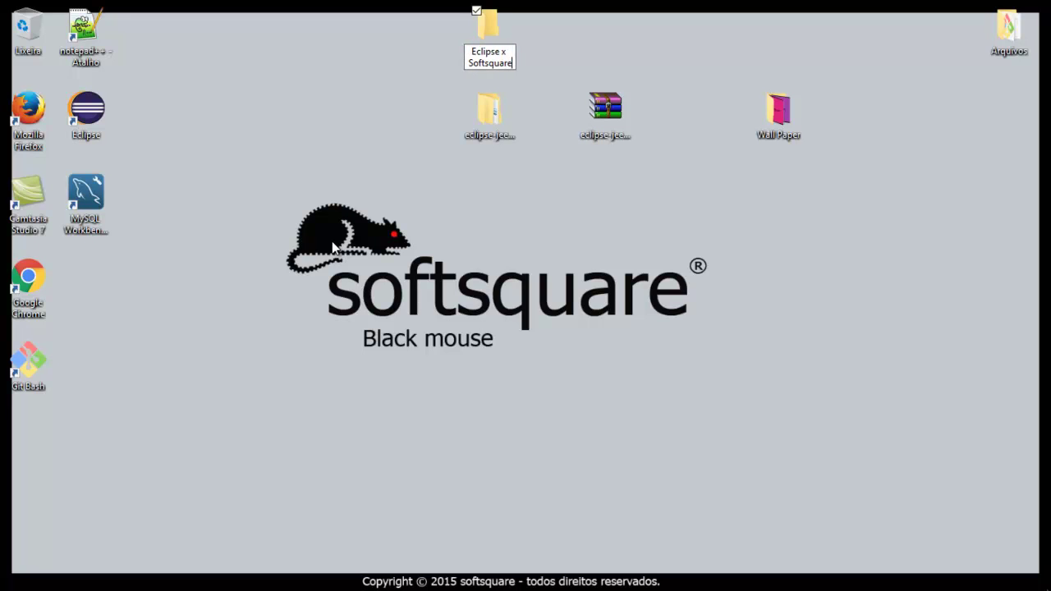
{"action": "key", "text": "Return"}
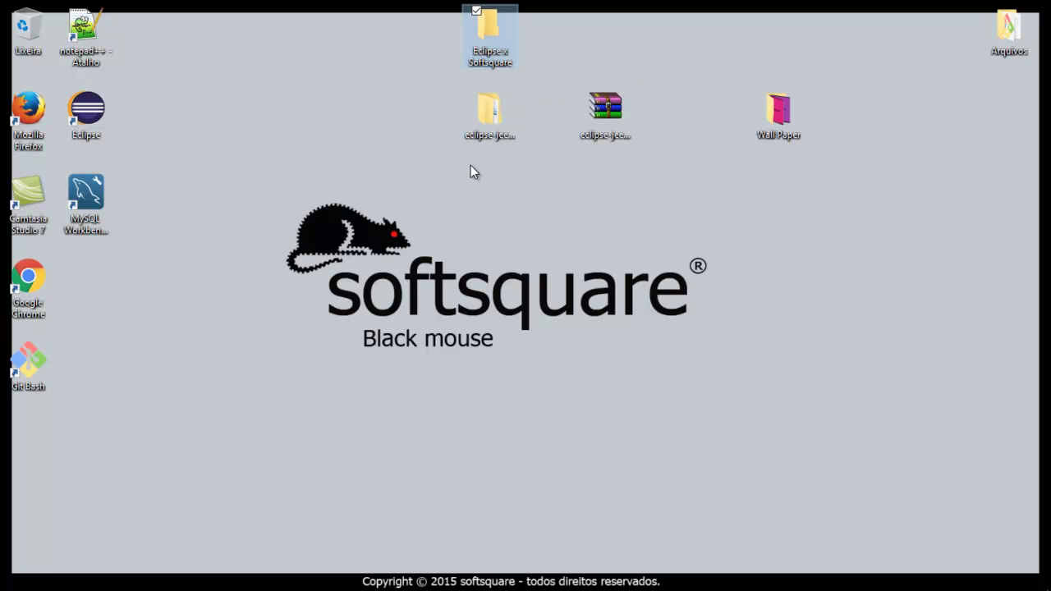
Place the Eclipse x Softsquare folder above the Eclipse archive, move the archive into it and check the folder's contents.
{"action": "left_click_drag", "start_coordinate": [490, 31], "coordinate": [590, 36]}
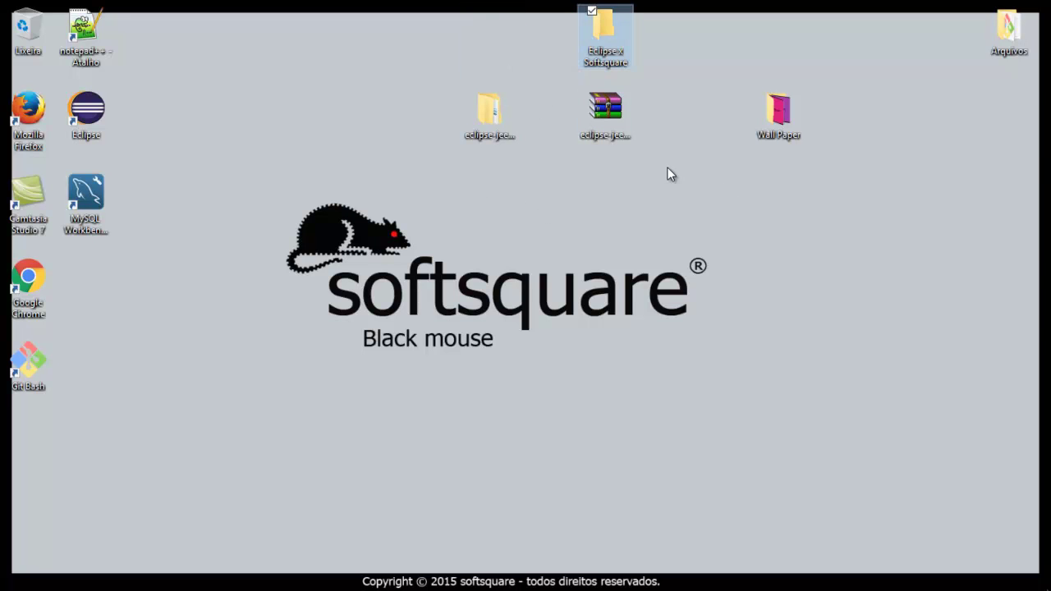
{"action": "left_click_drag", "start_coordinate": [612, 117], "coordinate": [604, 43]}
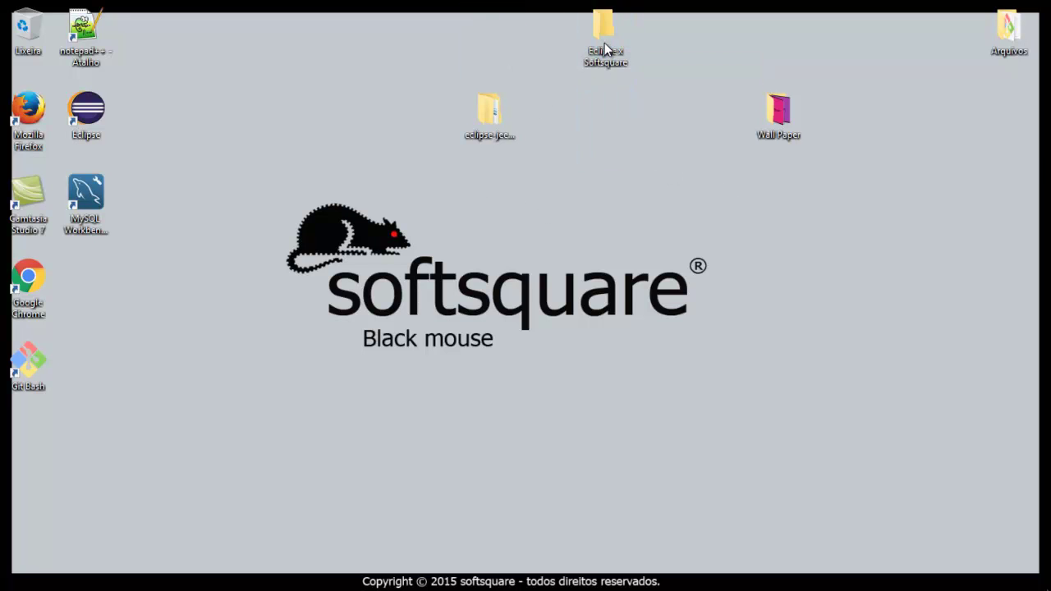
{"action": "double_click", "coordinate": [598, 37]}
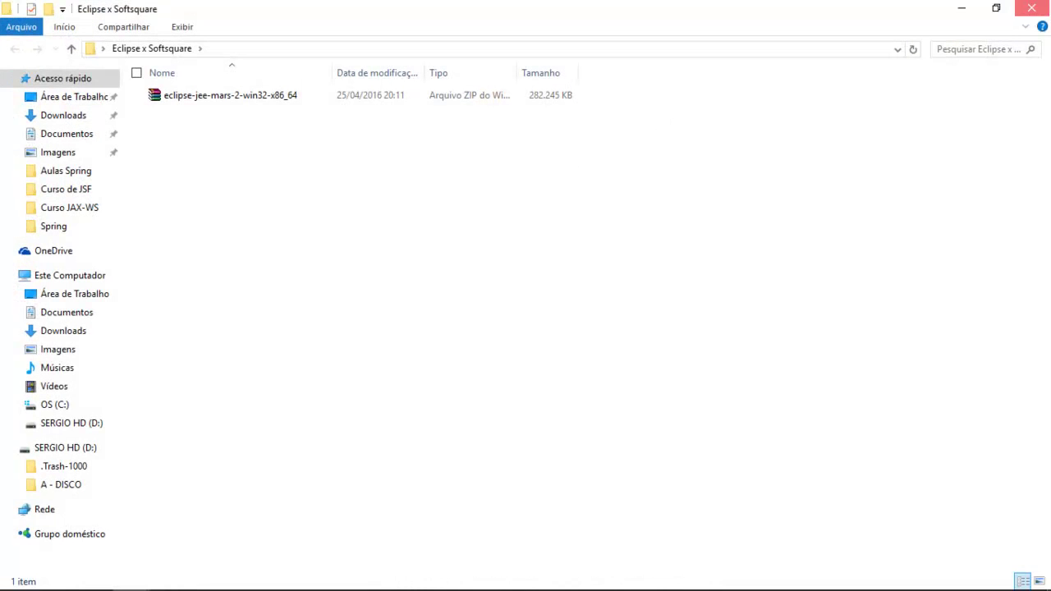
{"action": "left_click", "coordinate": [1036, 7]}
Check the images in the Wall Paper folder and place the extracted eclipse-jee-mars-2-win32-x86_64 folder directly beside the Eclipse x Softsquare folder.
{"action": "left_click_drag", "start_coordinate": [481, 115], "coordinate": [488, 49]}
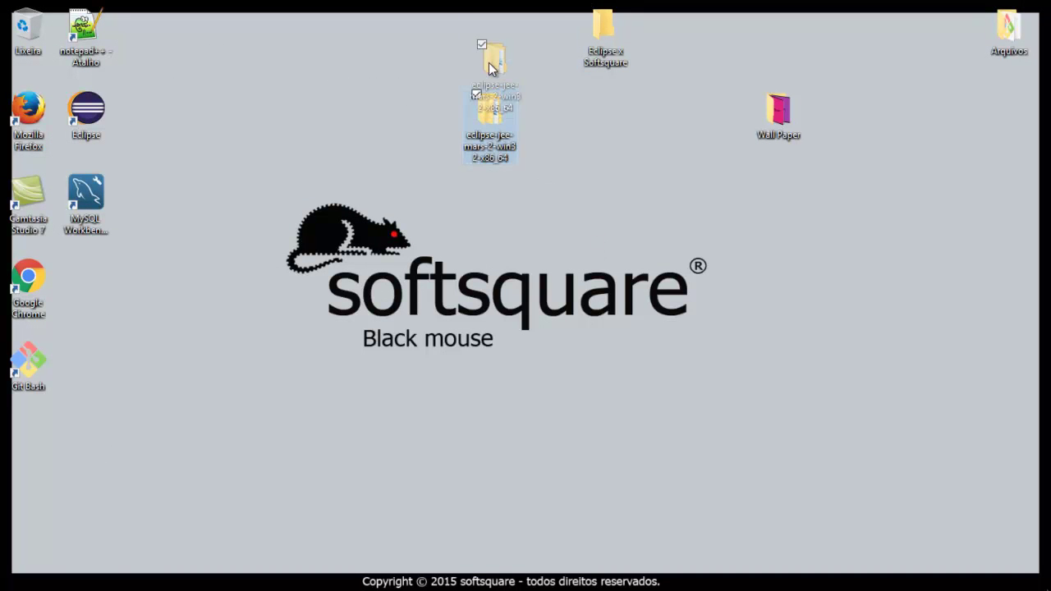
{"action": "double_click", "coordinate": [778, 111]}
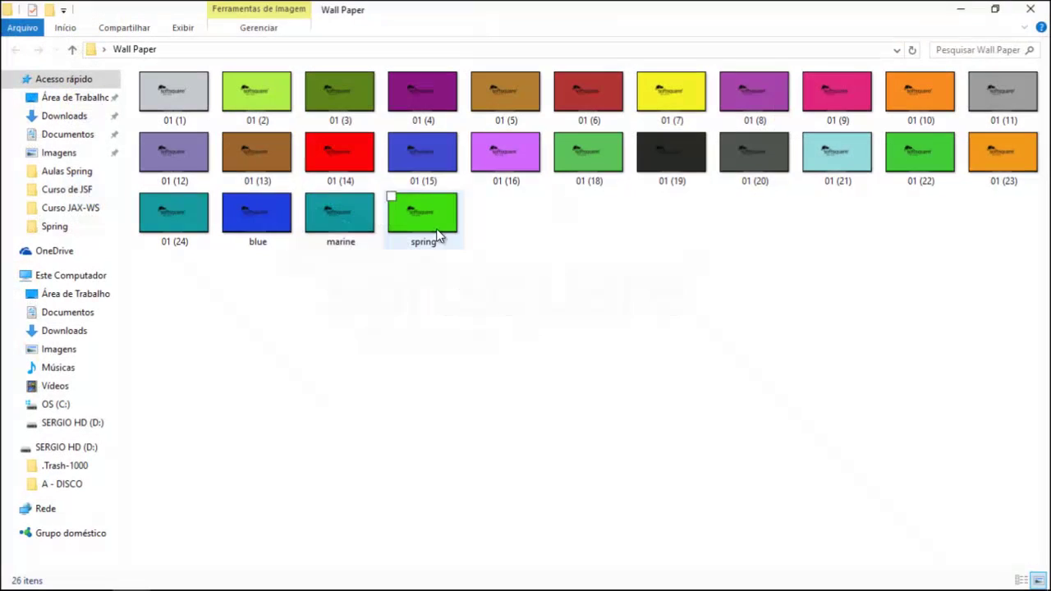
{"action": "left_click", "coordinate": [1032, 8]}
{"action": "double_click", "coordinate": [779, 111]}
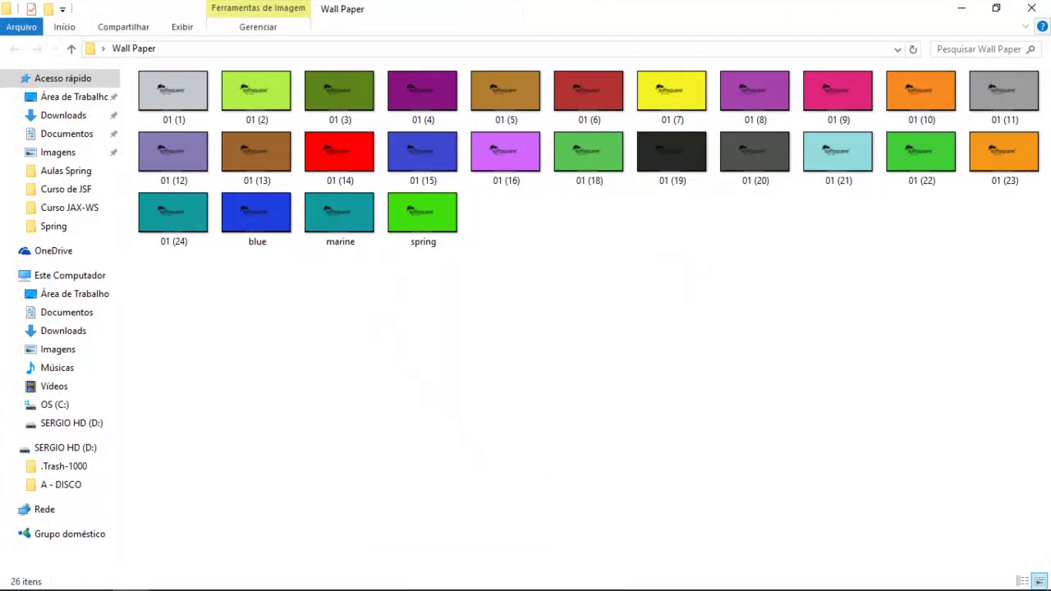
{"action": "left_click", "coordinate": [1032, 8]}
{"action": "double_click", "coordinate": [775, 123]}
{"action": "left_click", "coordinate": [1032, 8]}
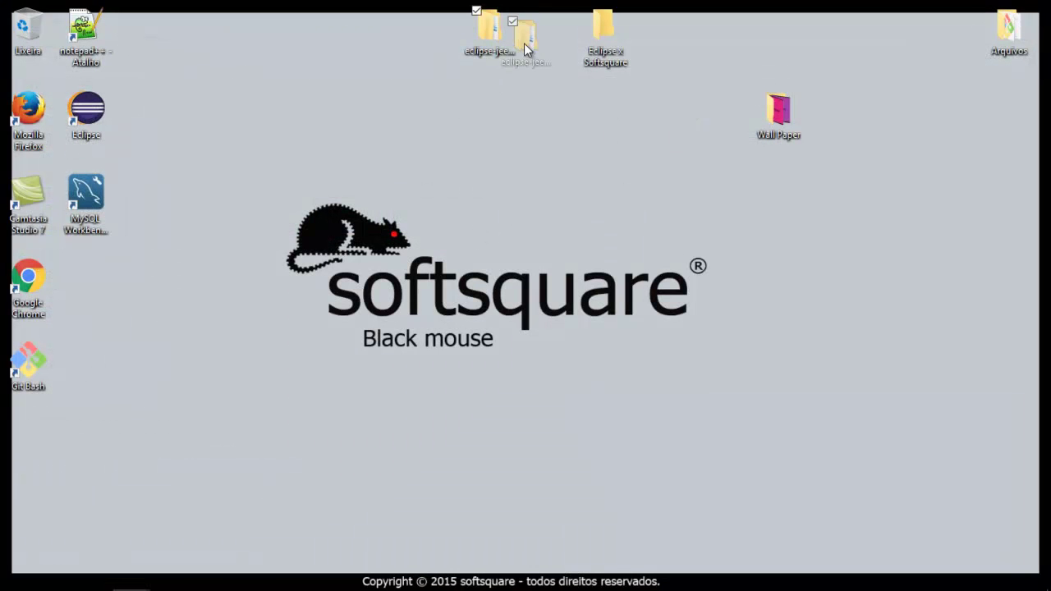
{"action": "left_click_drag", "start_coordinate": [525, 45], "coordinate": [543, 31]}
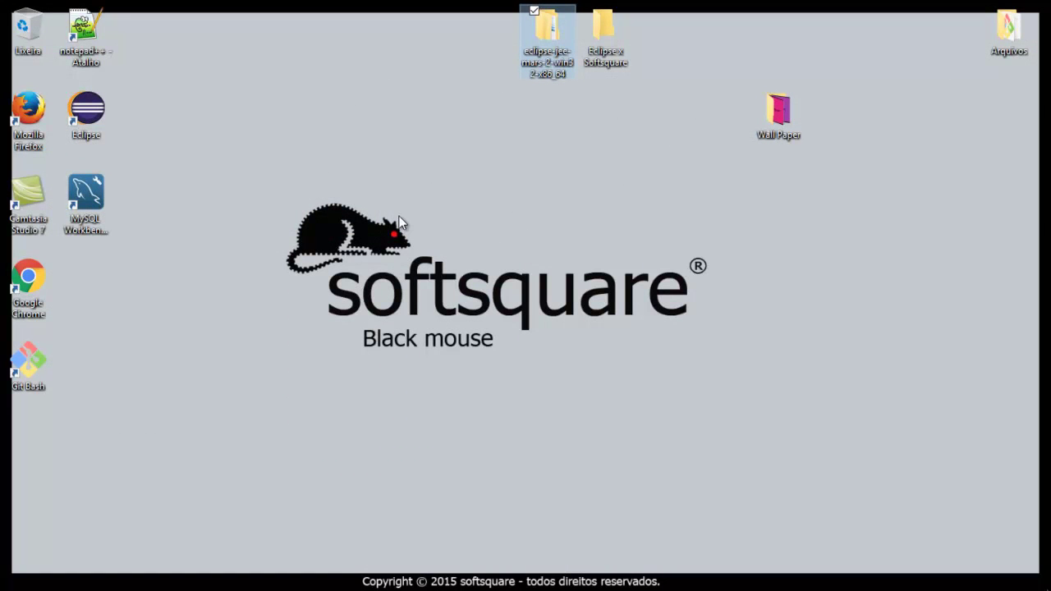
Browse to the Ferramentas Adobe folder inside A - DISCO\Programas on the D: drive.
{"action": "double_click", "coordinate": [28, 29]}
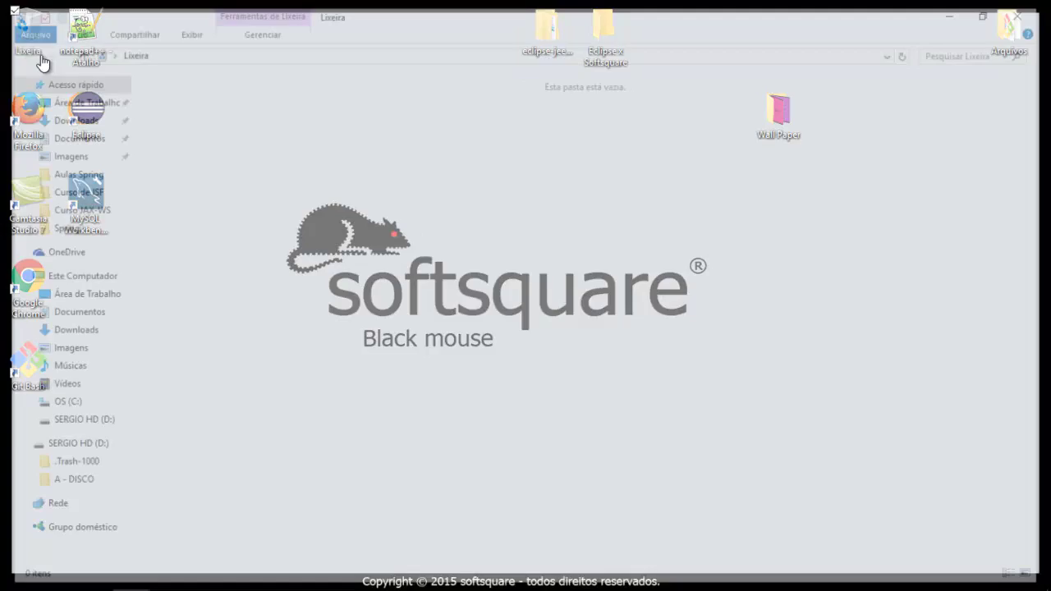
{"action": "left_click", "coordinate": [90, 275]}
{"action": "double_click", "coordinate": [436, 224]}
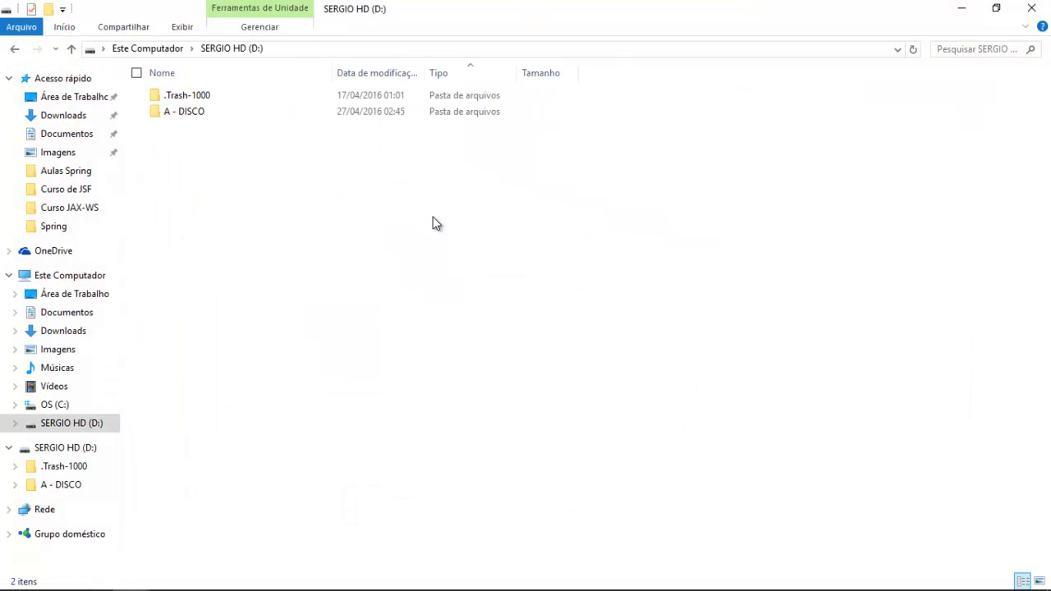
{"action": "double_click", "coordinate": [196, 113]}
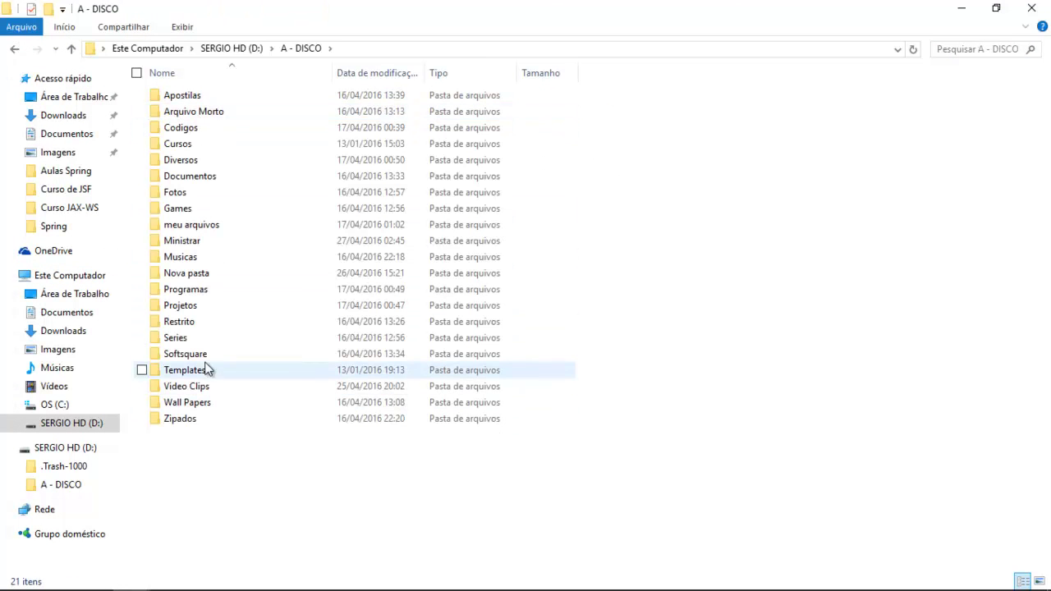
{"action": "double_click", "coordinate": [195, 290]}
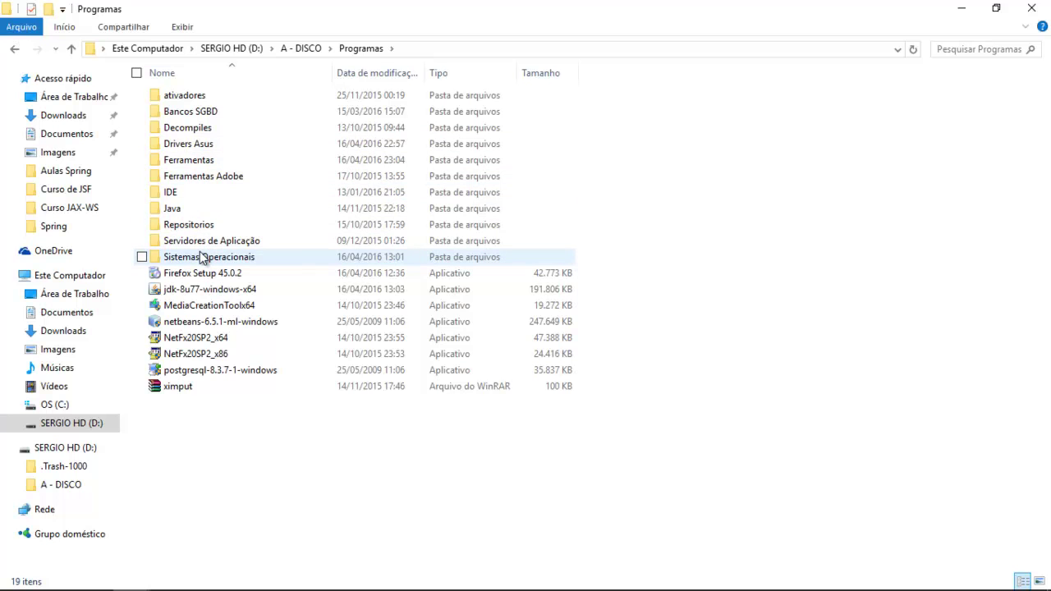
{"action": "double_click", "coordinate": [208, 178]}
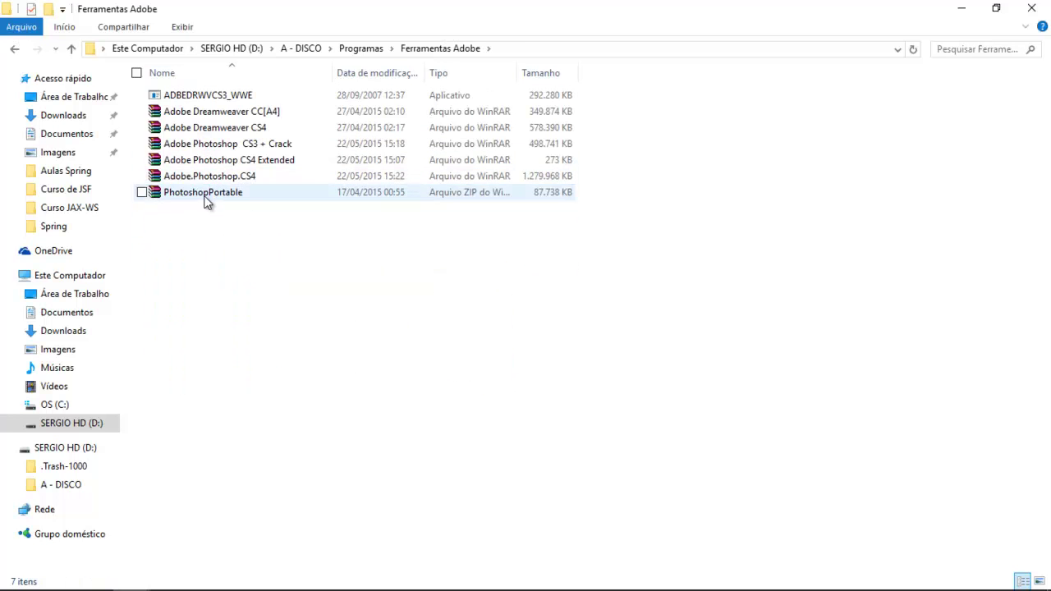
Copy the PhotoshopPortable archive from the Ferramentas Adobe folder to the desktop.
{"action": "left_click", "coordinate": [207, 196]}
{"action": "right_click", "coordinate": [208, 196]}
{"action": "left_click", "coordinate": [85, 405]}
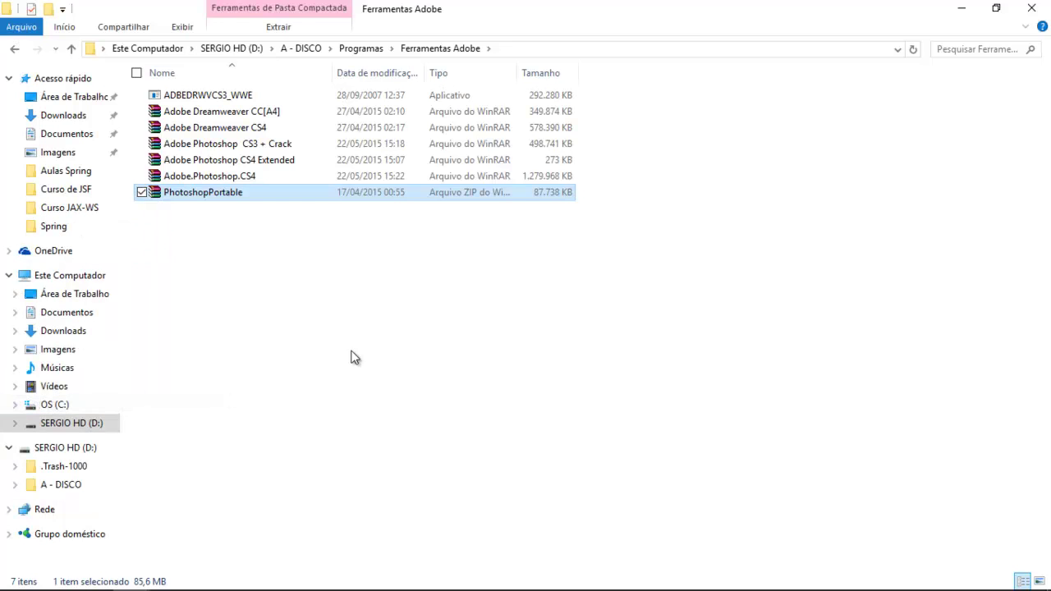
{"action": "left_click", "coordinate": [1033, 9]}
{"action": "right_click", "coordinate": [482, 181]}
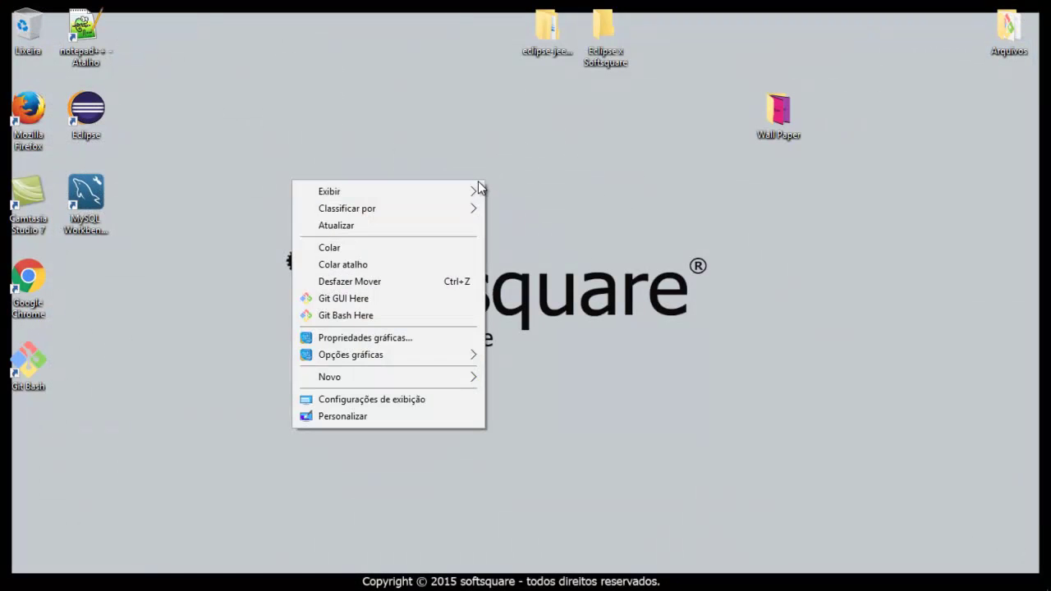
{"action": "left_click", "coordinate": [395, 248]}
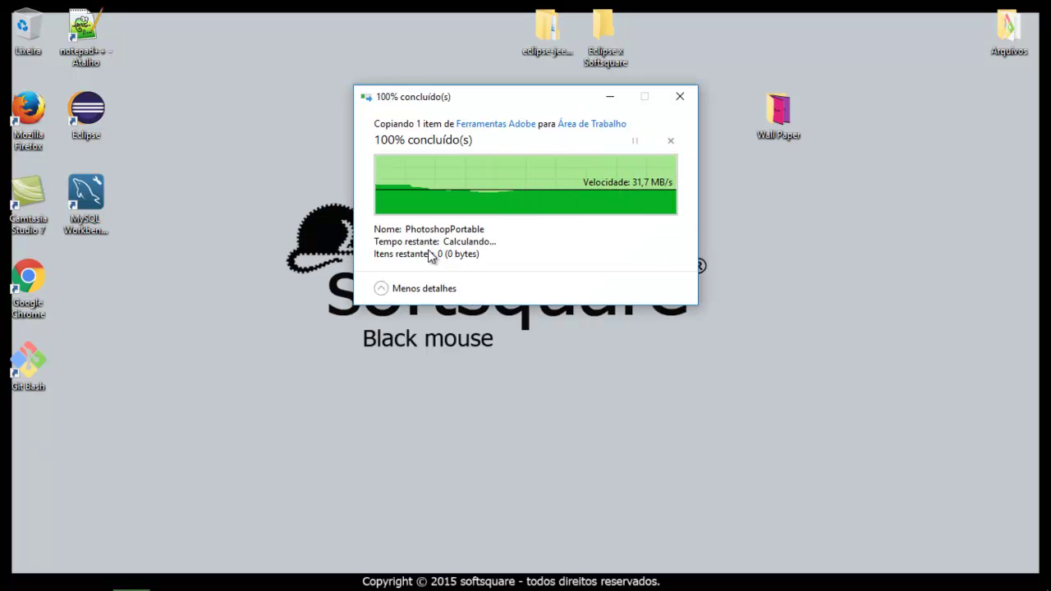
Copy the PhotoshopPortable archive from the desktop into the Eclipse x Softsquare folder and close the folder window.
{"action": "right_click", "coordinate": [493, 118]}
{"action": "left_click", "coordinate": [378, 348]}
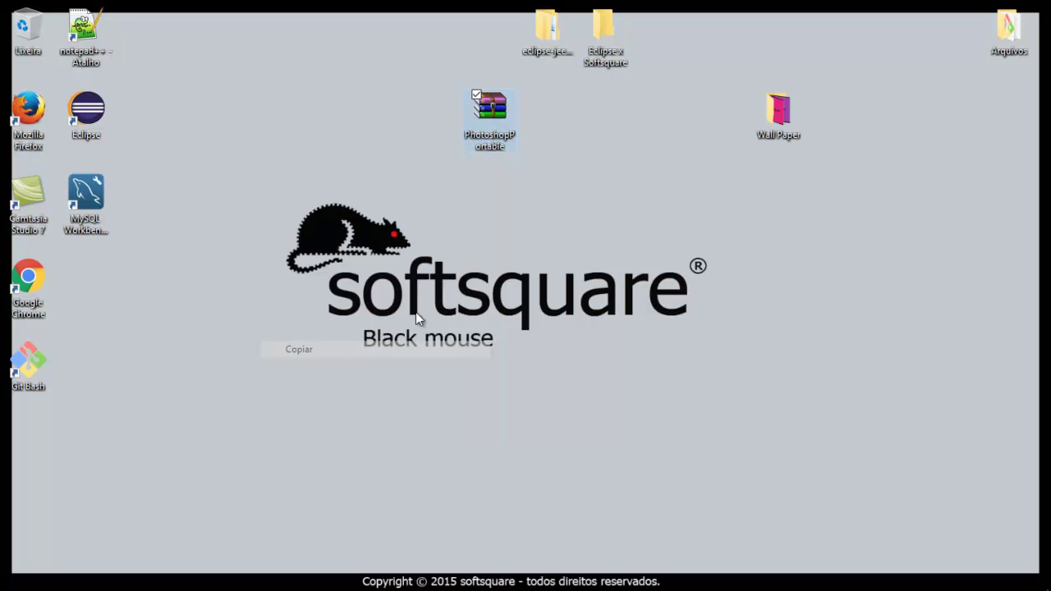
{"action": "double_click", "coordinate": [604, 33]}
{"action": "right_click", "coordinate": [525, 189]}
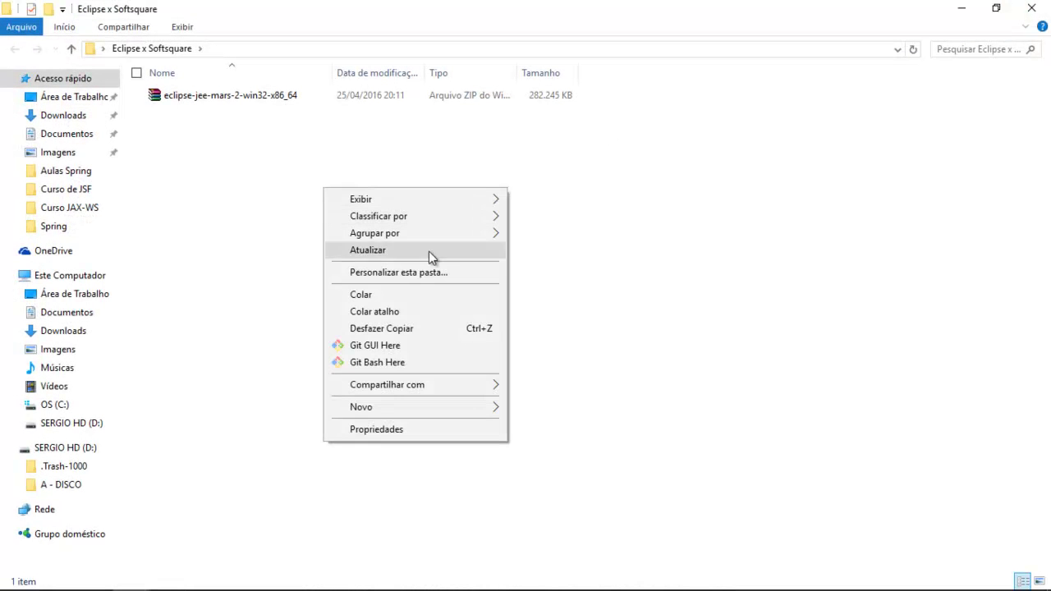
{"action": "left_click", "coordinate": [418, 299]}
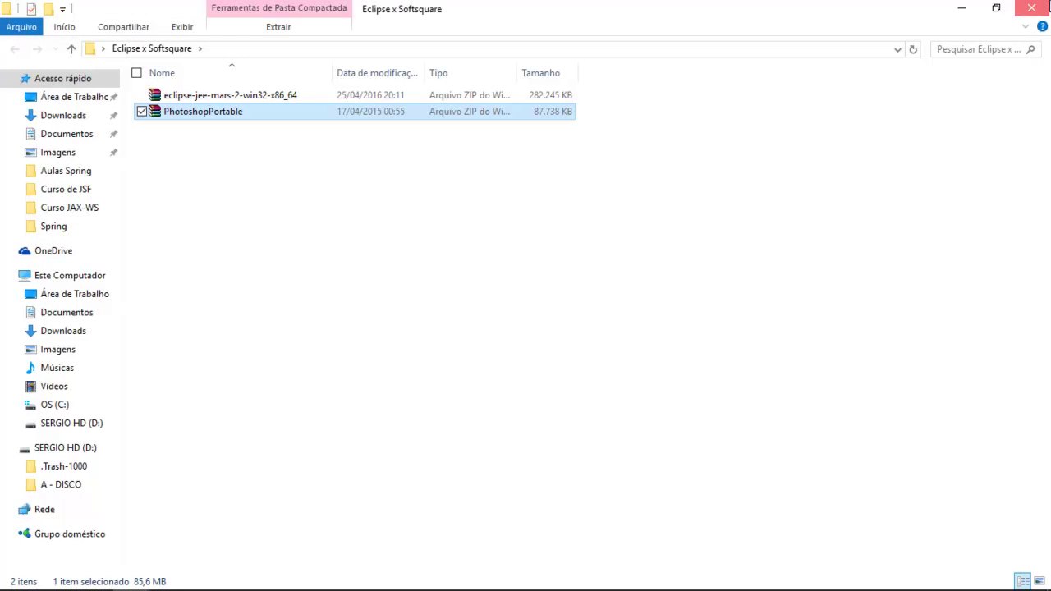
{"action": "left_click", "coordinate": [1032, 8]}
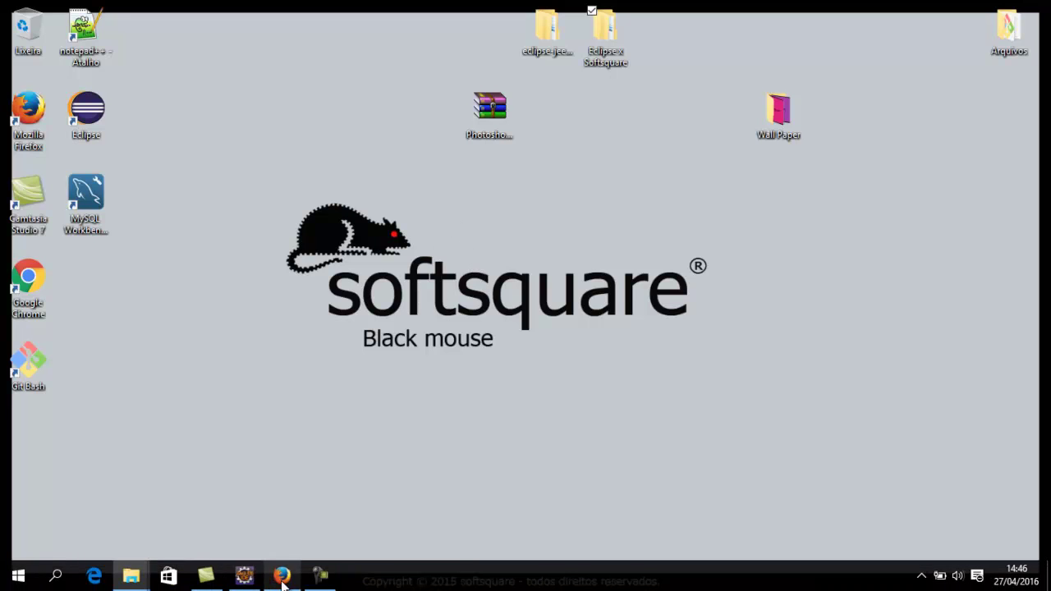
{"action": "left_click", "coordinate": [244, 582]}
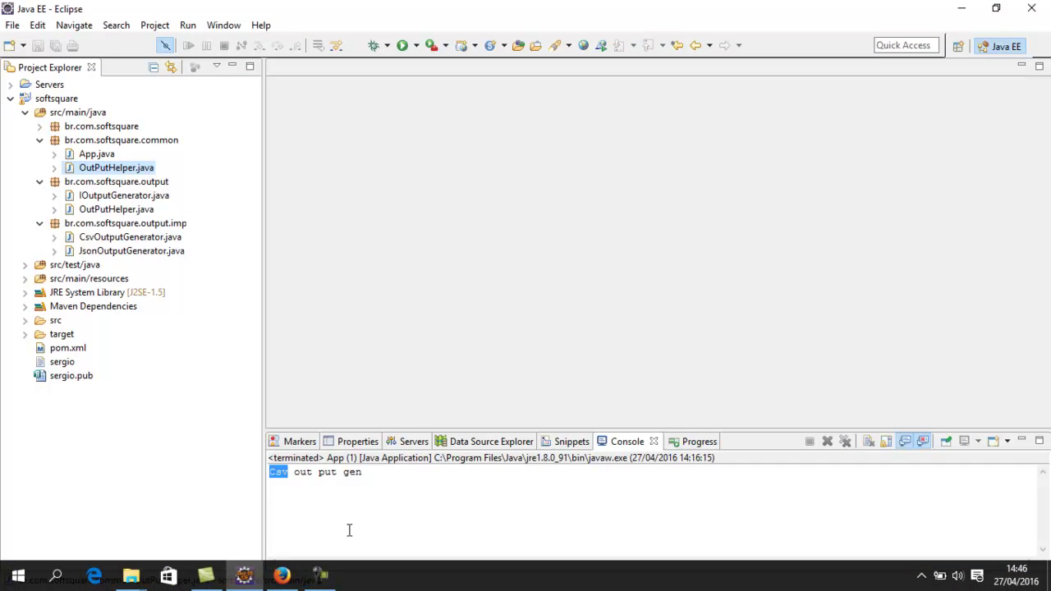
{"action": "left_click", "coordinate": [320, 582]}
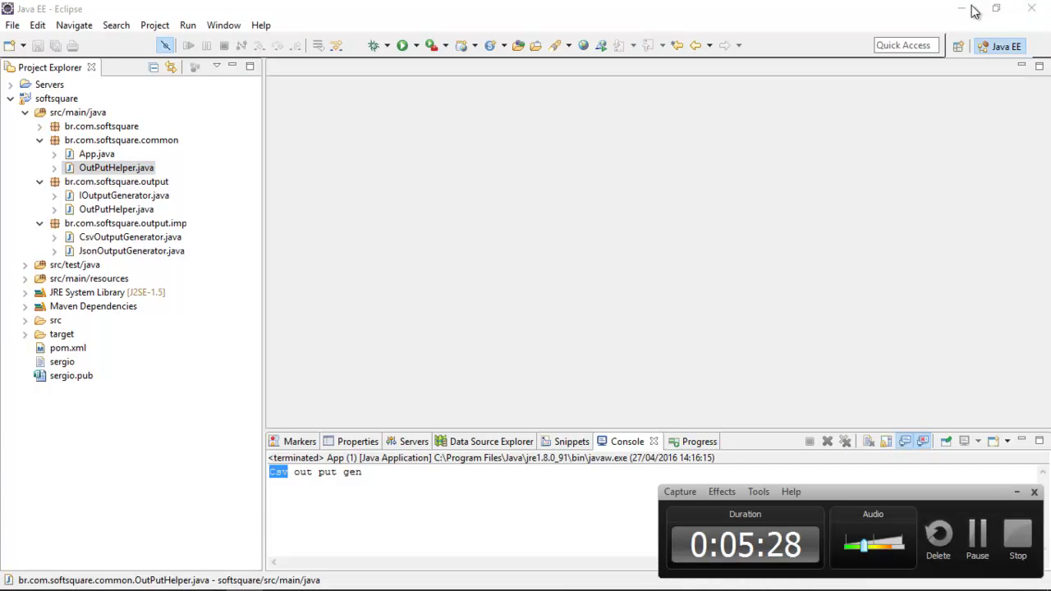